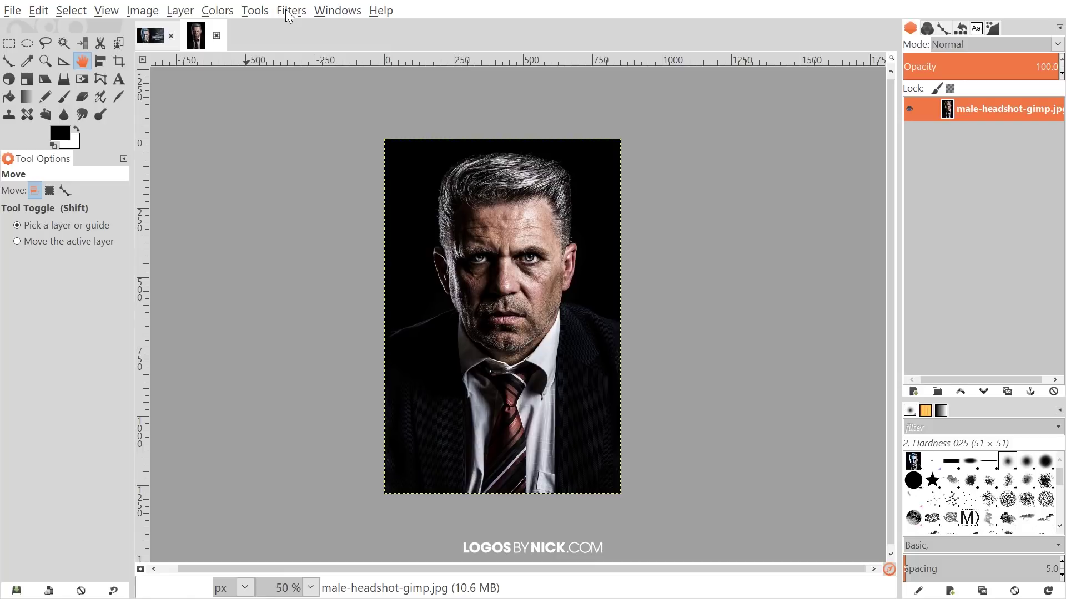
{"action": "left_click", "coordinate": [289, 11]}
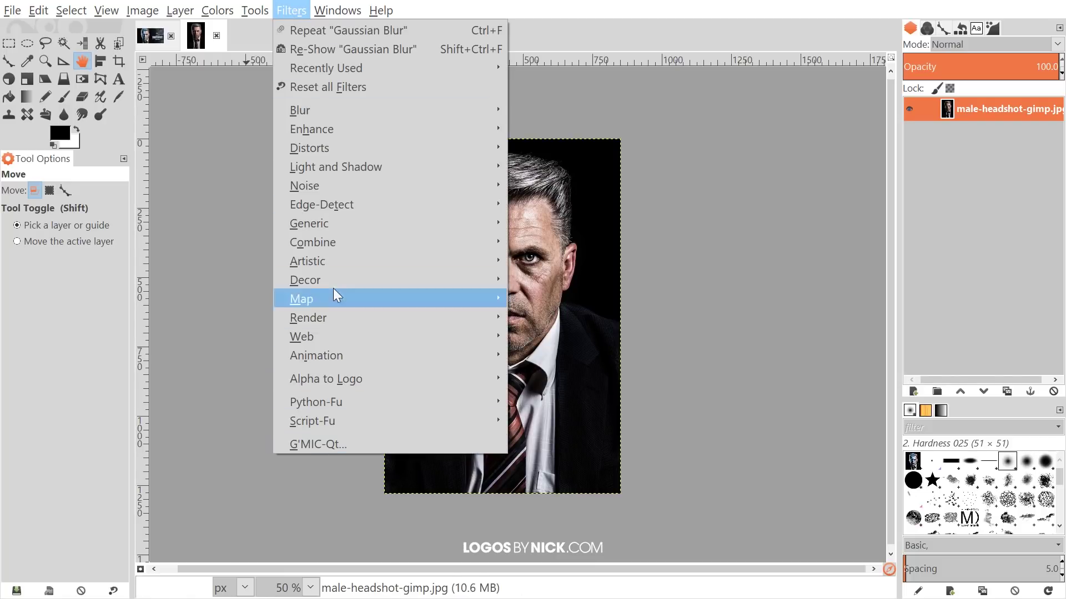
{"action": "left_click", "coordinate": [292, 11]}
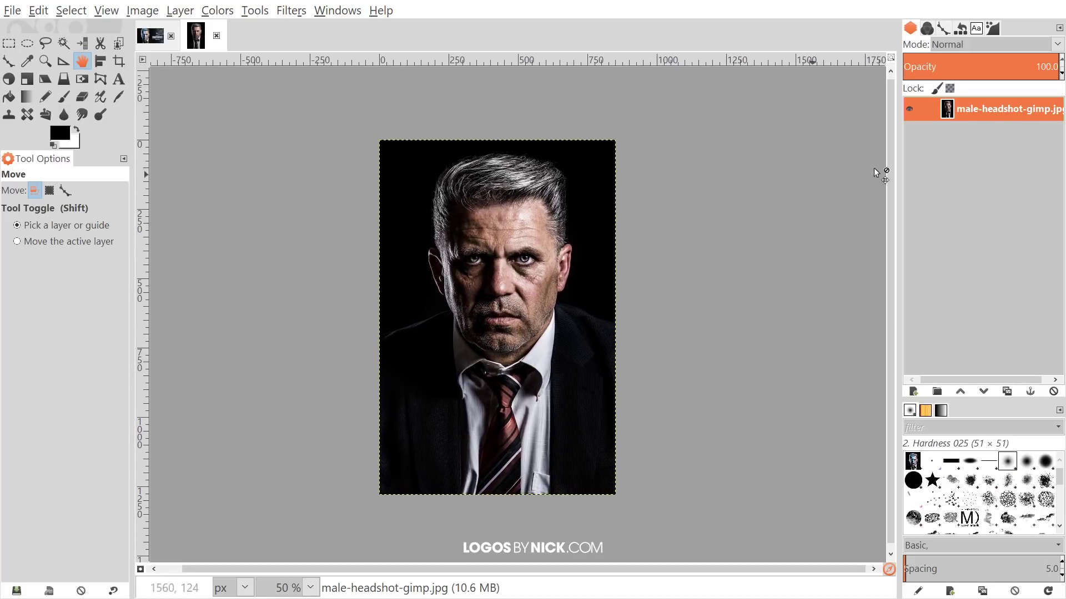
- Add an alpha channel to the male-headshot-gimp.jpg layer
{"action": "right_click", "coordinate": [977, 111]}
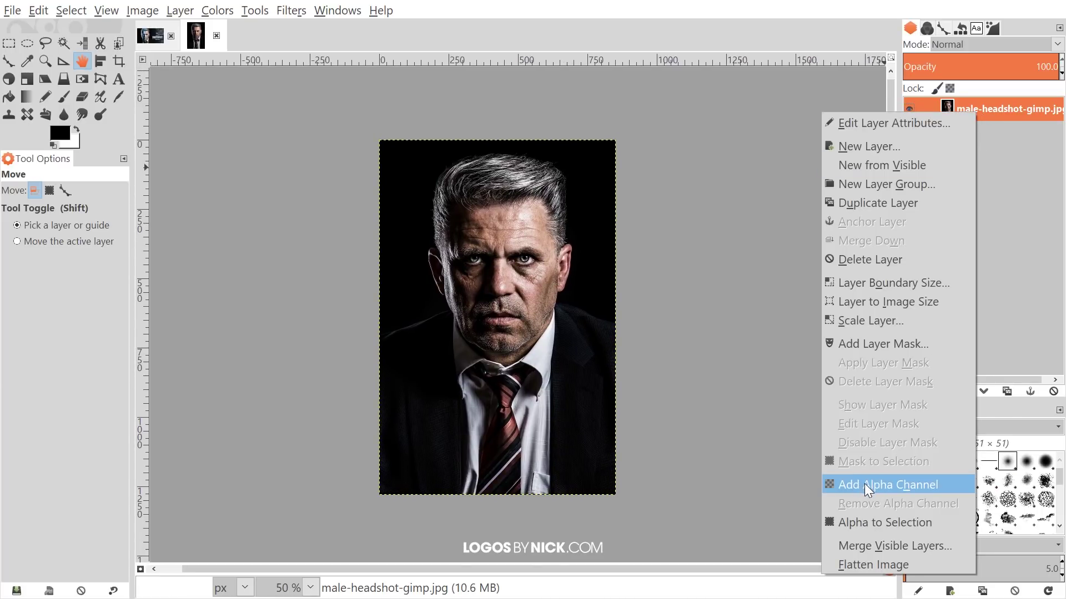
{"action": "left_click", "coordinate": [864, 484]}
{"action": "right_click", "coordinate": [1002, 114]}
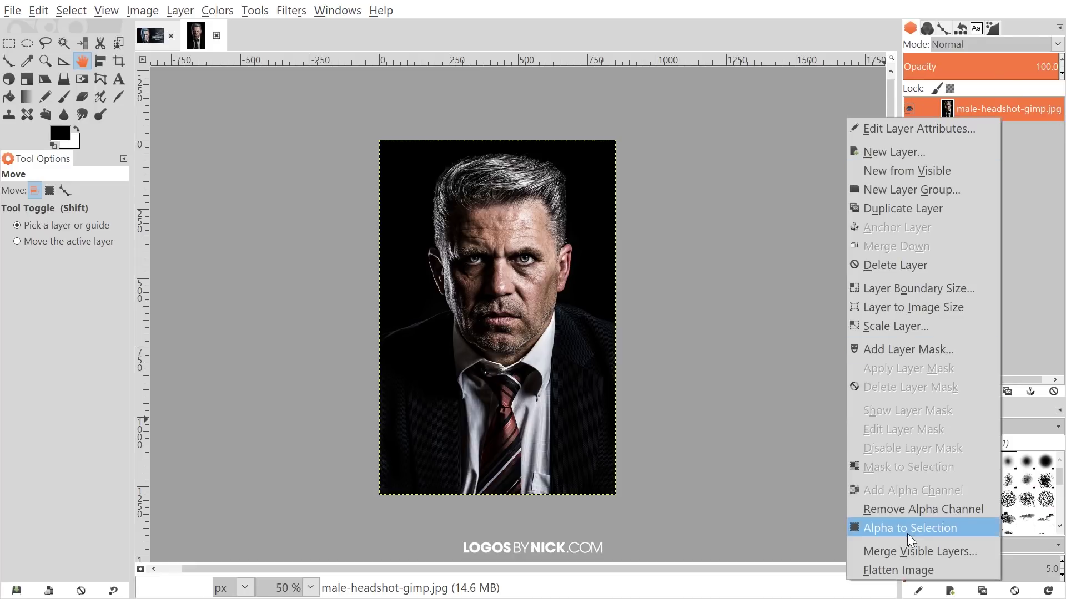
{"action": "key", "text": "Escape"}
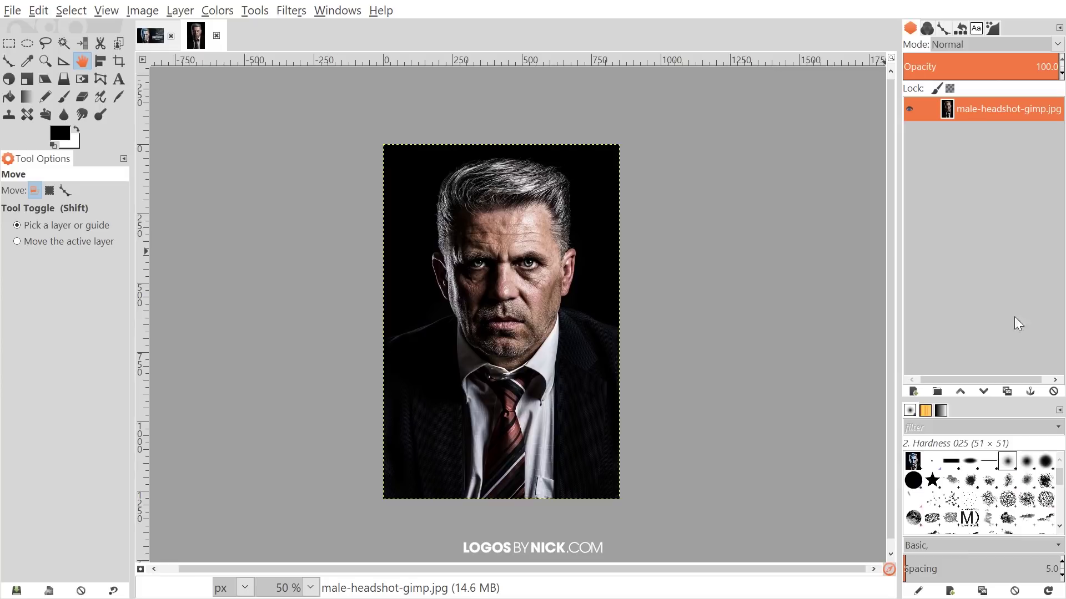
- Duplicate the photo layer and desaturate the copy with the shade of gray based on Lightness
{"action": "left_click", "coordinate": [1007, 391]}
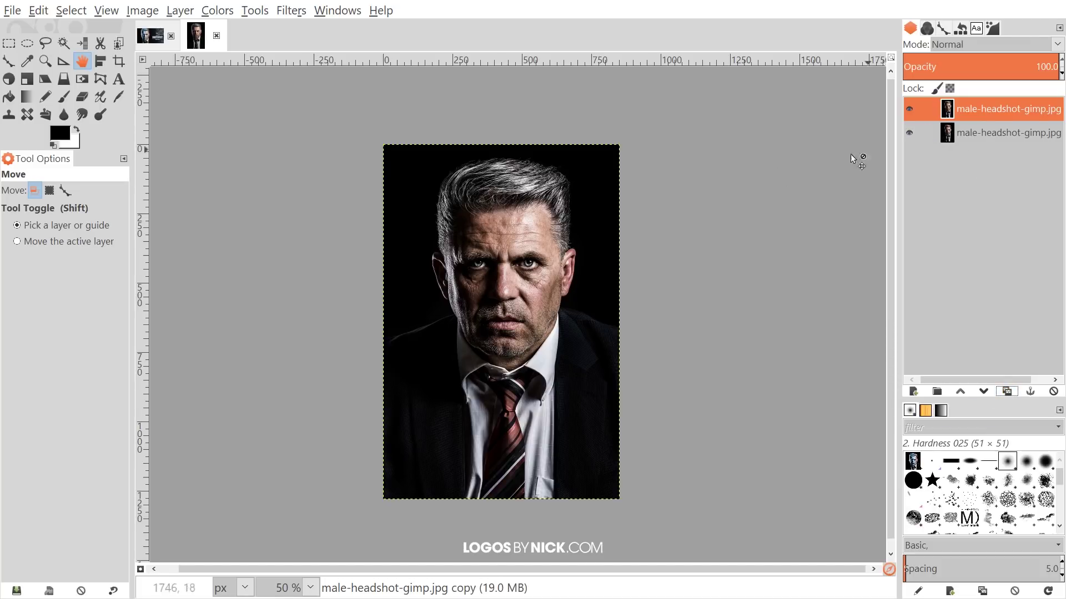
{"action": "left_click", "coordinate": [215, 11]}
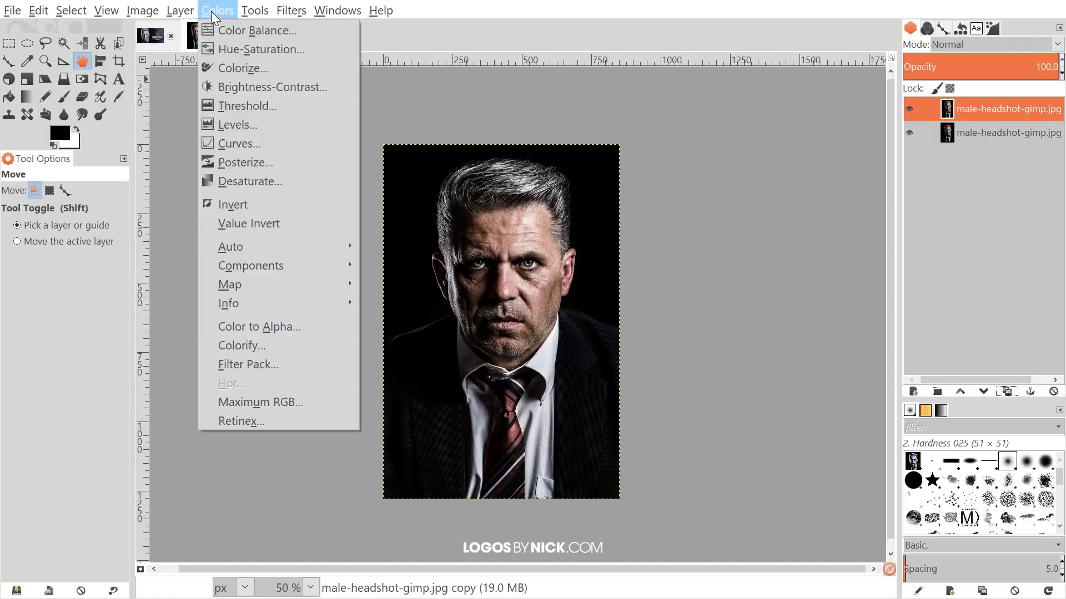
{"action": "left_click", "coordinate": [253, 182]}
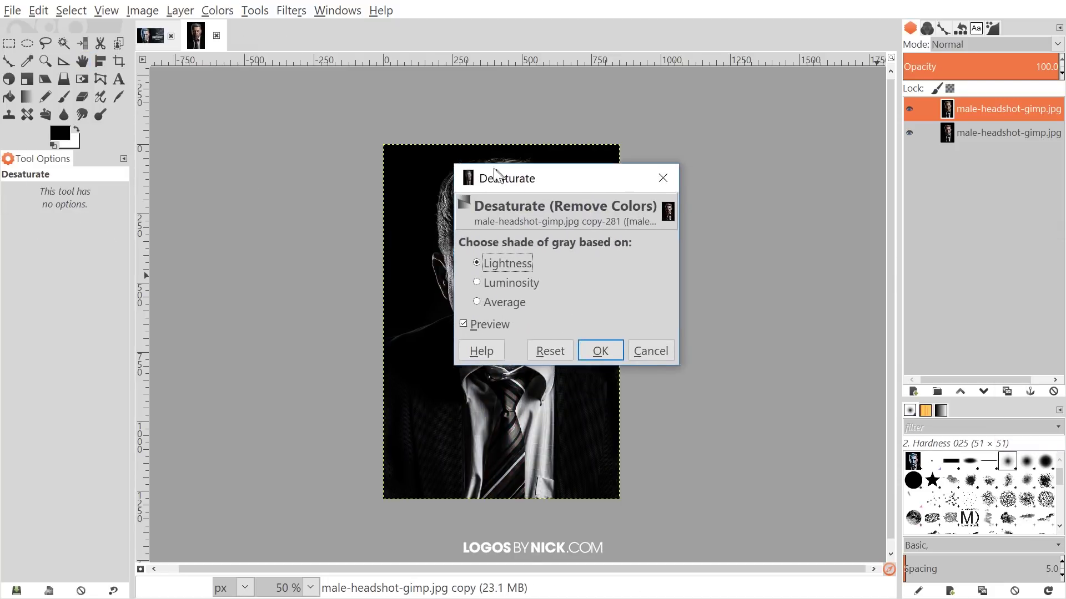
{"action": "left_click", "coordinate": [589, 347]}
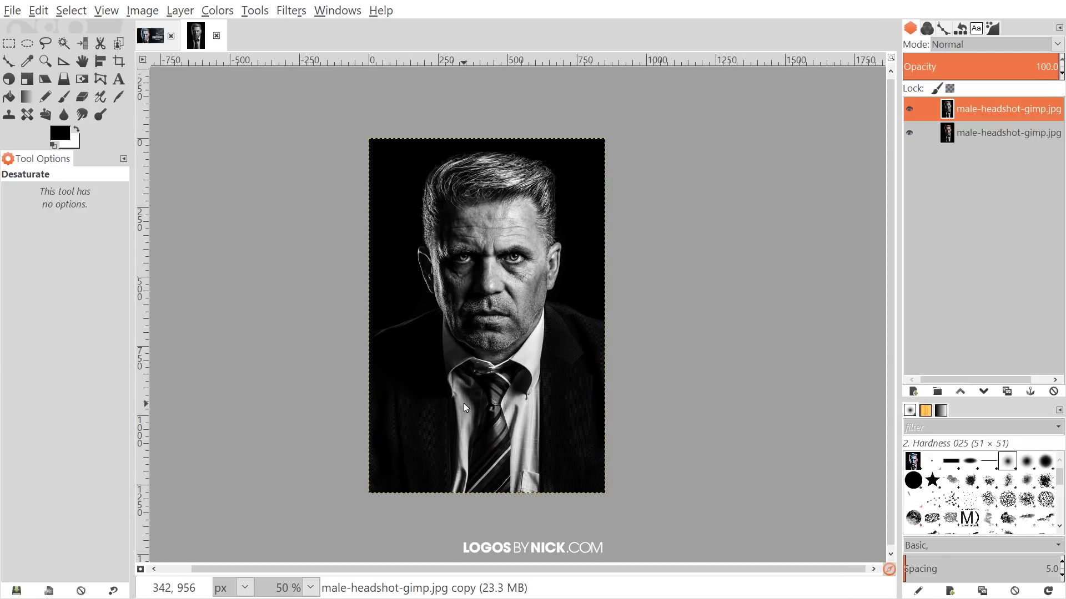
- Open the G'MIC-Qt filter window for the desaturated layer and bring it back to the front
{"action": "left_click", "coordinate": [296, 10]}
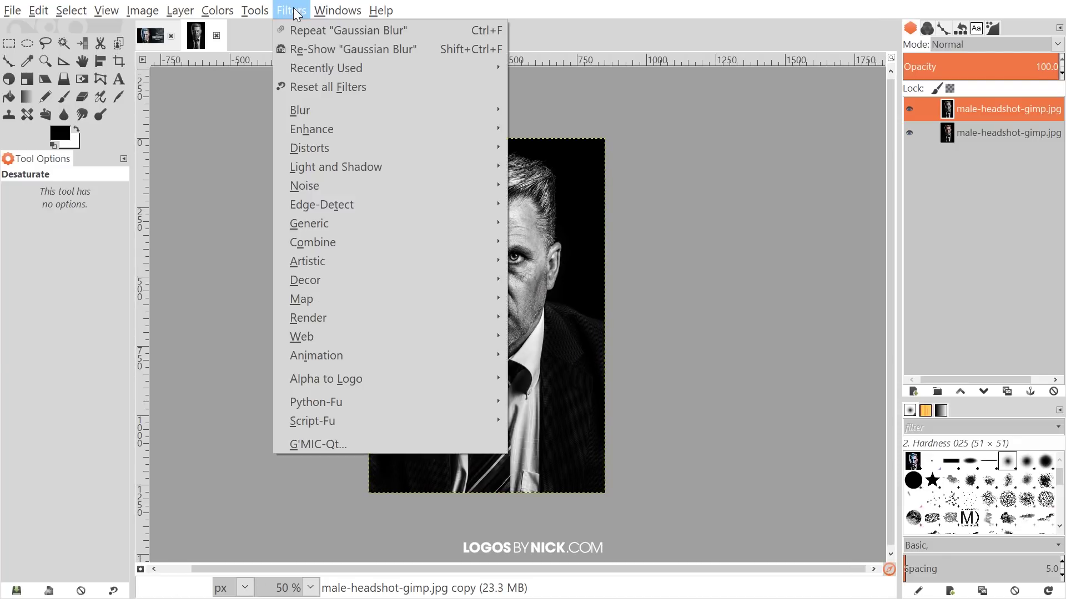
{"action": "left_click", "coordinate": [320, 443]}
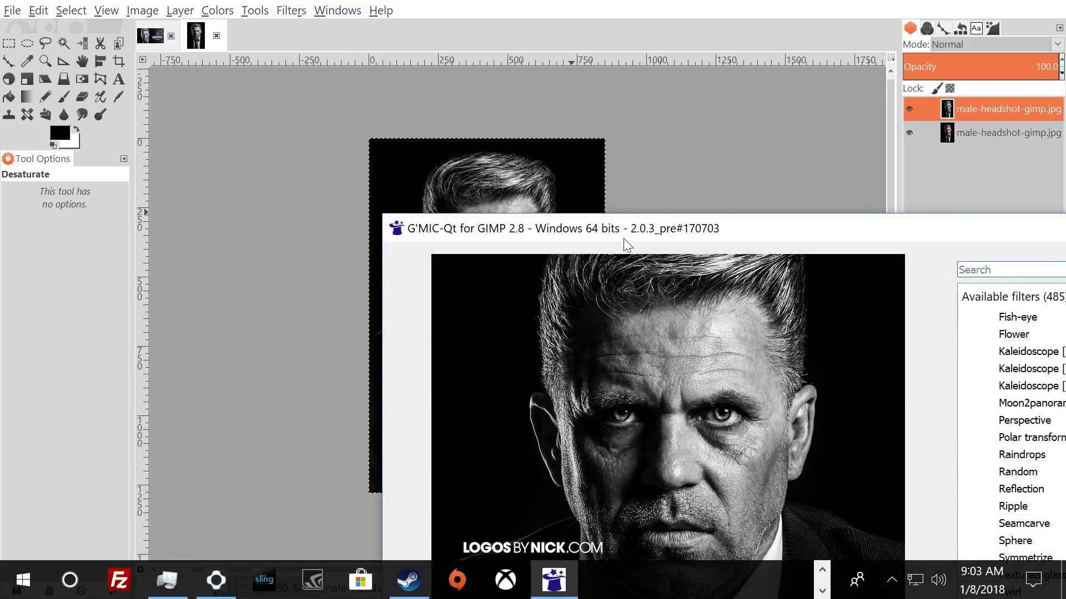
{"action": "left_click_drag", "start_coordinate": [624, 236], "coordinate": [346, 120]}
{"action": "left_click", "coordinate": [101, 81]}
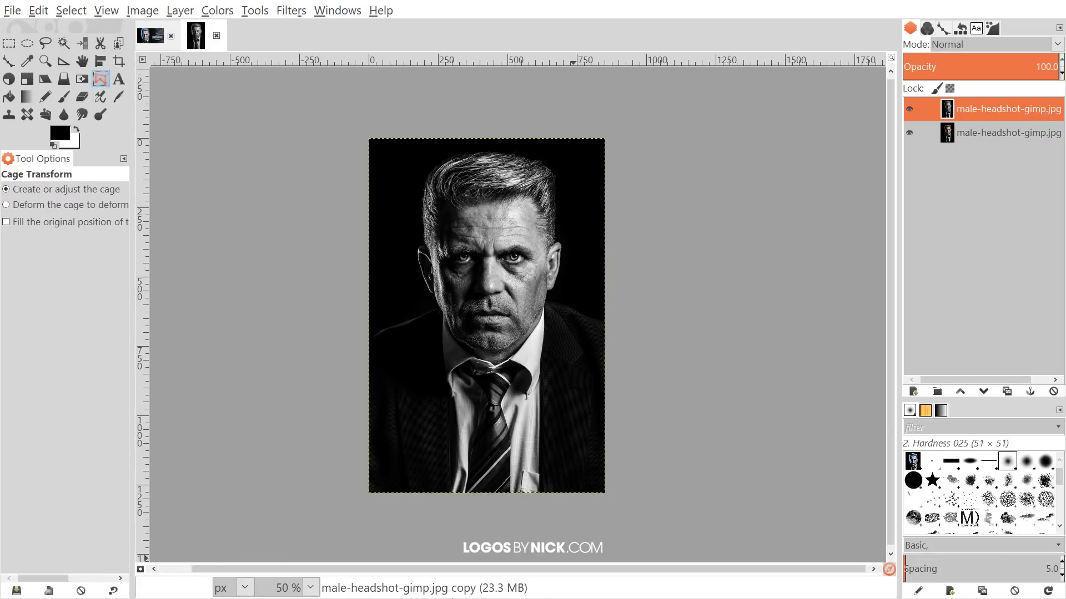
{"action": "key", "text": "alt+Tab"}
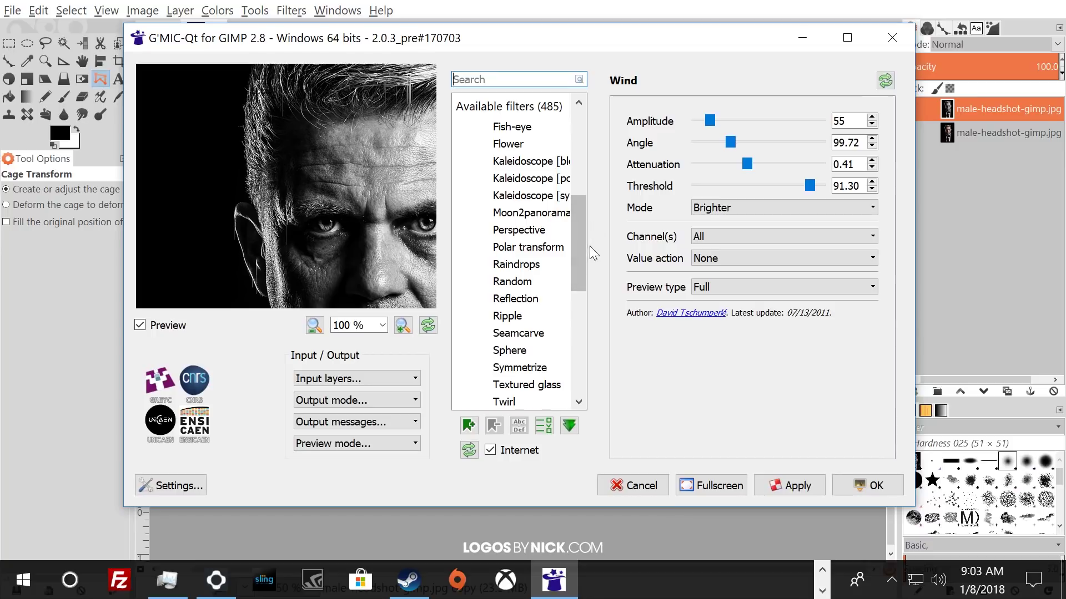
- Select the Colored pencils filter from the Artistic category and preview it on the face at 50 %
{"action": "left_click_drag", "start_coordinate": [599, 388], "coordinate": [649, 378]}
{"action": "left_click_drag", "start_coordinate": [629, 230], "coordinate": [630, 145]}
{"action": "left_click", "coordinate": [461, 230]}
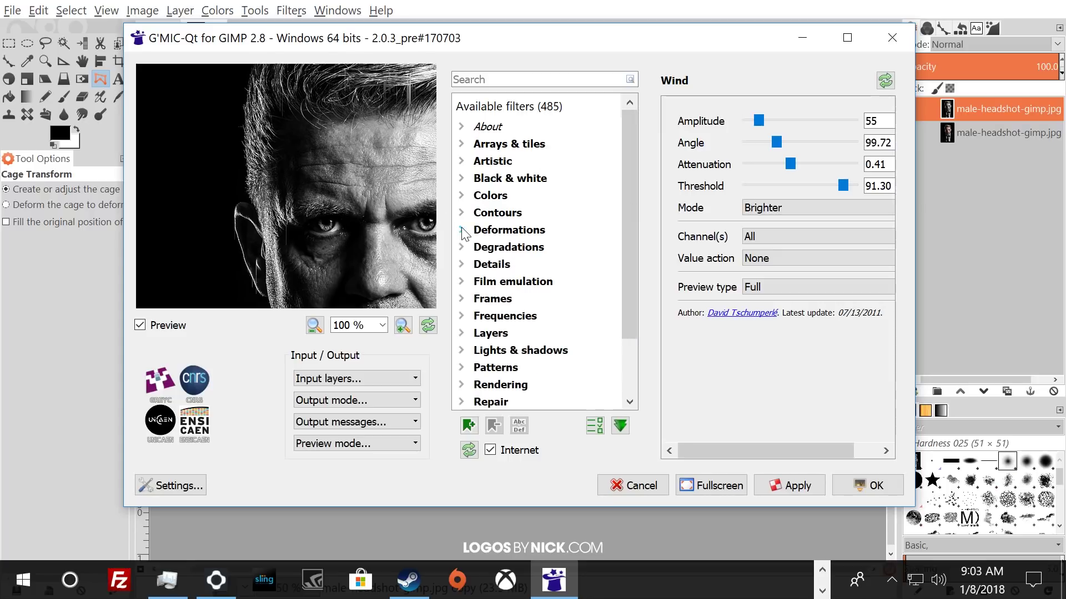
{"action": "left_click", "coordinate": [461, 161]}
{"action": "left_click_drag", "start_coordinate": [631, 143], "coordinate": [633, 158]}
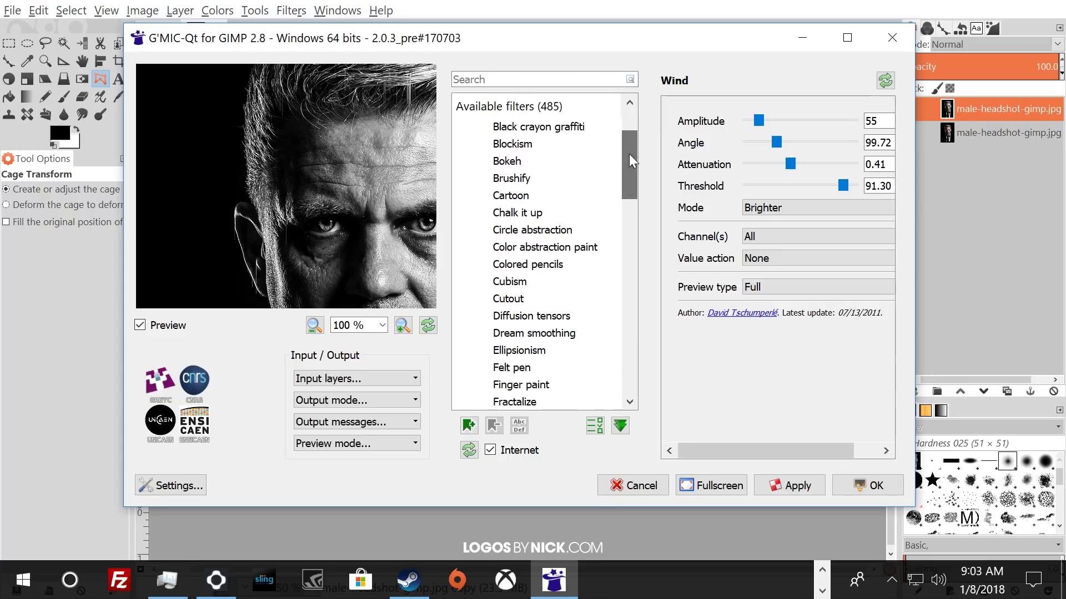
{"action": "left_click", "coordinate": [520, 266]}
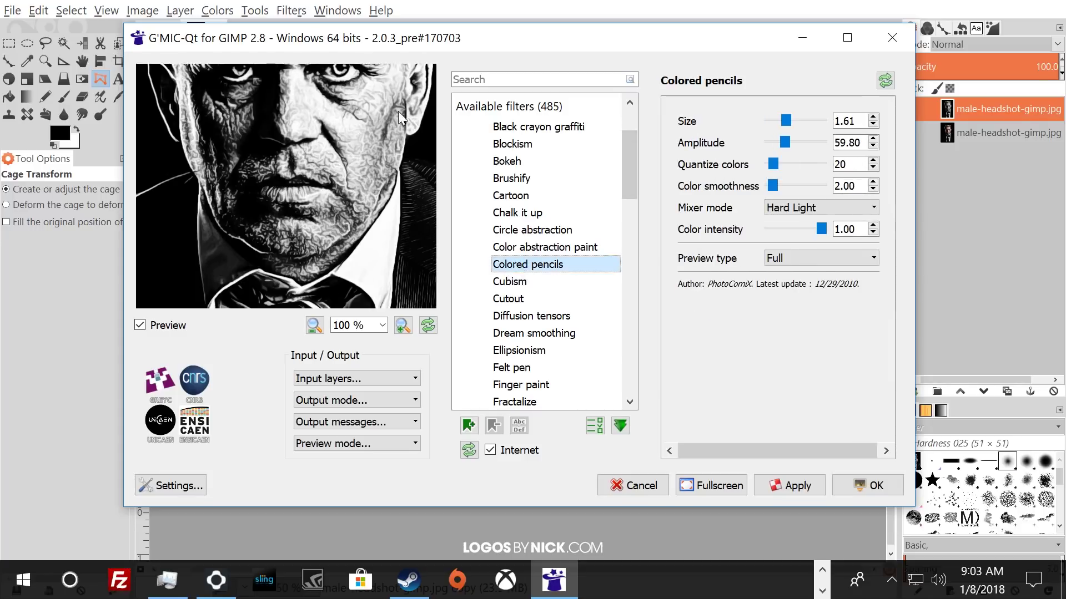
{"action": "left_click_drag", "start_coordinate": [497, 27], "coordinate": [501, 32]}
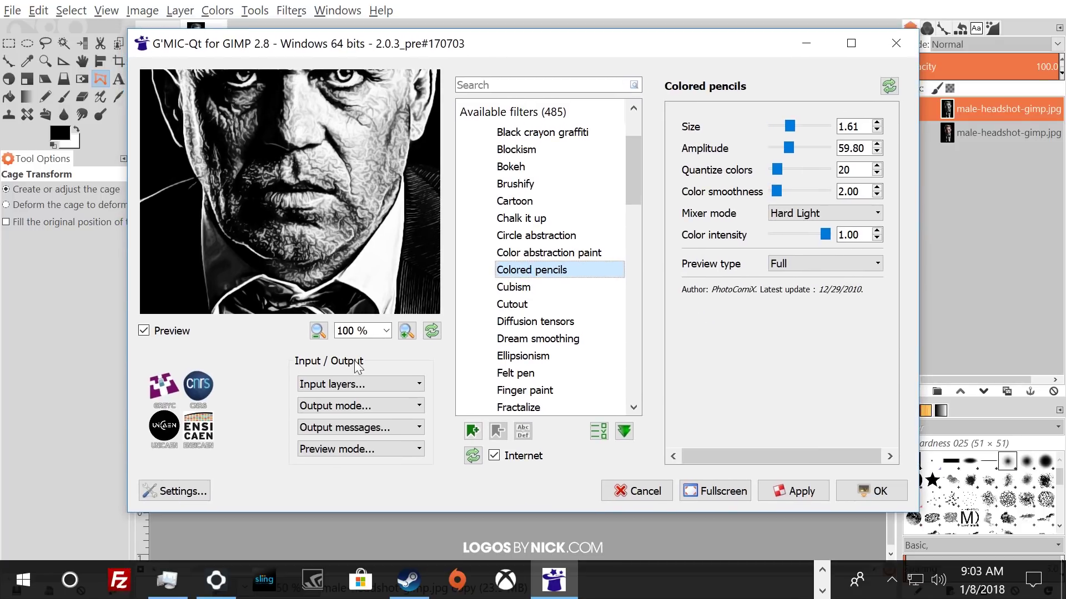
{"action": "left_click", "coordinate": [386, 333]}
{"action": "left_click_drag", "start_coordinate": [385, 371], "coordinate": [385, 391]}
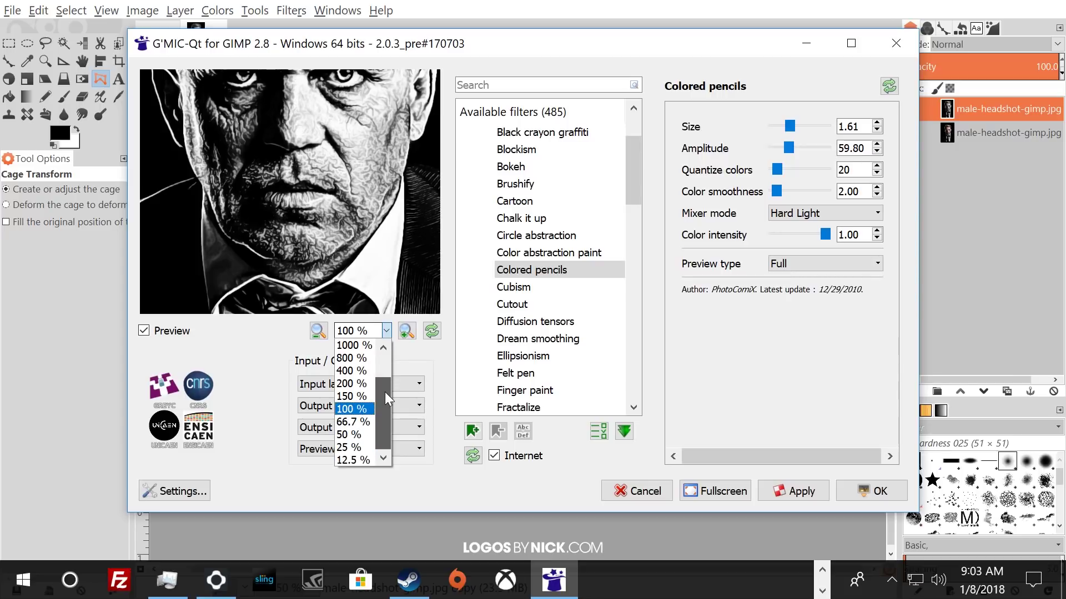
{"action": "left_click", "coordinate": [357, 431]}
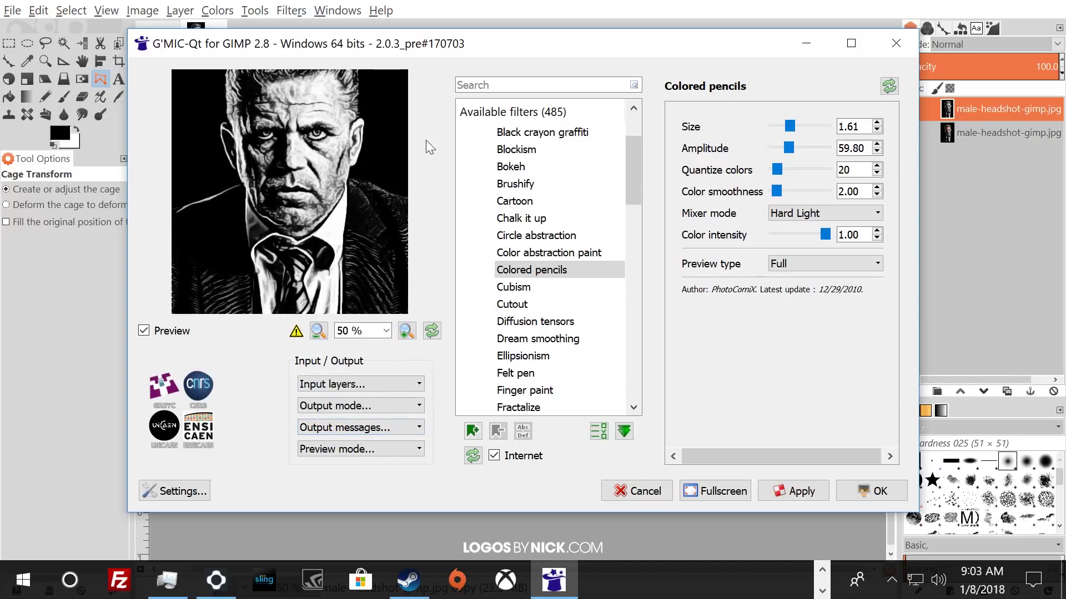
{"action": "left_click_drag", "start_coordinate": [321, 119], "coordinate": [336, 167]}
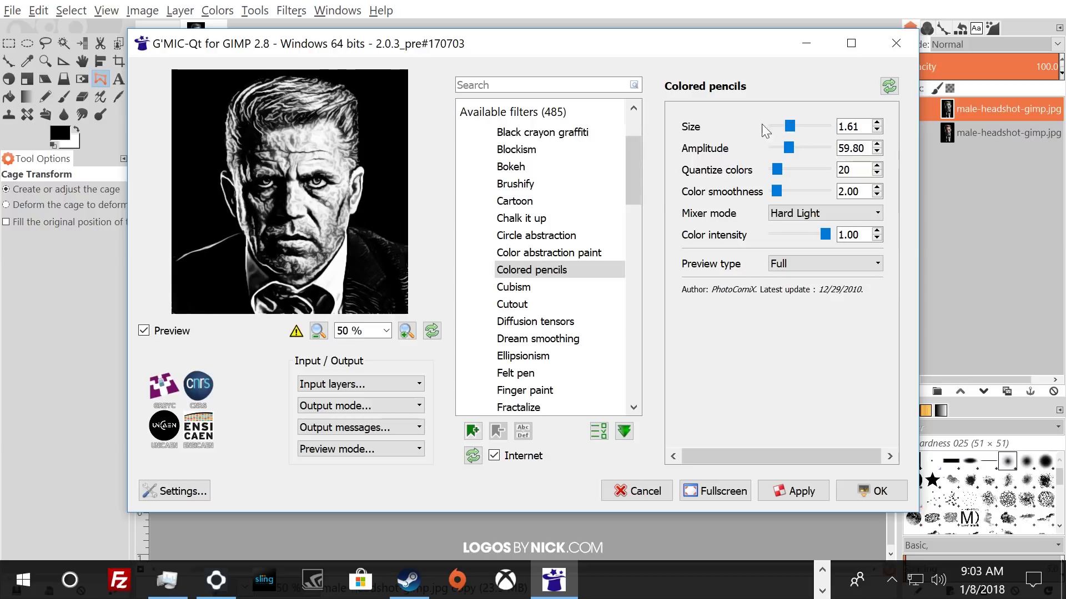
- Restore the Colored pencils filter's default settings, apply it to the desaturated layer, and close the filter window
{"action": "left_click_drag", "start_coordinate": [788, 129], "coordinate": [794, 145]}
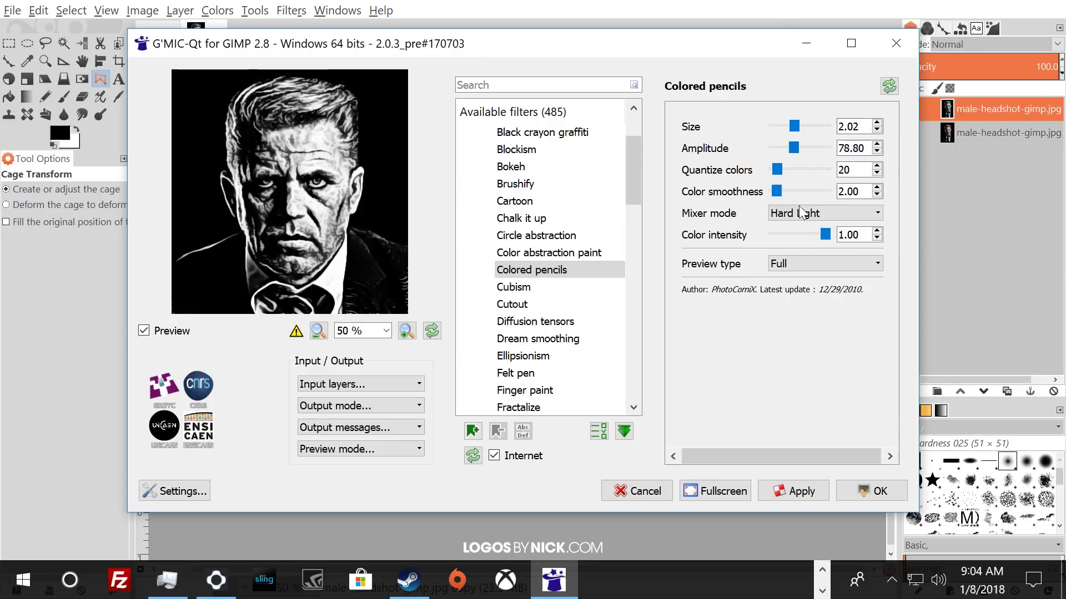
{"action": "left_click", "coordinate": [888, 86]}
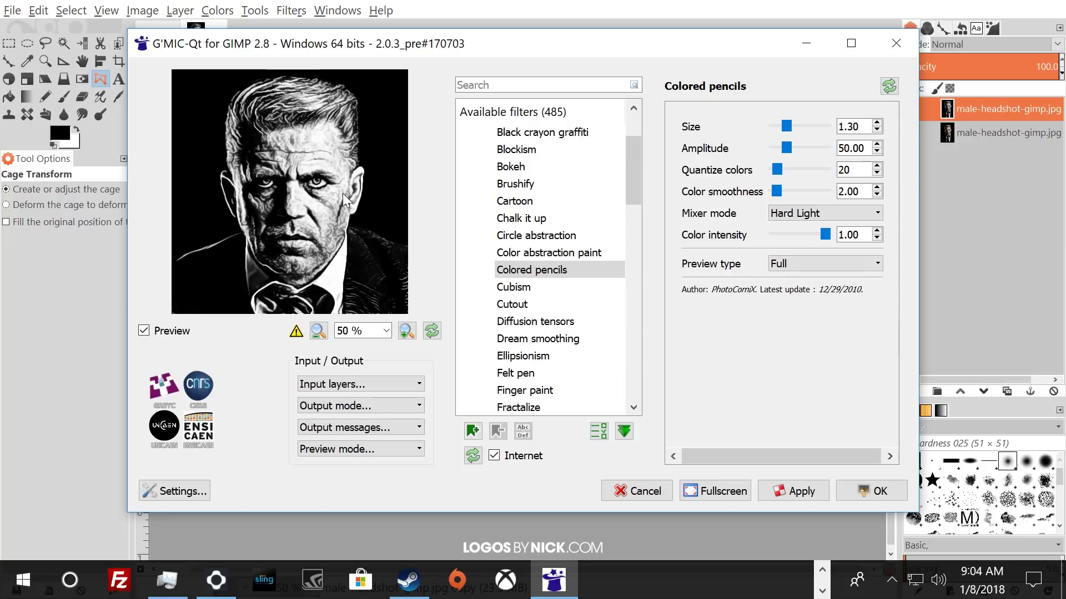
{"action": "left_click", "coordinate": [801, 488]}
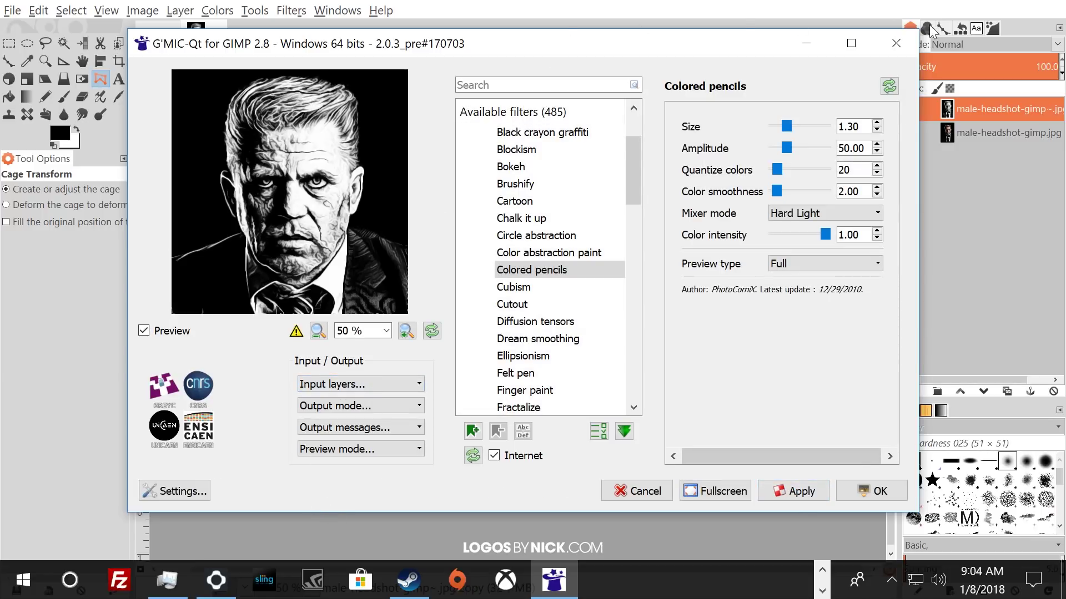
{"action": "left_click", "coordinate": [908, 39]}
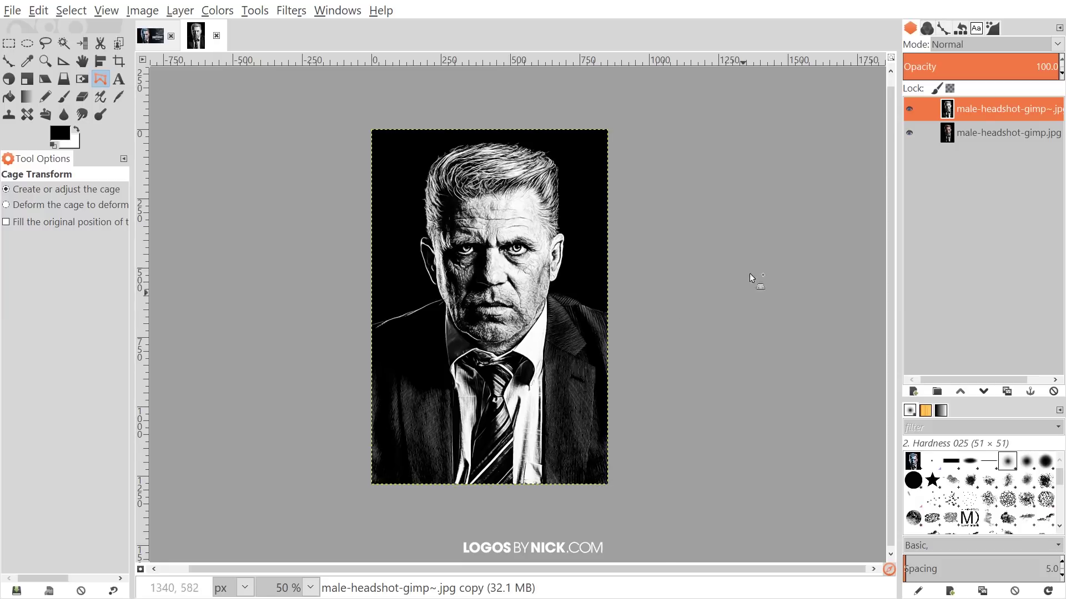
- Create a new 853 × 1280 px transparent layer above the filtered portrait
{"action": "left_click", "coordinate": [913, 392]}
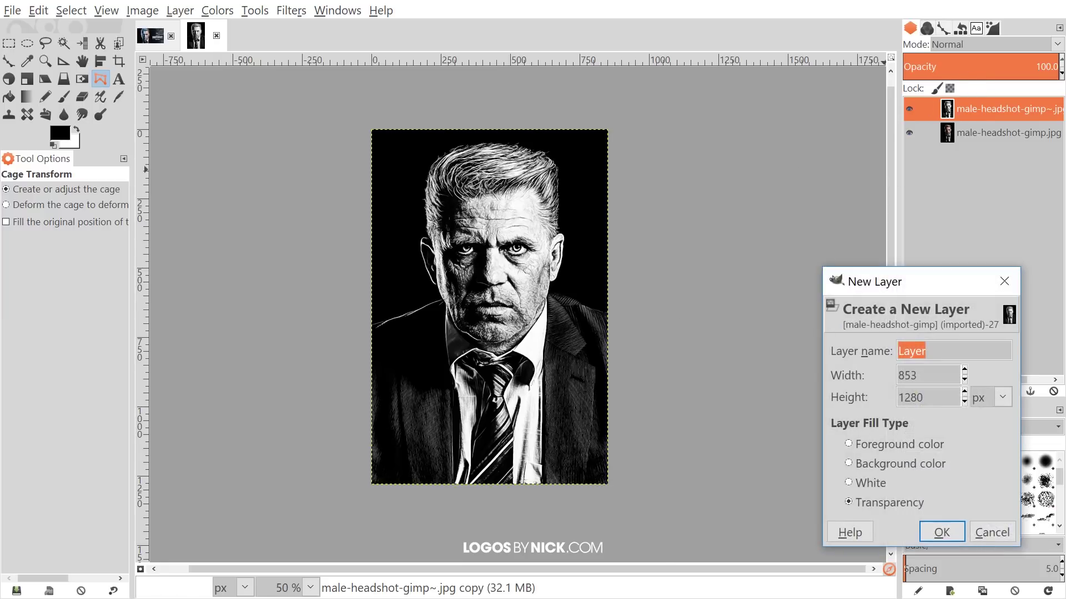
{"action": "left_click_drag", "start_coordinate": [876, 284], "coordinate": [778, 162]}
{"action": "left_click", "coordinate": [844, 409]}
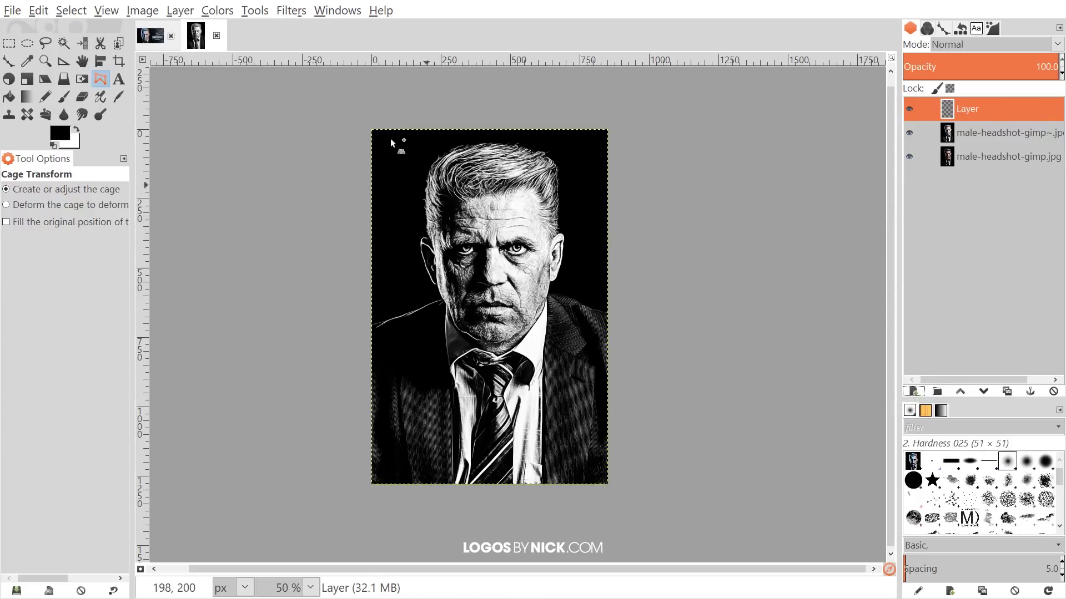
- Set the foreground color to blue 048ef9 and fill the new layer with it
{"action": "left_click", "coordinate": [62, 133]}
{"action": "left_click", "coordinate": [472, 312]}
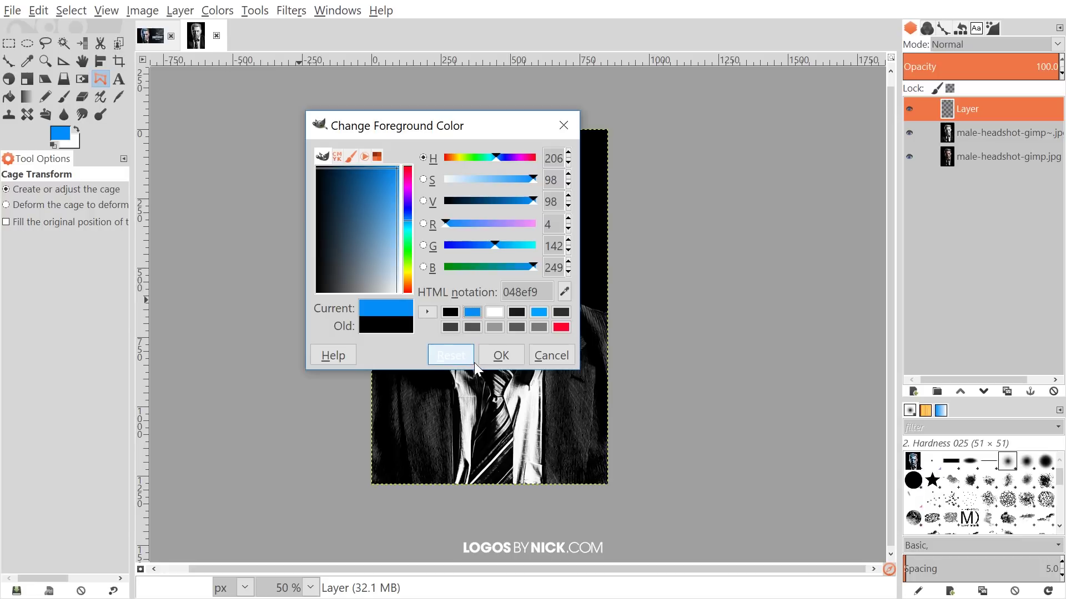
{"action": "left_click", "coordinate": [506, 353]}
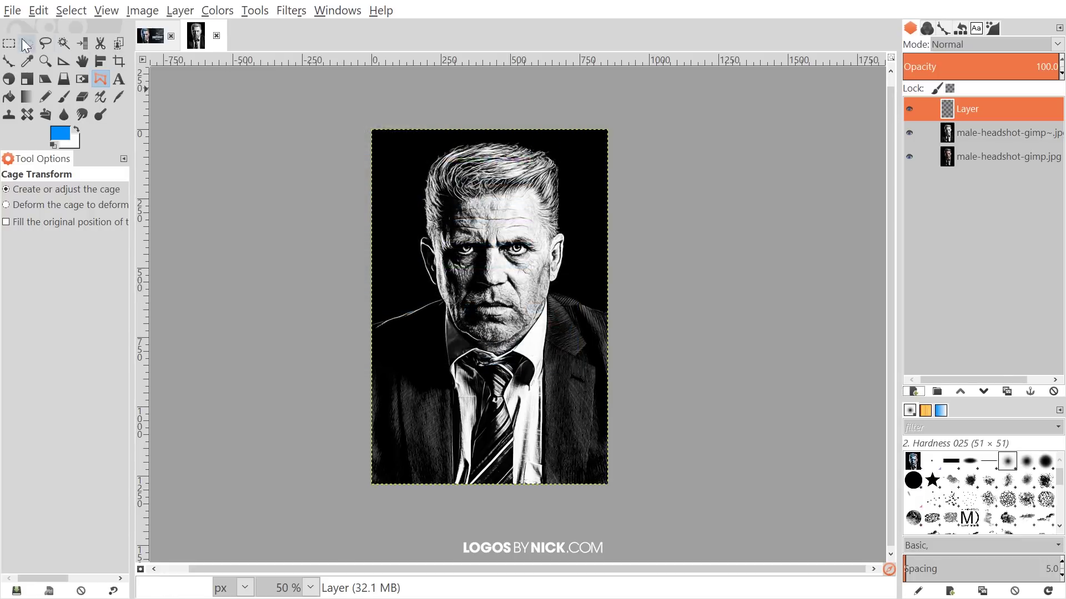
{"action": "left_click", "coordinate": [38, 11]}
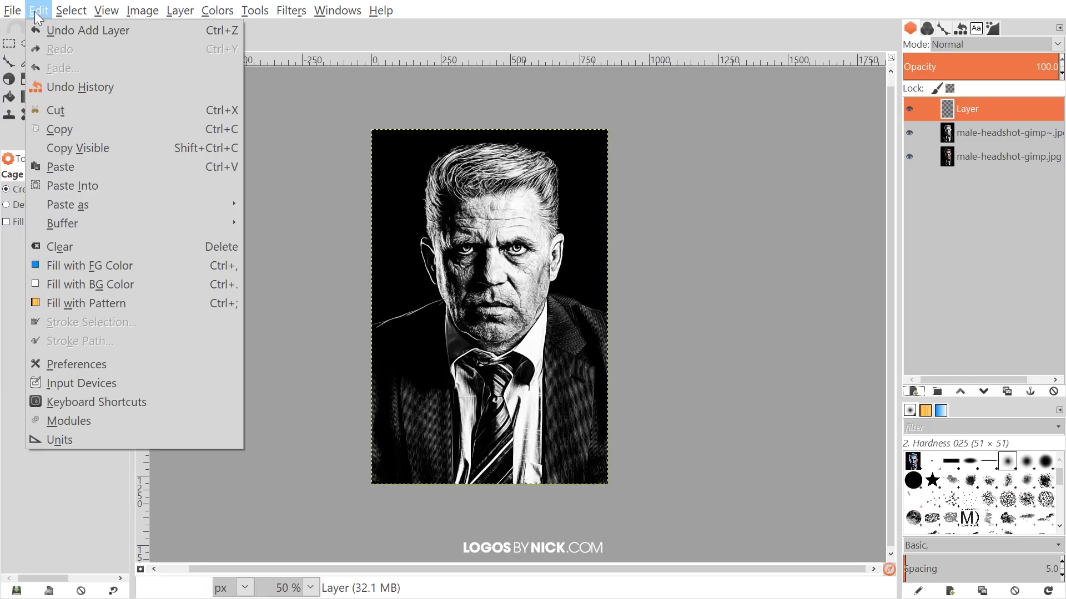
{"action": "left_click", "coordinate": [85, 268]}
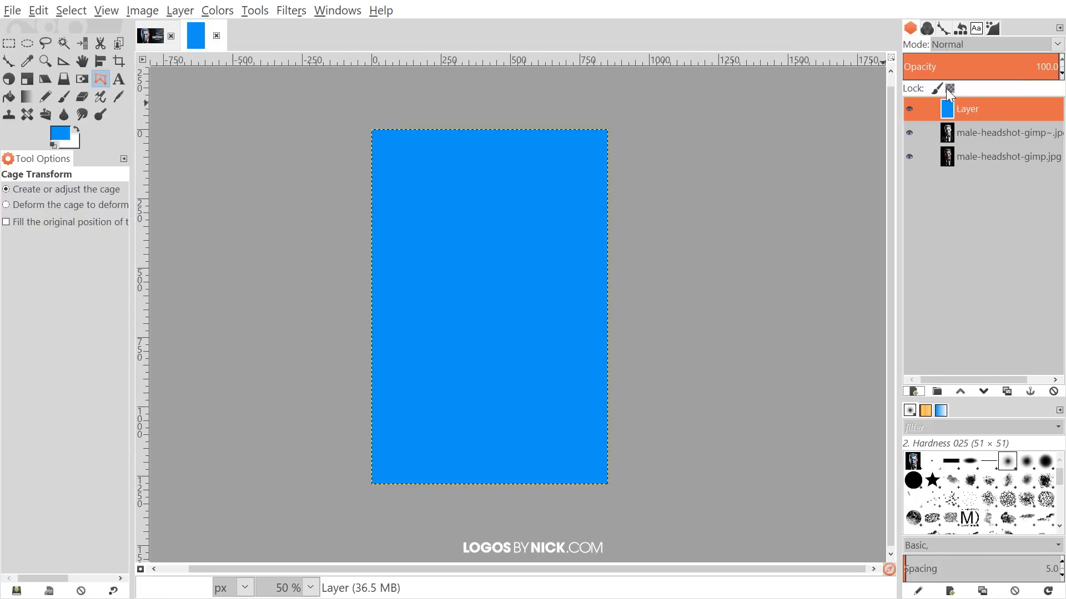
- Set the blue layer's blend mode to Soft light and merge it down onto the filtered portrait
{"action": "left_click", "coordinate": [1057, 45]}
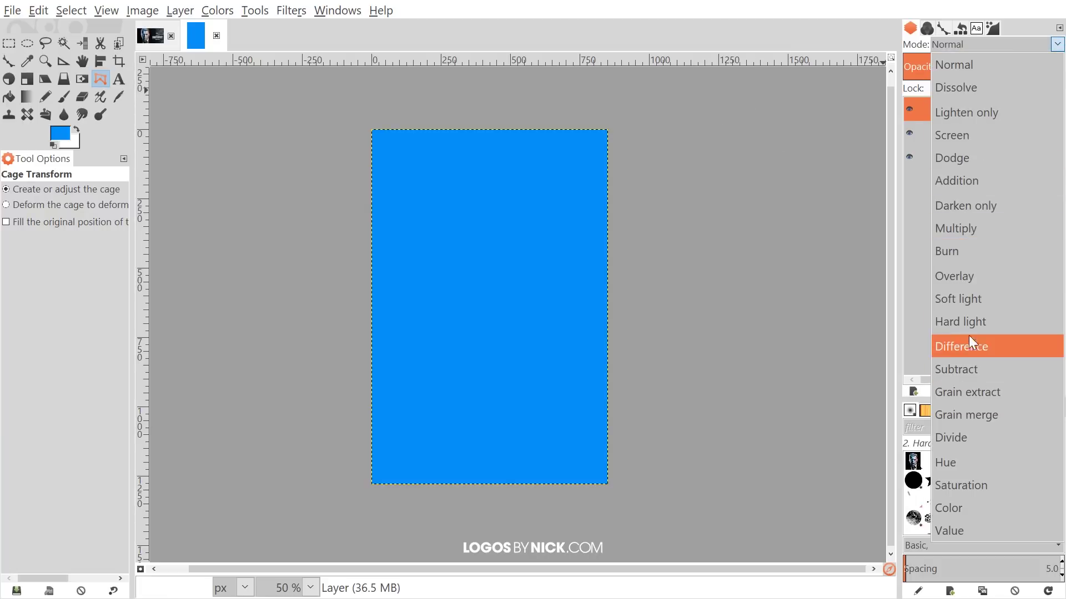
{"action": "left_click", "coordinate": [960, 301]}
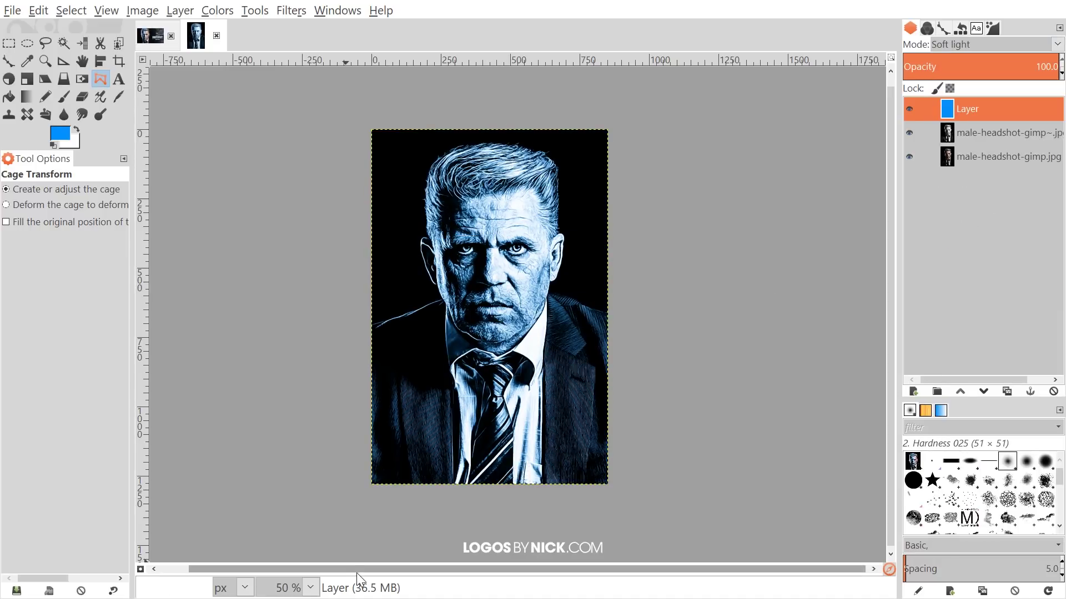
{"action": "right_click", "coordinate": [963, 107]}
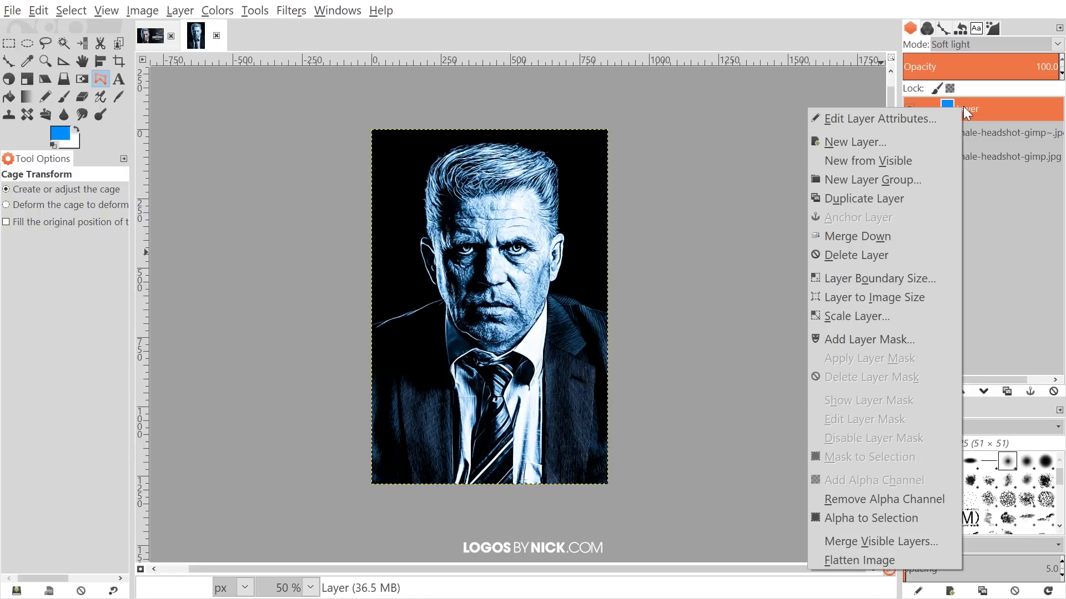
{"action": "left_click", "coordinate": [868, 238]}
- Sharpen the blue-tinted portrait layer with the Sharpen filter at a sharpness of 50
{"action": "mouse_move", "coordinate": [678, 309]}
{"action": "left_mouse_down"}
{"action": "mouse_move", "coordinate": [673, 328]}
{"action": "mouse_move", "coordinate": [659, 303]}
{"action": "left_mouse_up"}
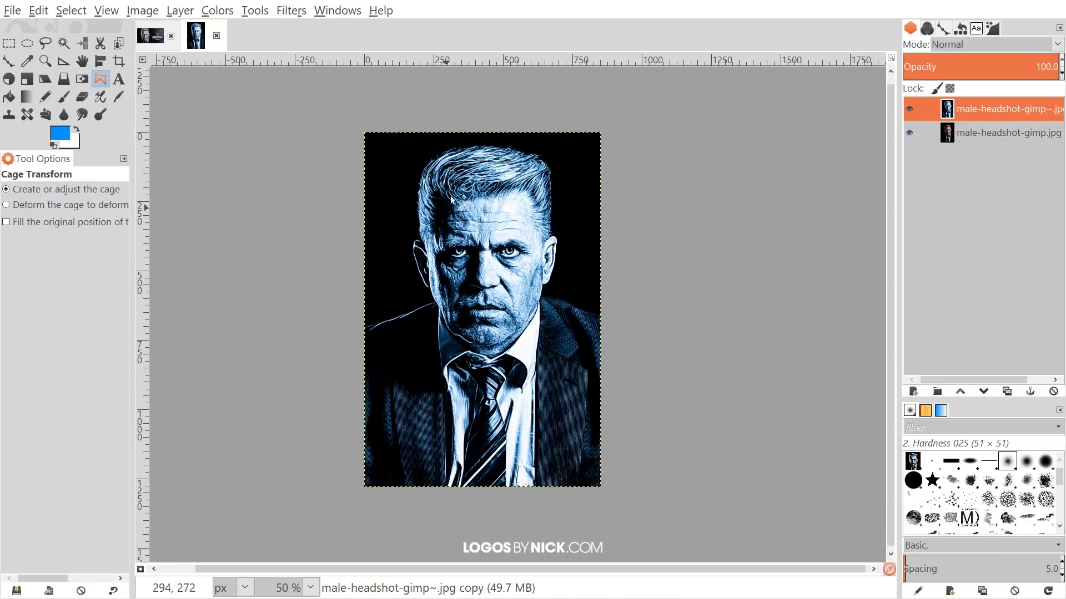
{"action": "left_click", "coordinate": [289, 12]}
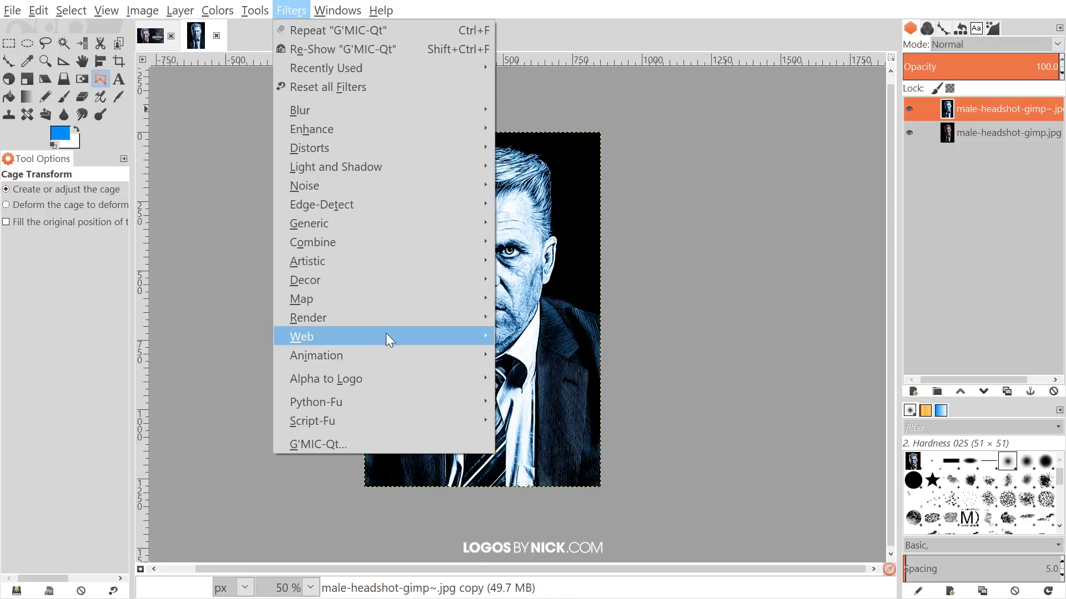
{"action": "mouse_move", "coordinate": [385, 183]}
{"action": "mouse_move", "coordinate": [369, 132]}
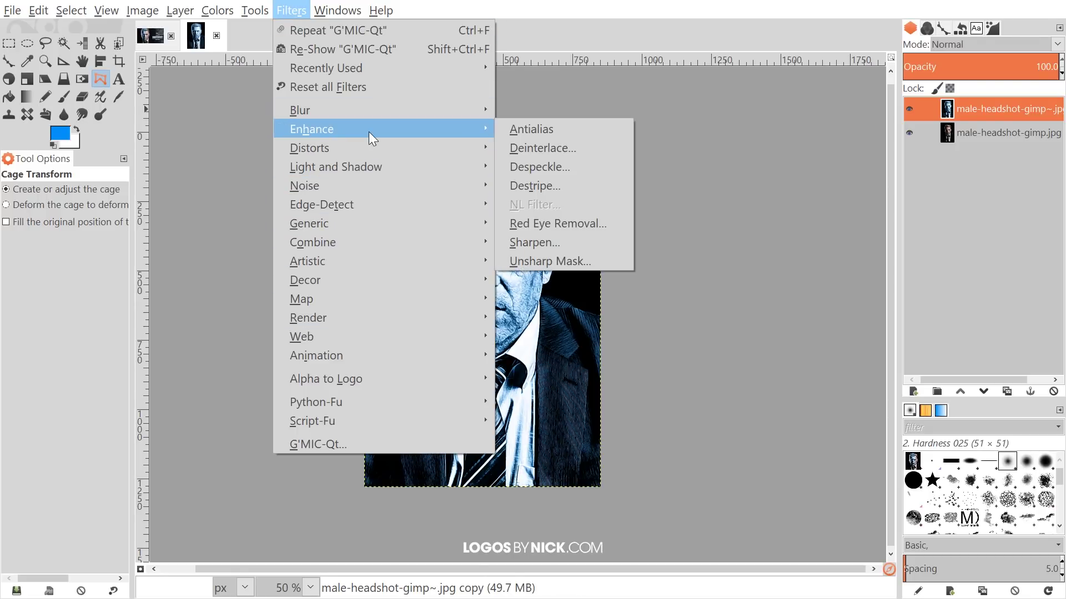
{"action": "left_click", "coordinate": [535, 241]}
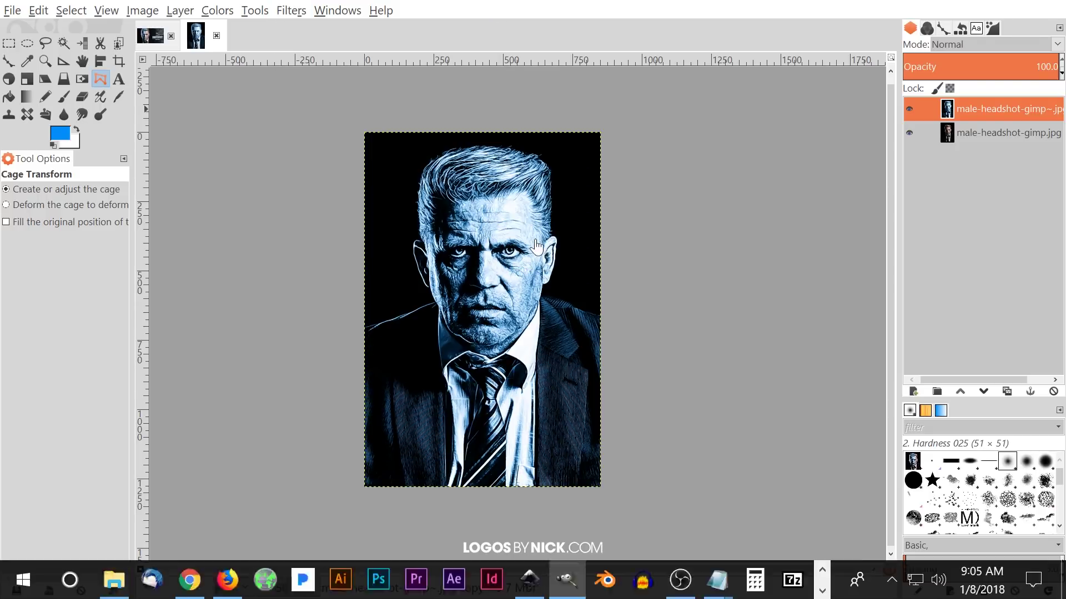
{"action": "left_click_drag", "start_coordinate": [555, 206], "coordinate": [749, 108]}
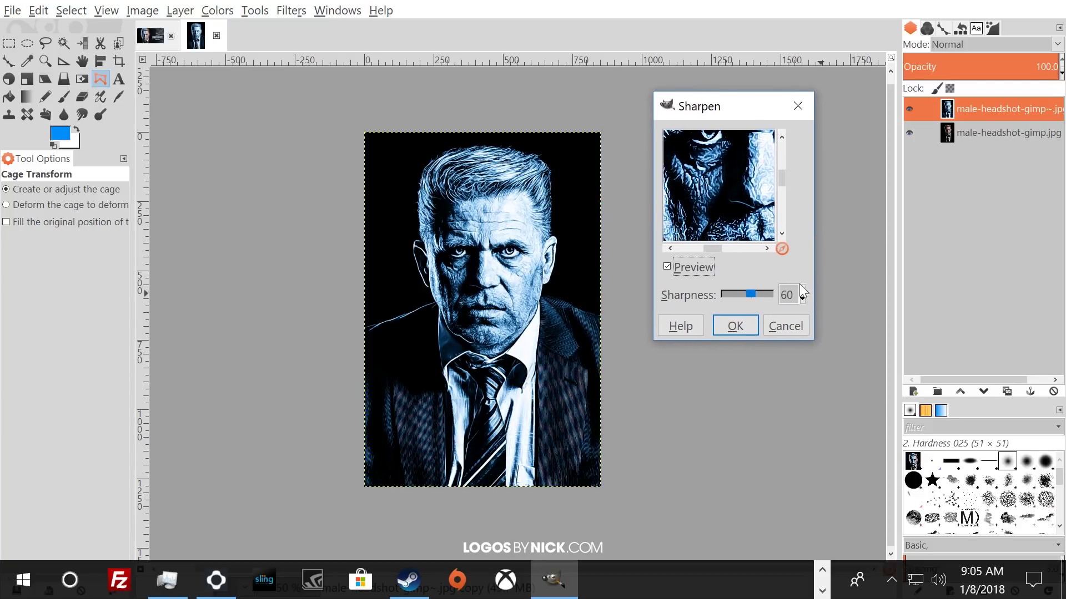
{"action": "left_click_drag", "start_coordinate": [753, 292], "coordinate": [753, 299]}
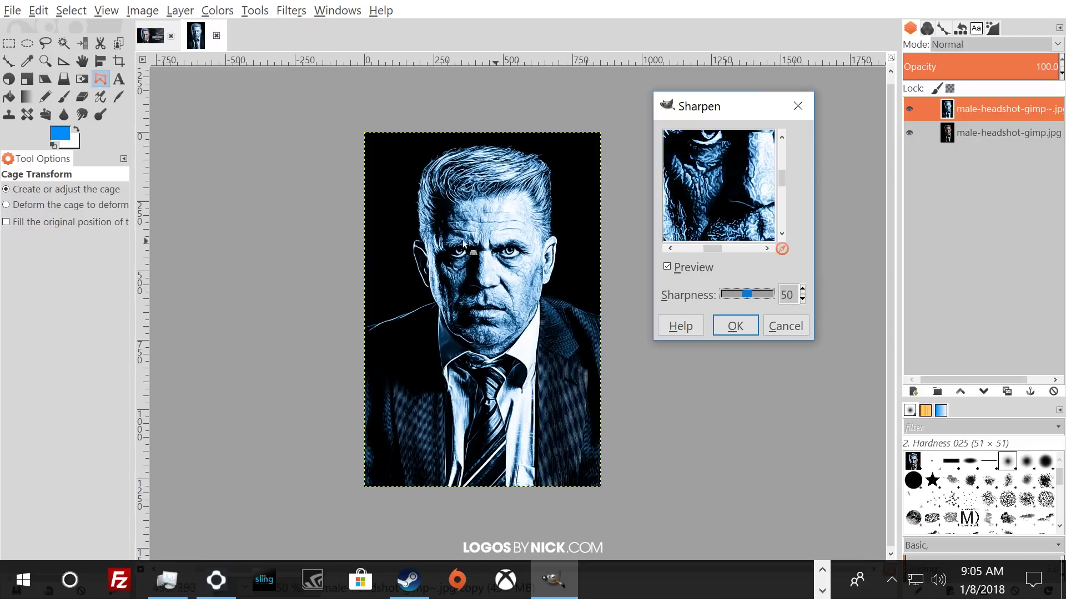
{"action": "left_click", "coordinate": [736, 326]}
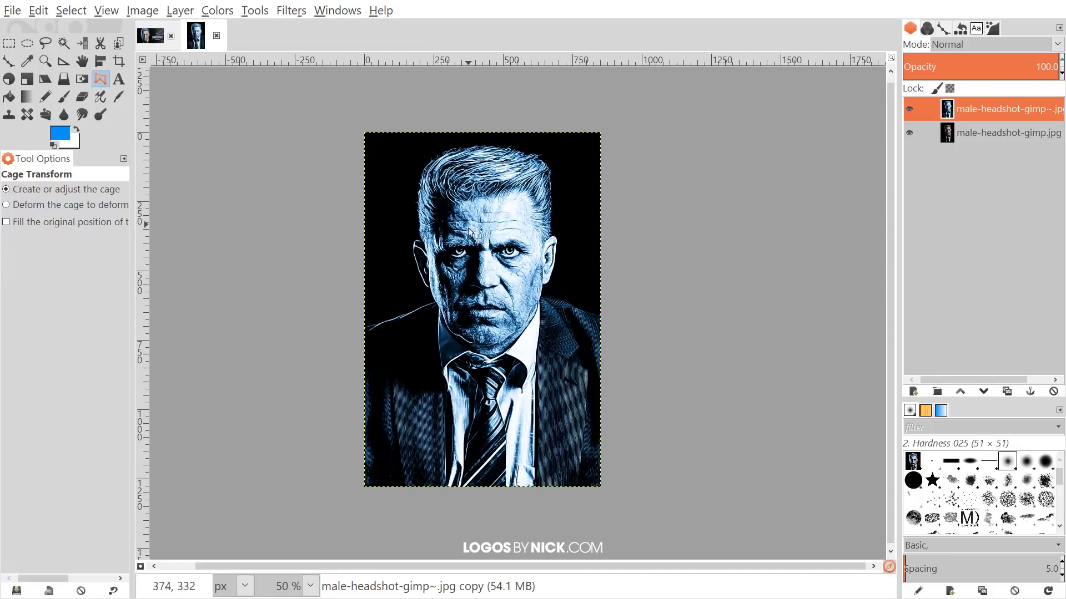
- Examine the finished frost effect design in the other open image for reference, and return to the portrait
{"action": "scroll", "coordinate": [461, 289], "scroll_direction": "up", "scroll_amount": 1}
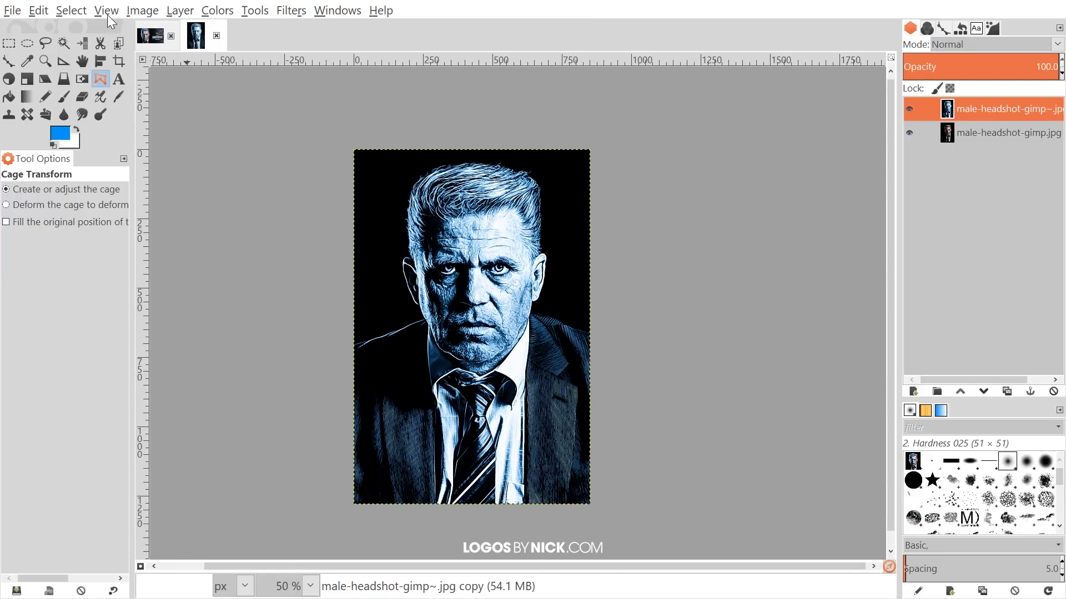
{"action": "left_click", "coordinate": [149, 35]}
{"action": "key", "text": "space"}
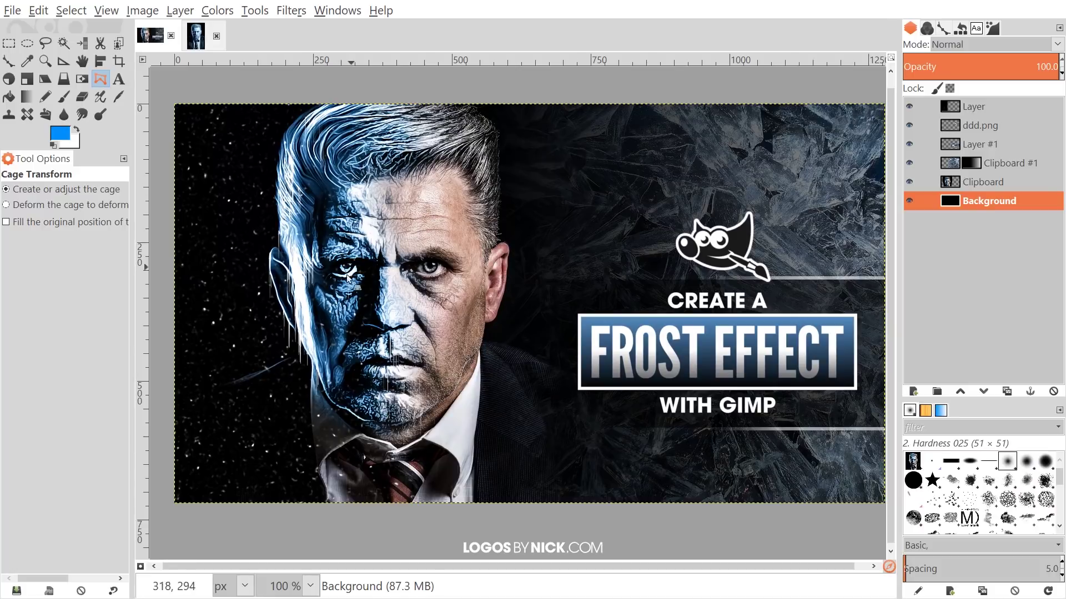
{"action": "left_click", "coordinate": [195, 37]}
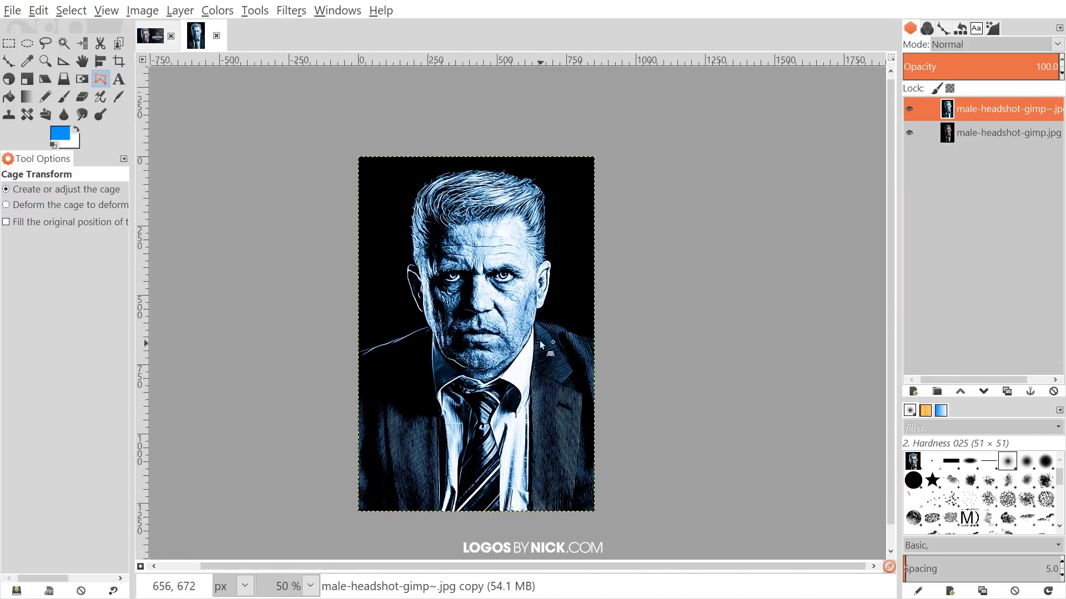
- Add a layer mask initialized to Black (full transparency) to the blue-tinted portrait layer
{"action": "right_click", "coordinate": [963, 105]}
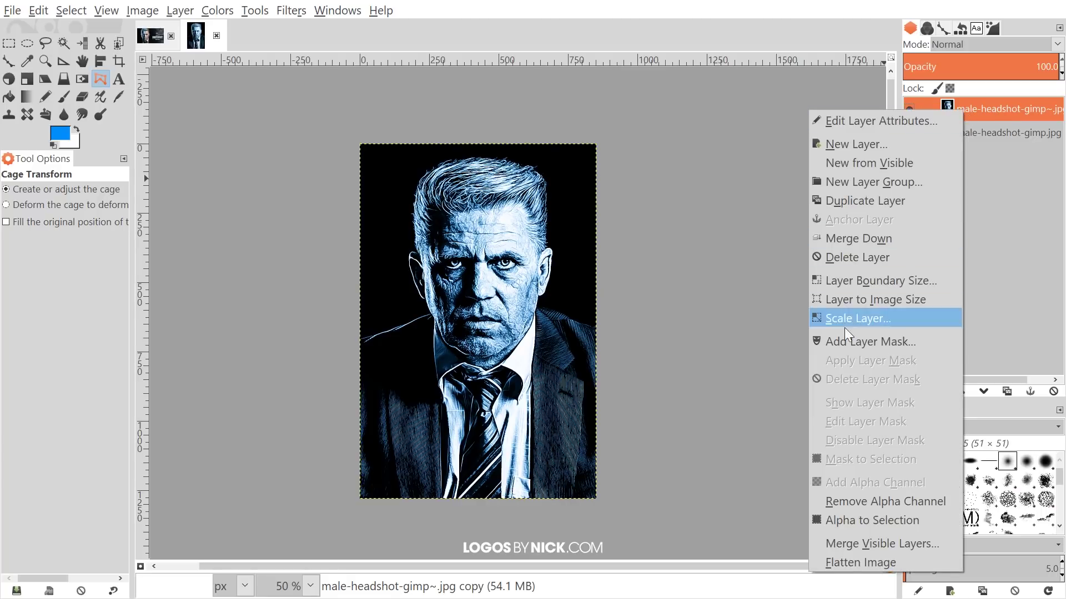
{"action": "left_click", "coordinate": [847, 343]}
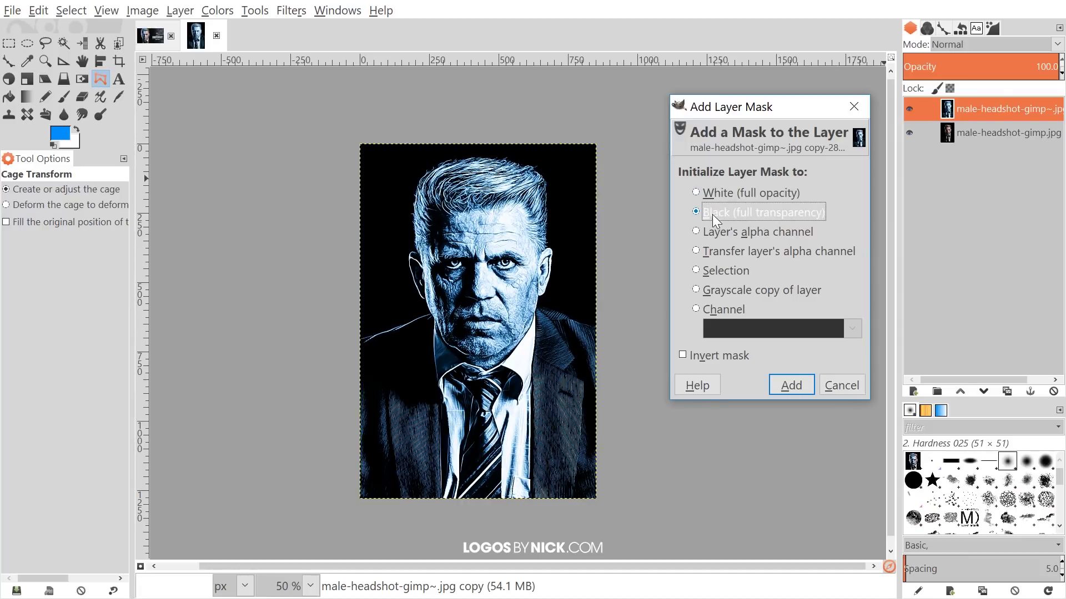
{"action": "left_click", "coordinate": [794, 389]}
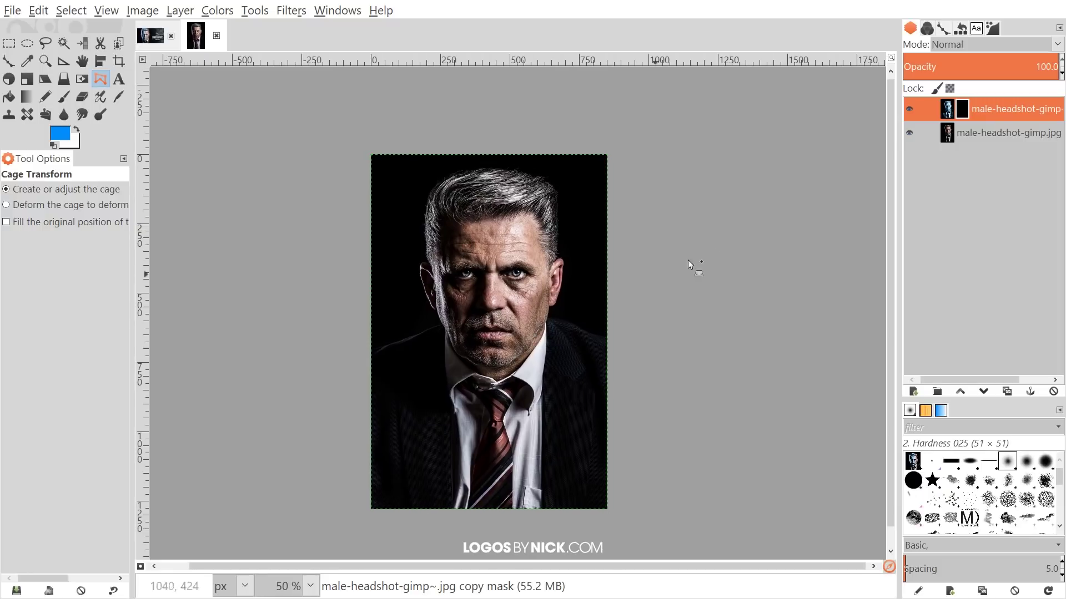
- Make white the foreground color, choose the Paintbrush and set its size to about 323.59
{"action": "scroll", "coordinate": [598, 245], "scroll_direction": "down", "scroll_amount": 1}
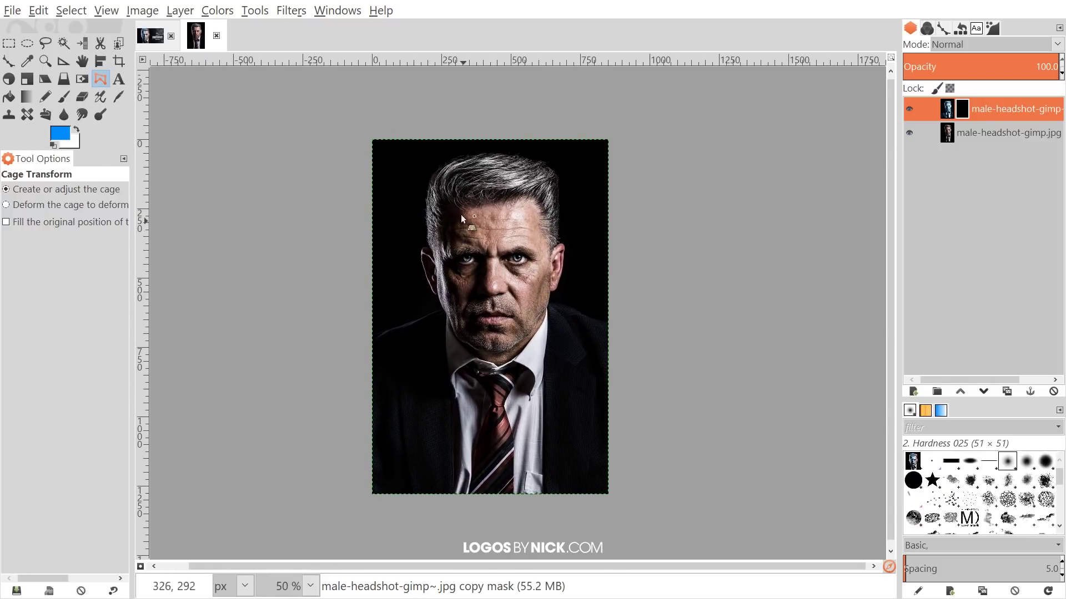
{"action": "left_click", "coordinate": [76, 129]}
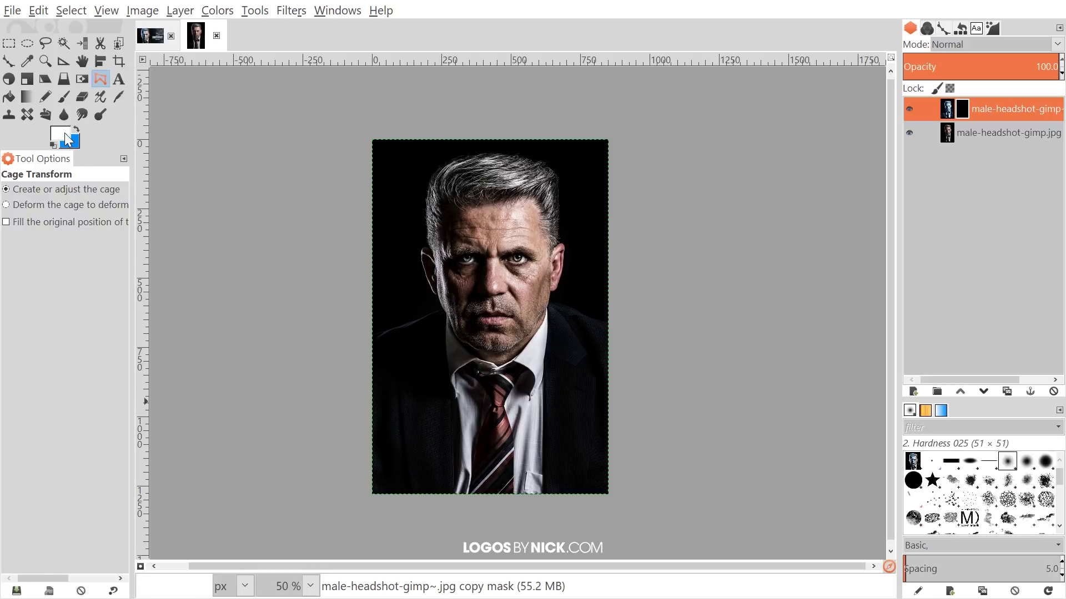
{"action": "left_click", "coordinate": [66, 96]}
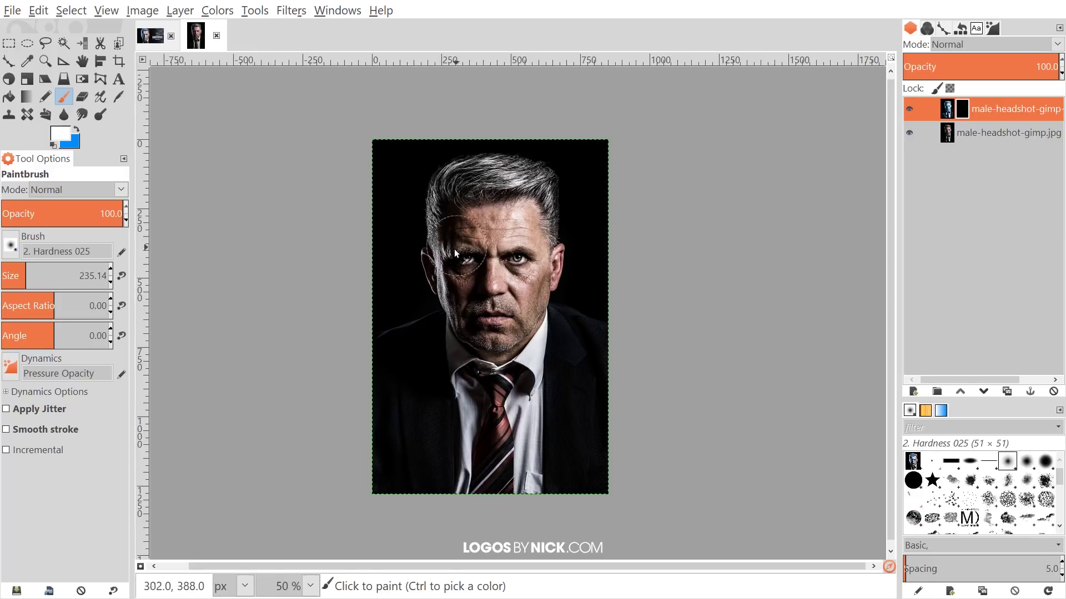
{"action": "scroll", "coordinate": [489, 267], "scroll_direction": "up", "scroll_amount": 2}
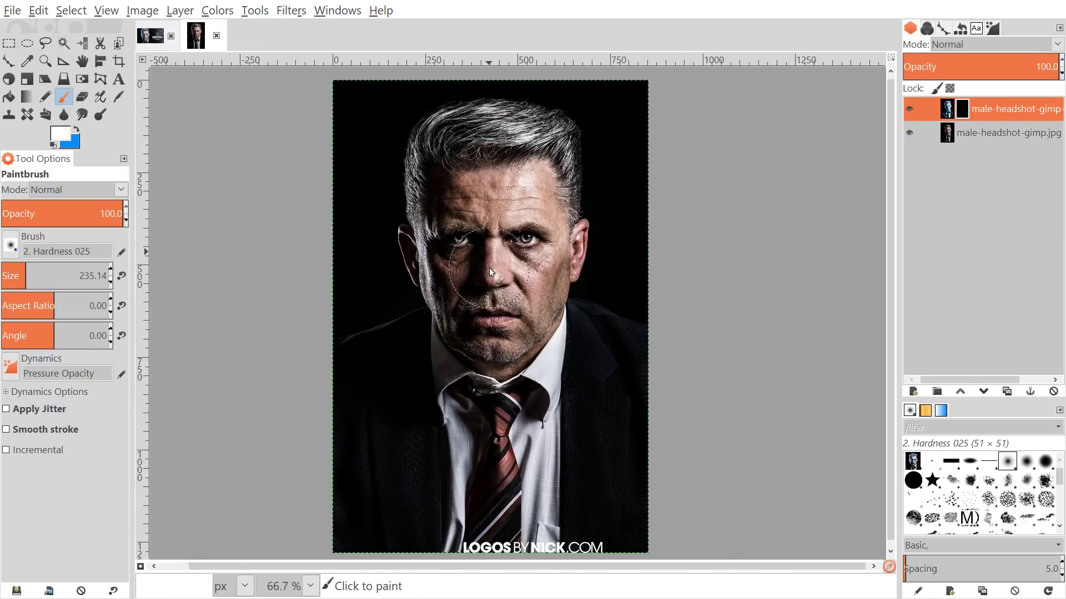
{"action": "scroll", "coordinate": [502, 319], "scroll_direction": "down", "scroll_amount": 1}
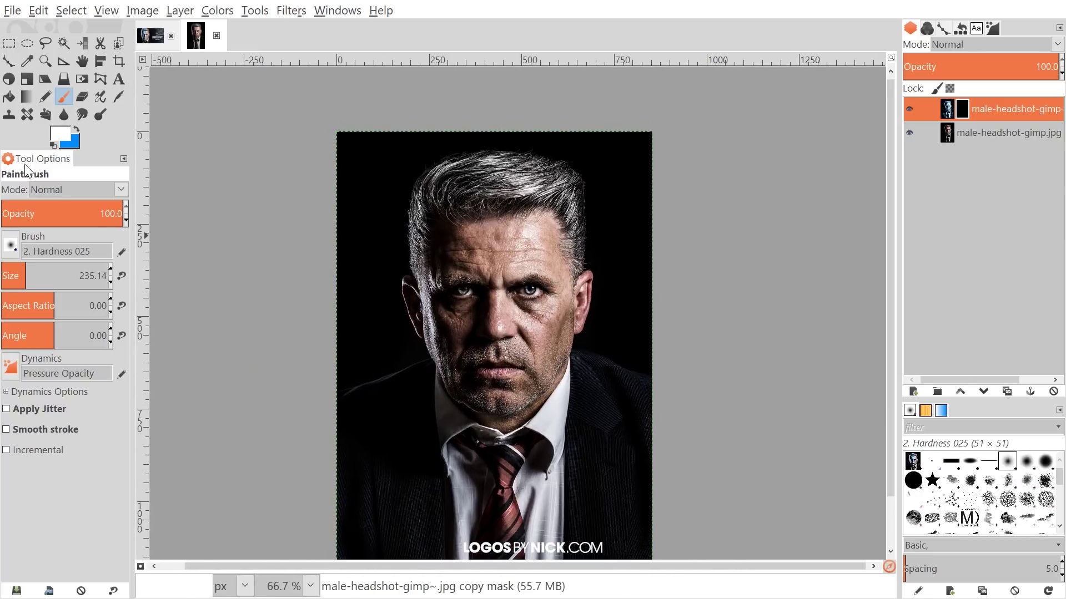
{"action": "left_click_drag", "start_coordinate": [33, 268], "coordinate": [38, 277]}
{"action": "left_click_drag", "start_coordinate": [498, 199], "coordinate": [496, 438]}
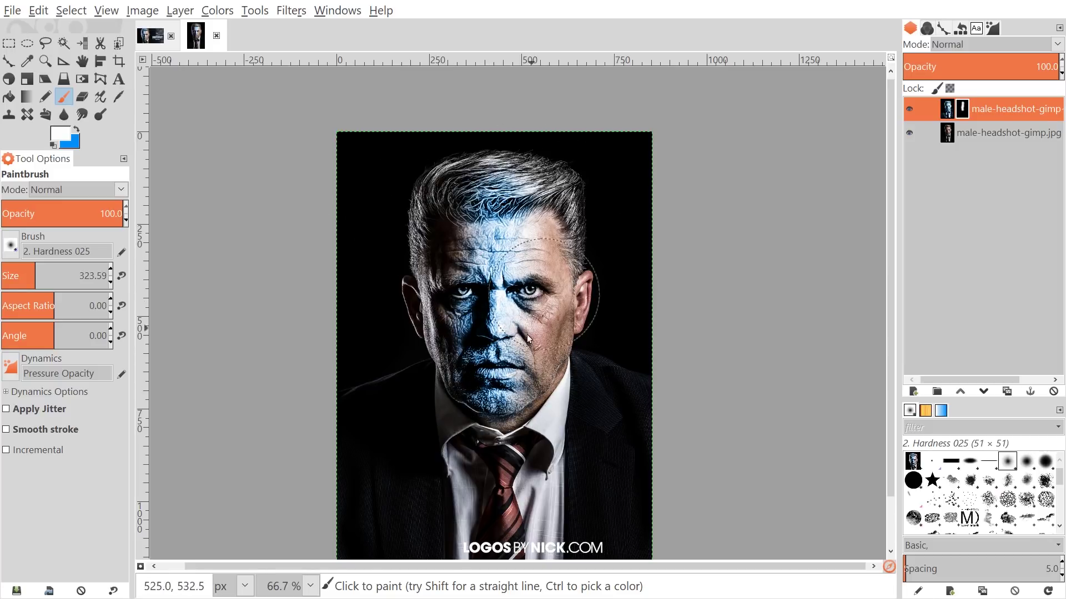
{"action": "key", "text": "ctrl+z"}
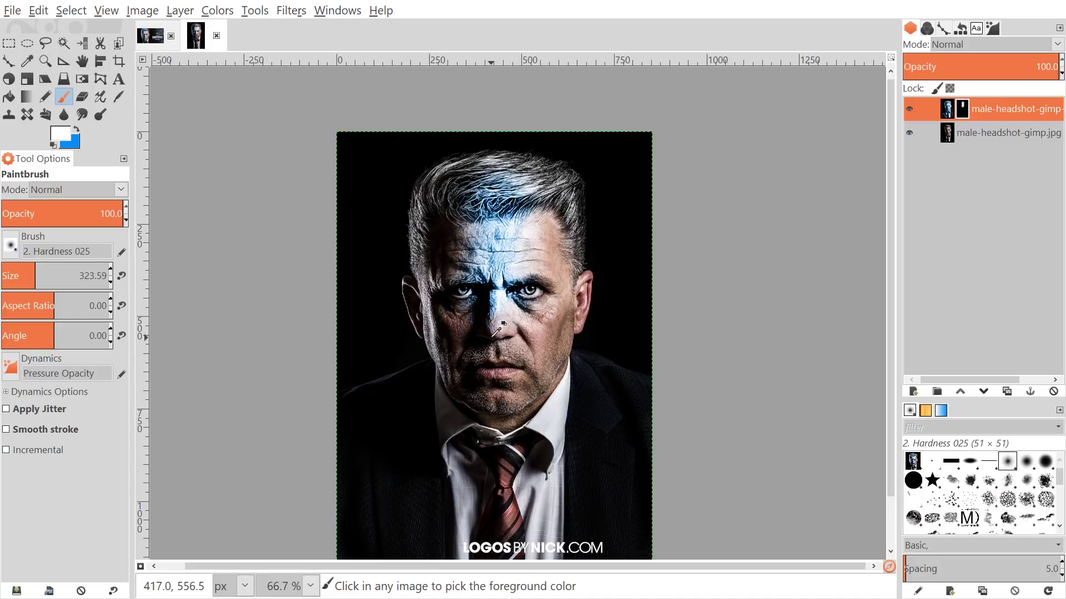
{"action": "key", "text": "ctrl+z"}
{"action": "key", "text": "ctrl+z"}
{"action": "key", "text": "ctrl+z"}
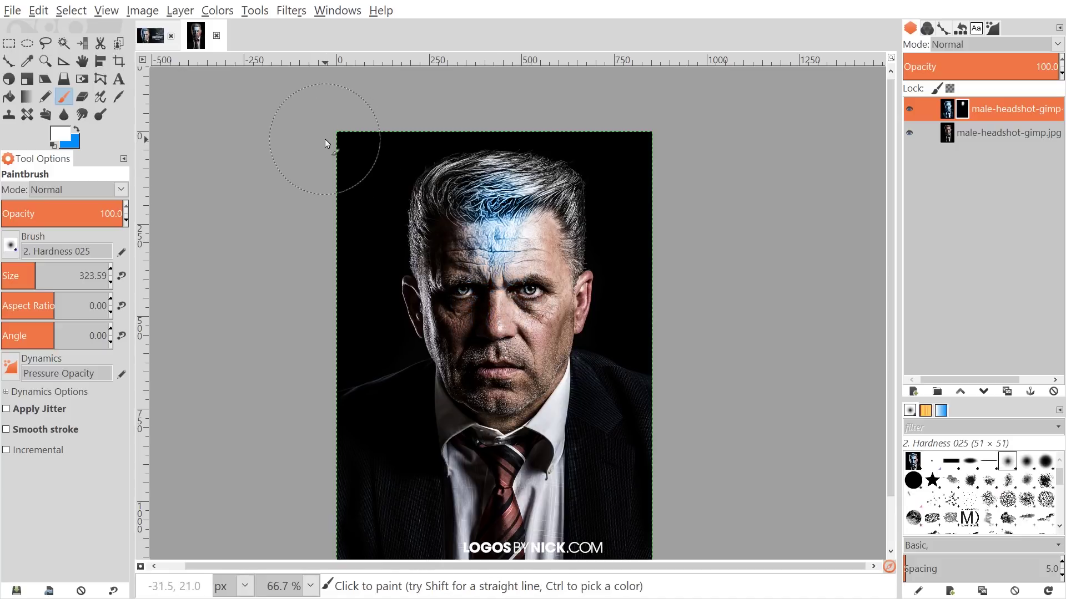
{"action": "key", "text": "ctrl+z"}
{"action": "key", "text": "ctrl+z"}
{"action": "key", "text": "ctrl+z"}
- Paint white on the layer mask over the left half of the face and hair to reveal the blue effect there
{"action": "mouse_move", "coordinate": [484, 223]}
{"action": "left_mouse_down"}
{"action": "mouse_move", "coordinate": [474, 200]}
{"action": "mouse_move", "coordinate": [478, 264]}
{"action": "mouse_move", "coordinate": [463, 308]}
{"action": "mouse_move", "coordinate": [490, 394]}
{"action": "mouse_move", "coordinate": [473, 407]}
{"action": "mouse_move", "coordinate": [457, 393]}
{"action": "mouse_move", "coordinate": [461, 347]}
{"action": "mouse_move", "coordinate": [440, 304]}
{"action": "mouse_move", "coordinate": [437, 263]}
{"action": "mouse_move", "coordinate": [454, 298]}
{"action": "mouse_move", "coordinate": [507, 197]}
{"action": "mouse_move", "coordinate": [511, 263]}
{"action": "mouse_move", "coordinate": [463, 214]}
{"action": "mouse_move", "coordinate": [487, 164]}
{"action": "mouse_move", "coordinate": [453, 171]}
{"action": "mouse_move", "coordinate": [433, 203]}
{"action": "mouse_move", "coordinate": [433, 242]}
{"action": "mouse_move", "coordinate": [464, 384]}
{"action": "left_mouse_up"}
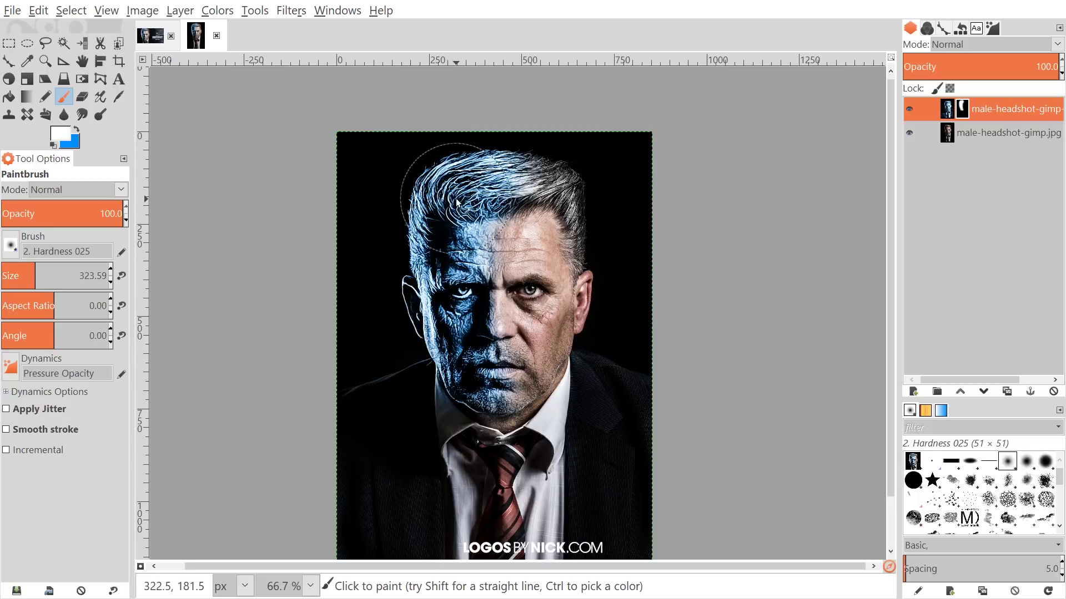
{"action": "key", "text": "space"}
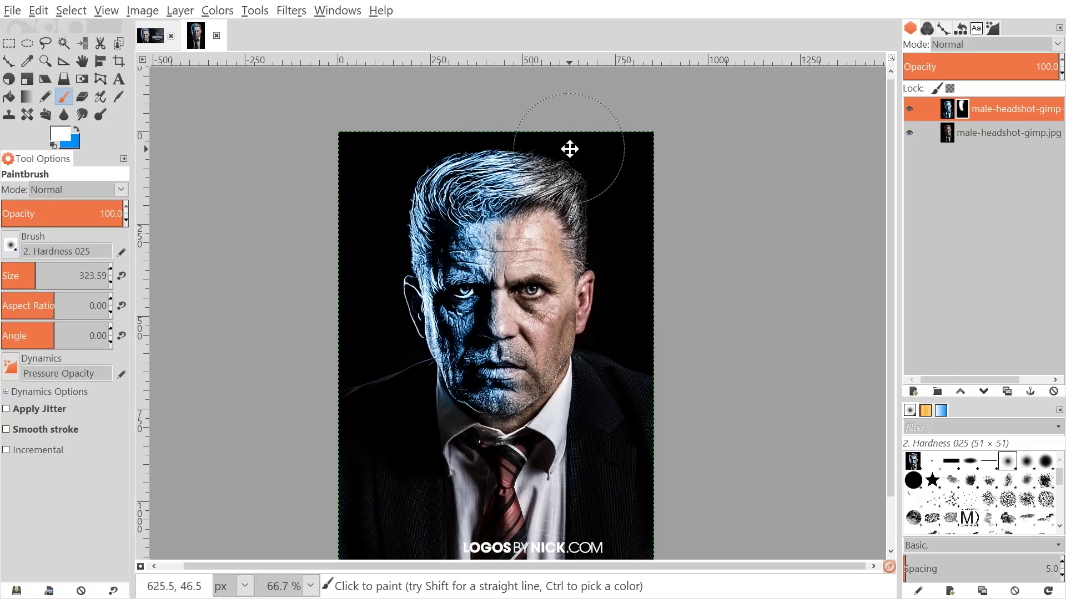
{"action": "scroll", "coordinate": [618, 238], "scroll_direction": "down", "scroll_amount": 1, "text": "ctrl"}
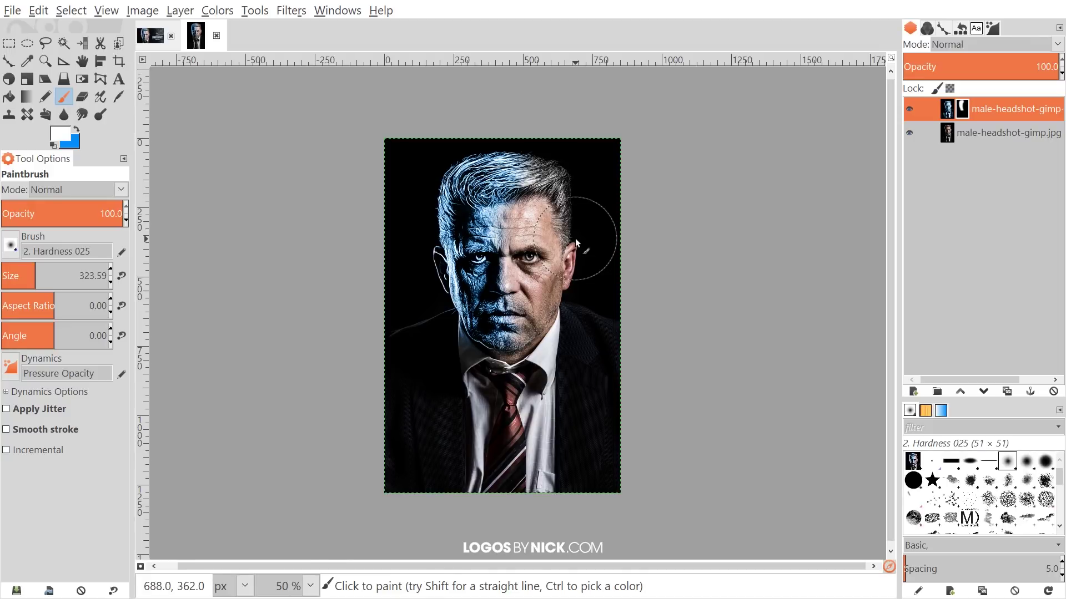
{"action": "key", "text": "space"}
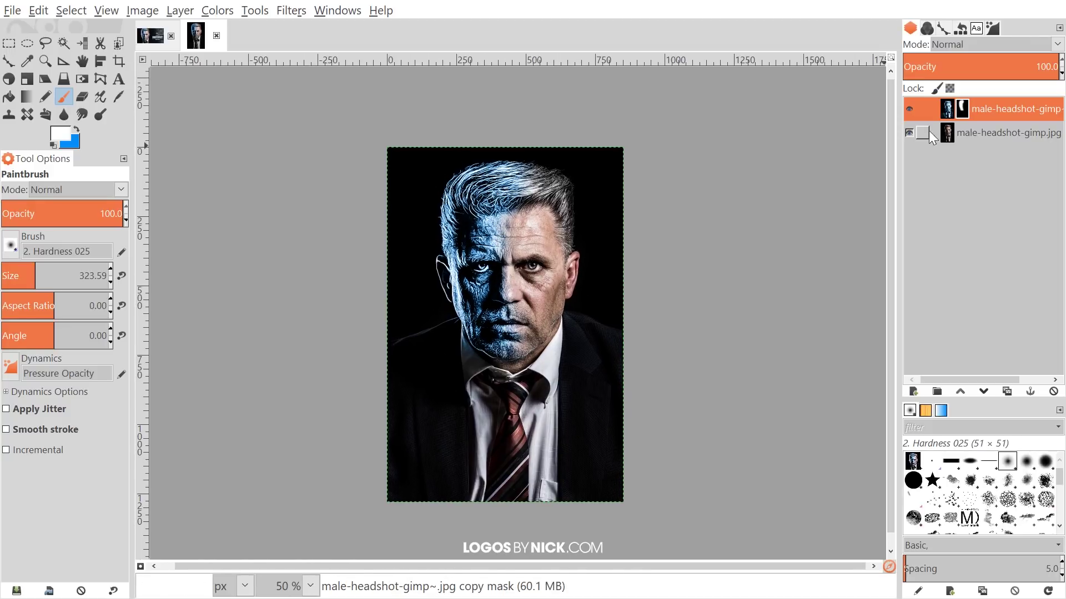
- Duplicate the original headshot layer and move the copy to the top of the layer stack
{"action": "left_click", "coordinate": [984, 134]}
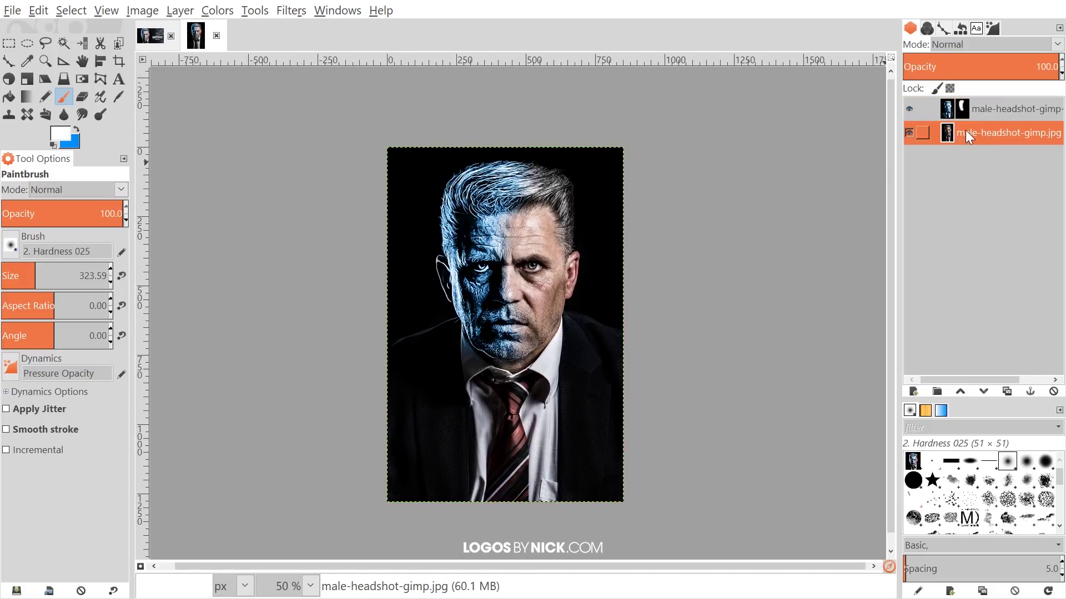
{"action": "left_click", "coordinate": [1010, 392]}
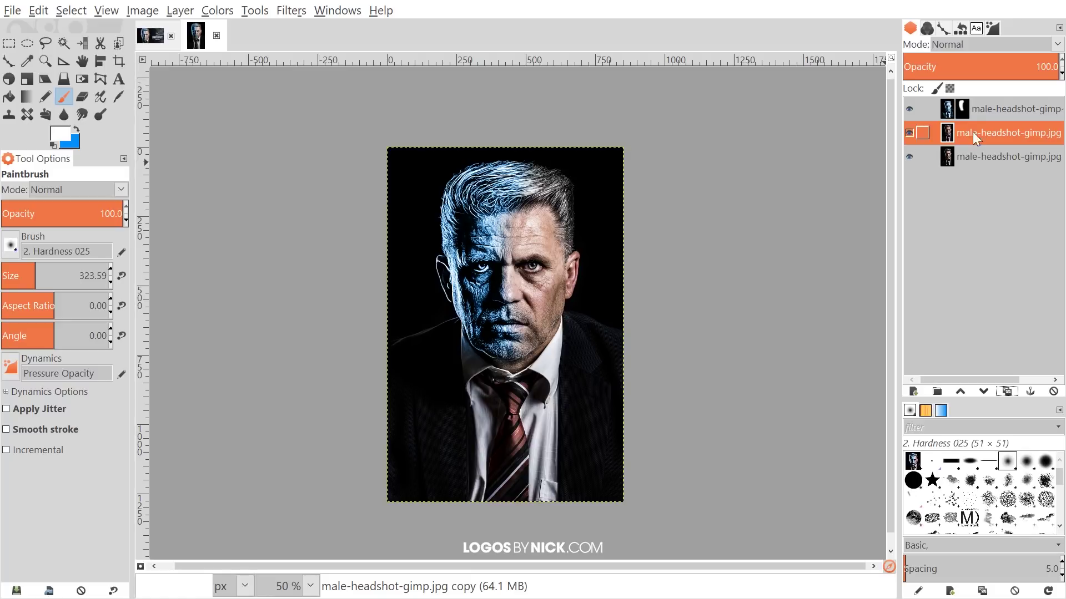
{"action": "left_click_drag", "start_coordinate": [978, 135], "coordinate": [993, 107]}
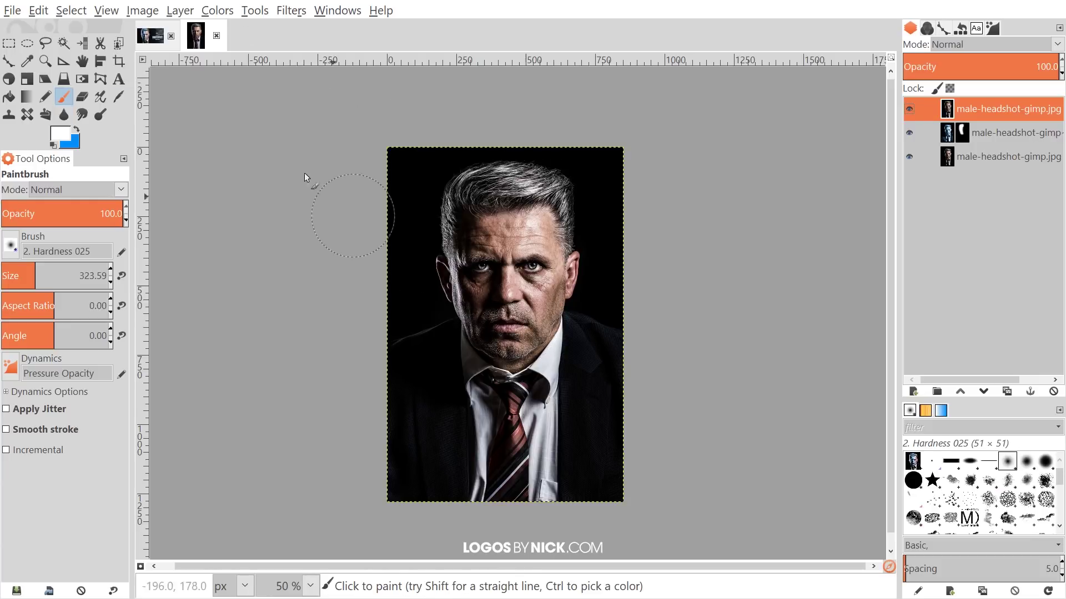
- Desaturate the duplicated headshot layer at the top of the stack
{"action": "left_click", "coordinate": [218, 11]}
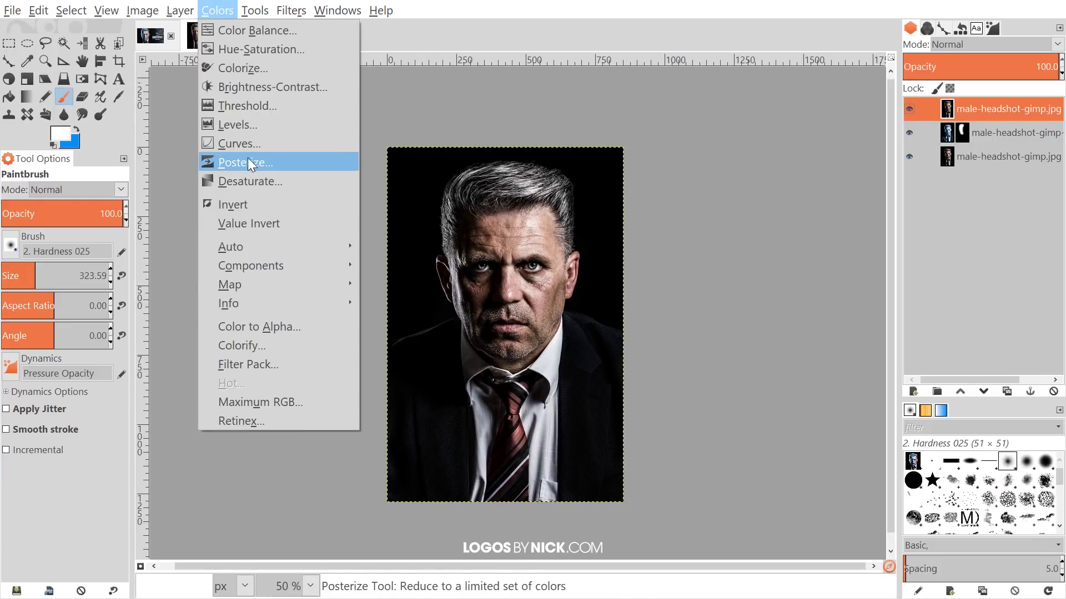
{"action": "left_click", "coordinate": [238, 181]}
{"action": "left_click", "coordinate": [586, 346]}
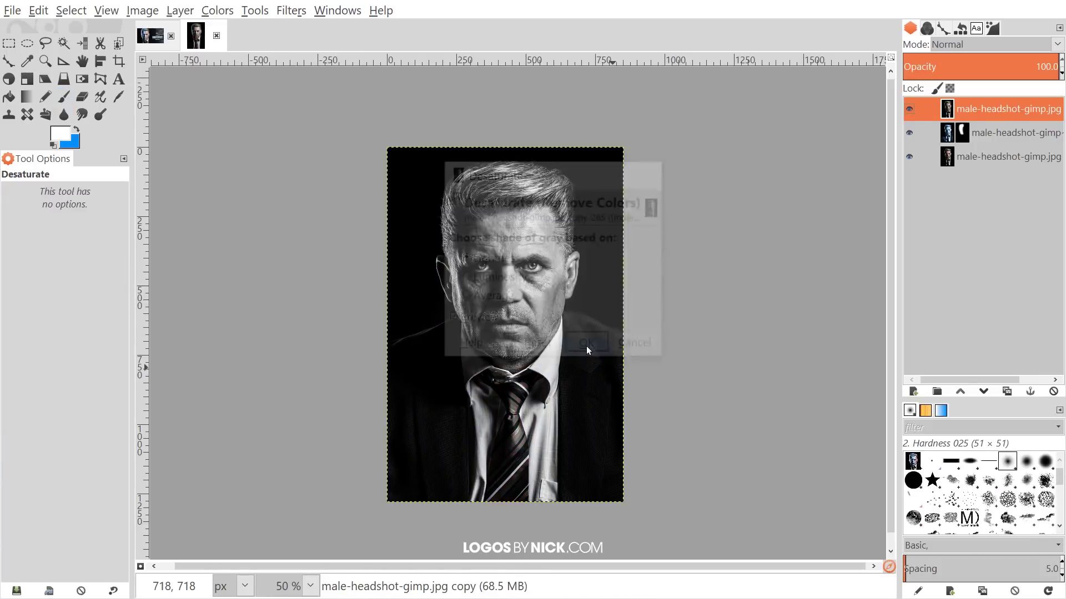
- Apply the G'MIC Dream smoothing filter to the desaturated headshot copy, with 3 iterations and alpha merging
{"action": "left_click", "coordinate": [286, 10]}
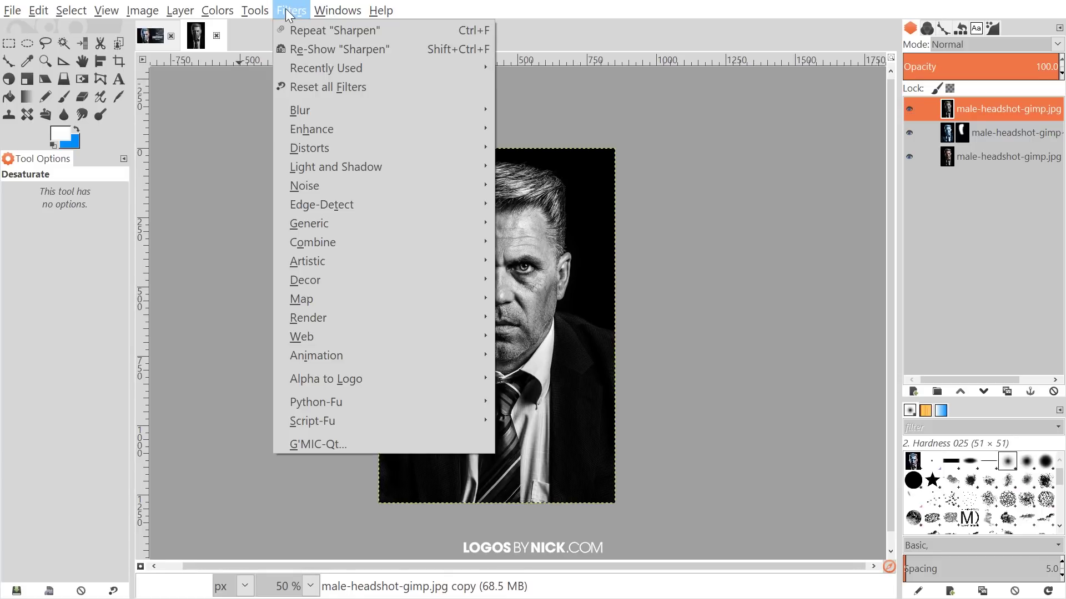
{"action": "left_click", "coordinate": [321, 443]}
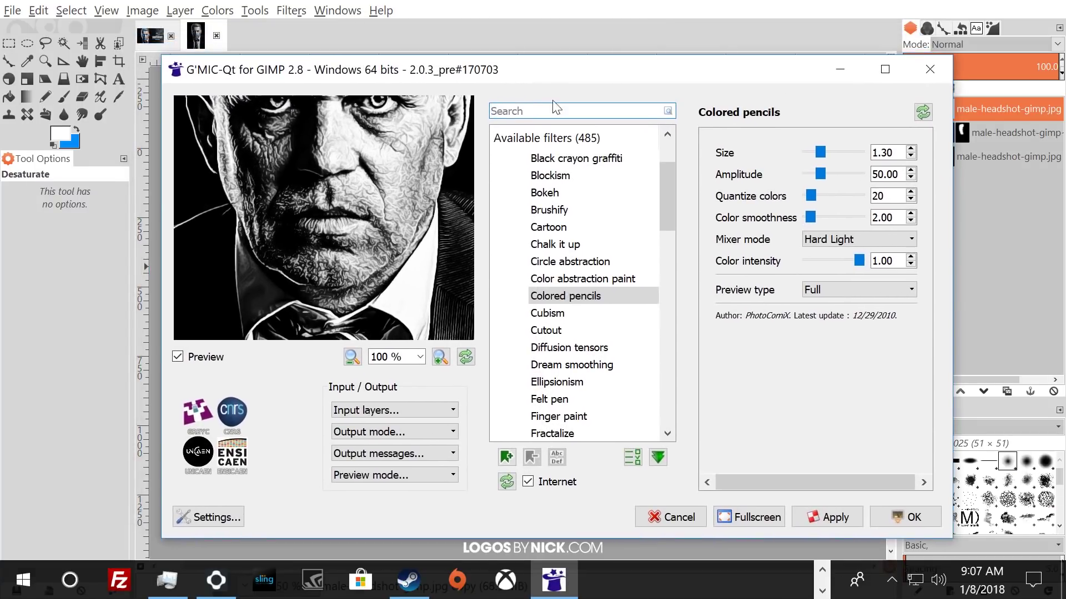
{"action": "left_click_drag", "start_coordinate": [667, 185], "coordinate": [668, 207]}
{"action": "left_click", "coordinate": [589, 279]}
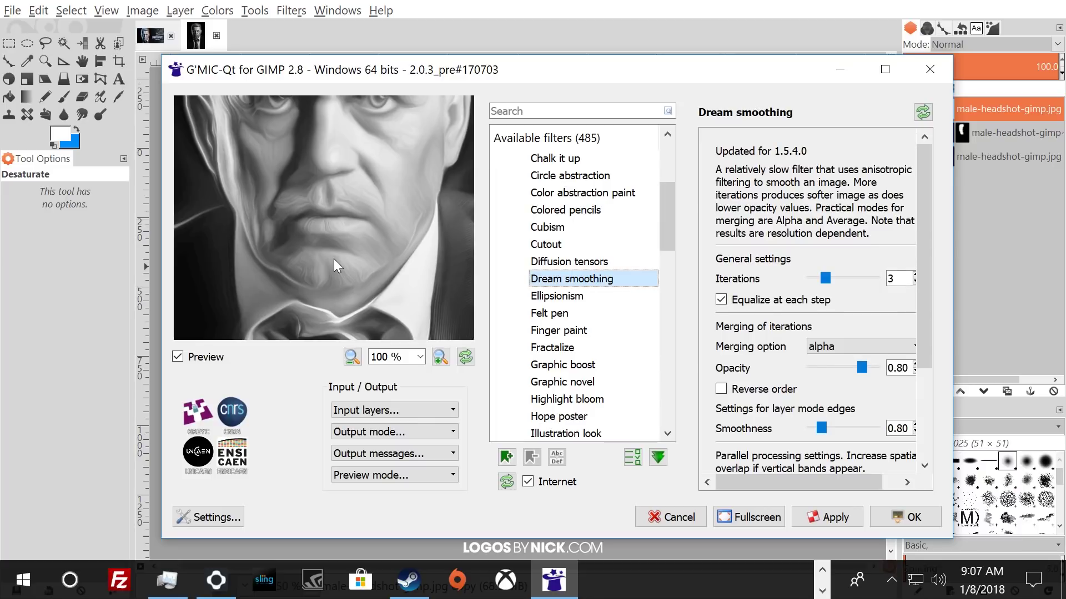
{"action": "left_click_drag", "start_coordinate": [373, 124], "coordinate": [363, 265]}
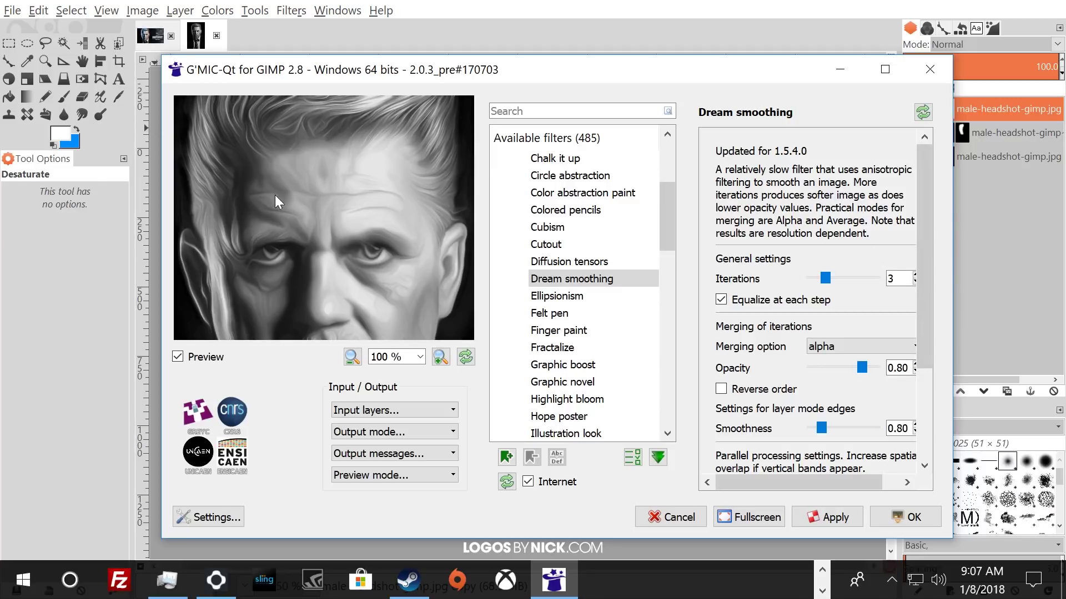
{"action": "left_click", "coordinate": [885, 508]}
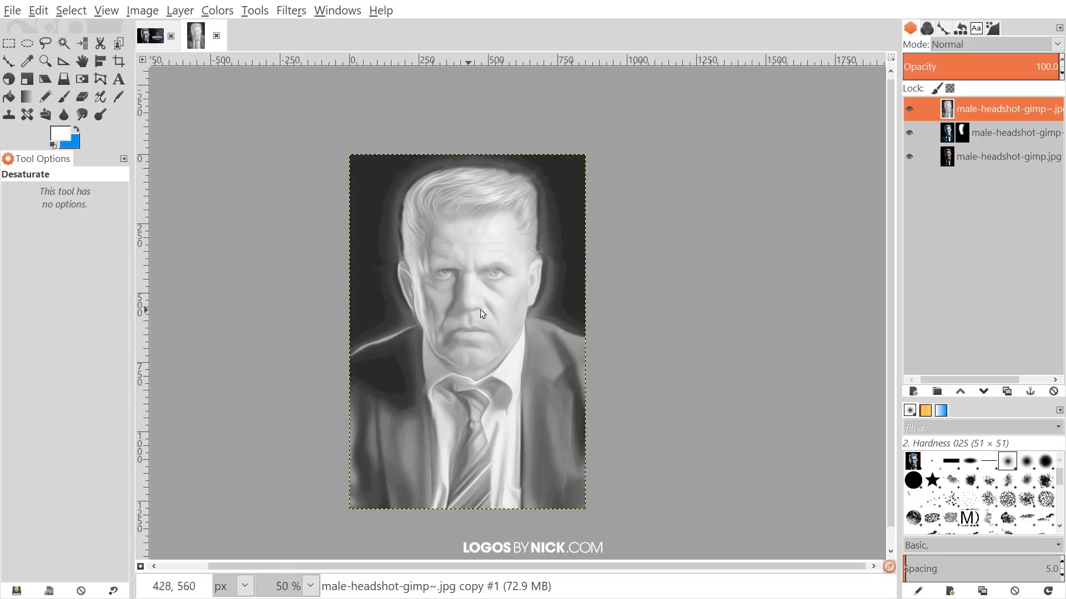
- Raise the contrast of the smoothed desaturated layer with Levels, using input levels 112, 0.55 and 207
{"action": "left_click", "coordinate": [217, 11]}
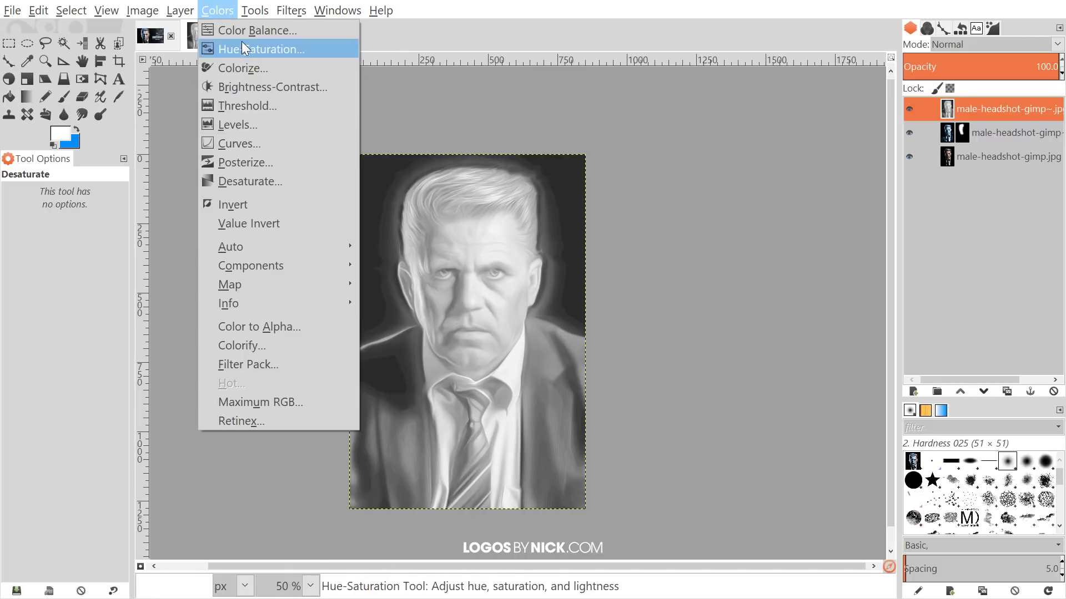
{"action": "left_click", "coordinate": [235, 125]}
{"action": "left_click_drag", "start_coordinate": [387, 244], "coordinate": [222, 110]}
{"action": "left_click", "coordinate": [102, 277]}
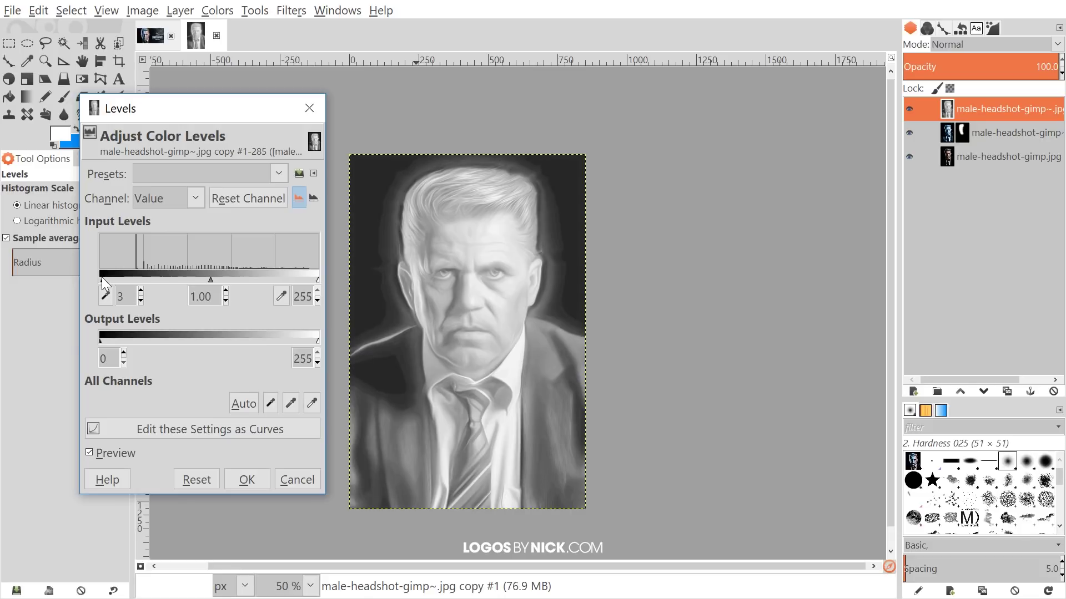
{"action": "mouse_move", "coordinate": [101, 277]}
{"action": "left_mouse_down"}
{"action": "mouse_move", "coordinate": [154, 275]}
{"action": "mouse_move", "coordinate": [134, 275]}
{"action": "left_mouse_up"}
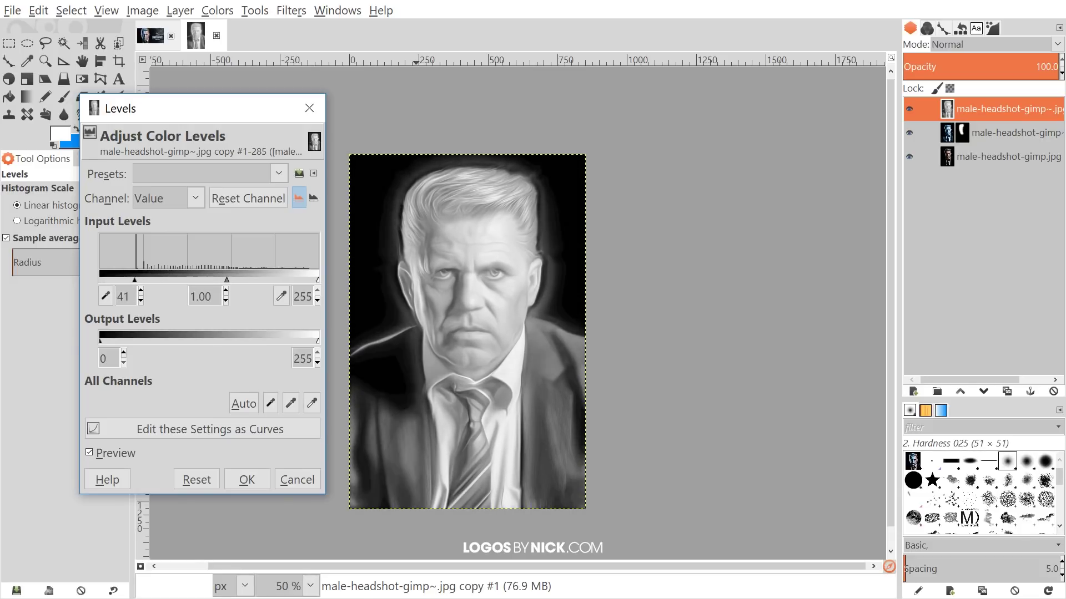
{"action": "mouse_move", "coordinate": [316, 279]}
{"action": "left_mouse_down"}
{"action": "mouse_move", "coordinate": [161, 279]}
{"action": "mouse_move", "coordinate": [297, 279]}
{"action": "mouse_move", "coordinate": [247, 281]}
{"action": "left_mouse_up"}
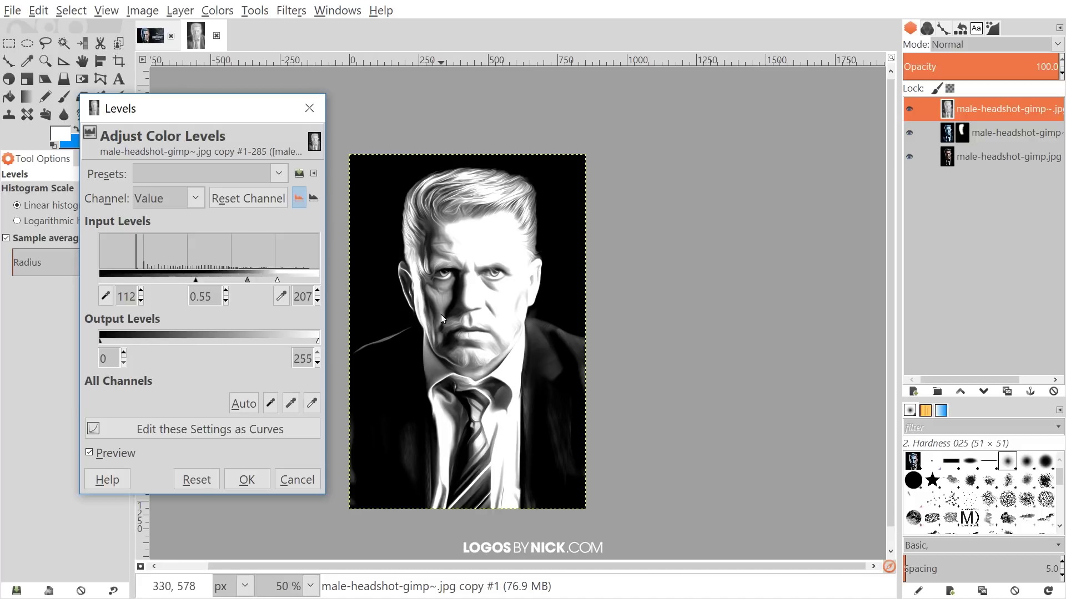
{"action": "left_click", "coordinate": [237, 481]}
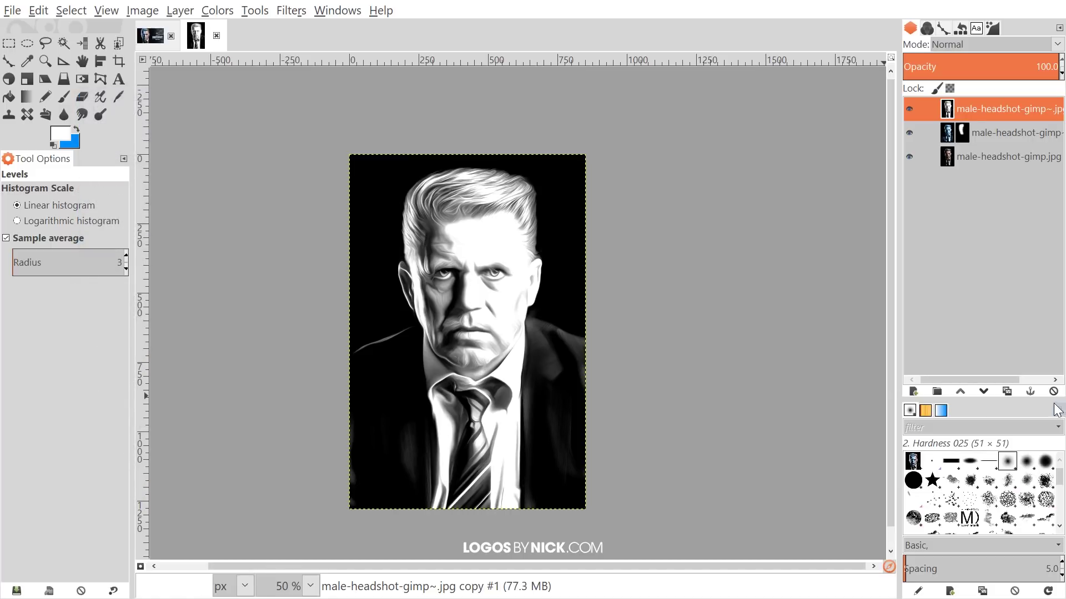
- Add a new transparent layer above the smoothed headshot copy and fill it with the blue background color
{"action": "left_click", "coordinate": [914, 391]}
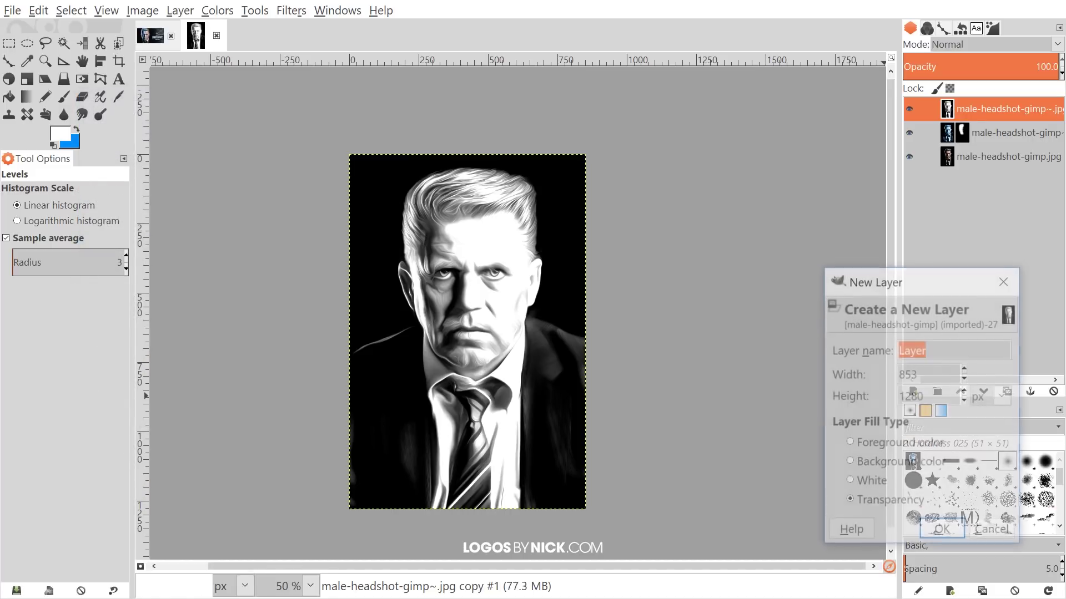
{"action": "left_click", "coordinate": [938, 531]}
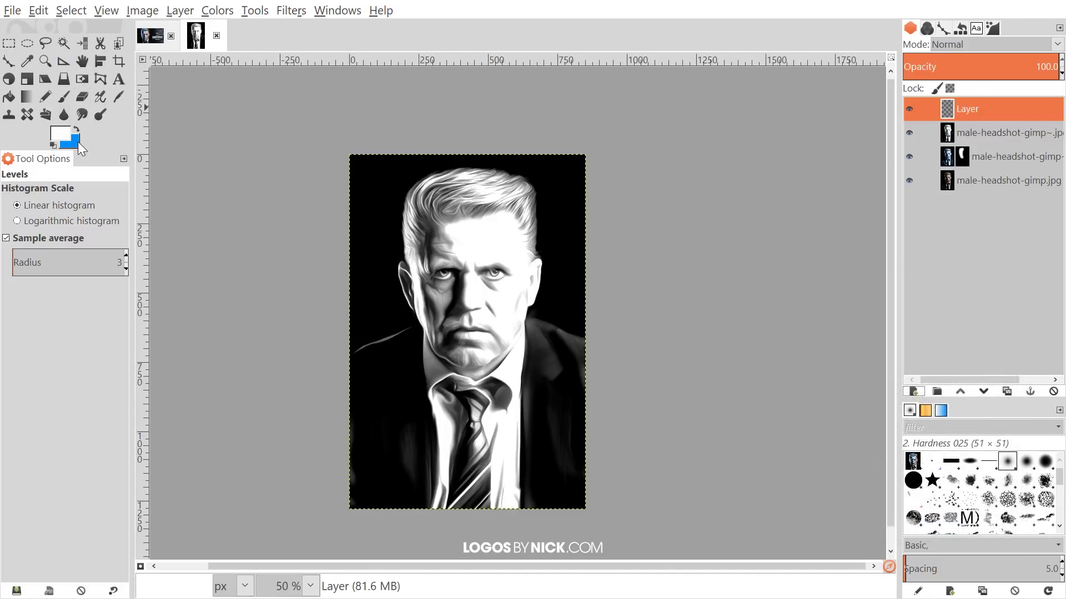
{"action": "left_click", "coordinate": [38, 10]}
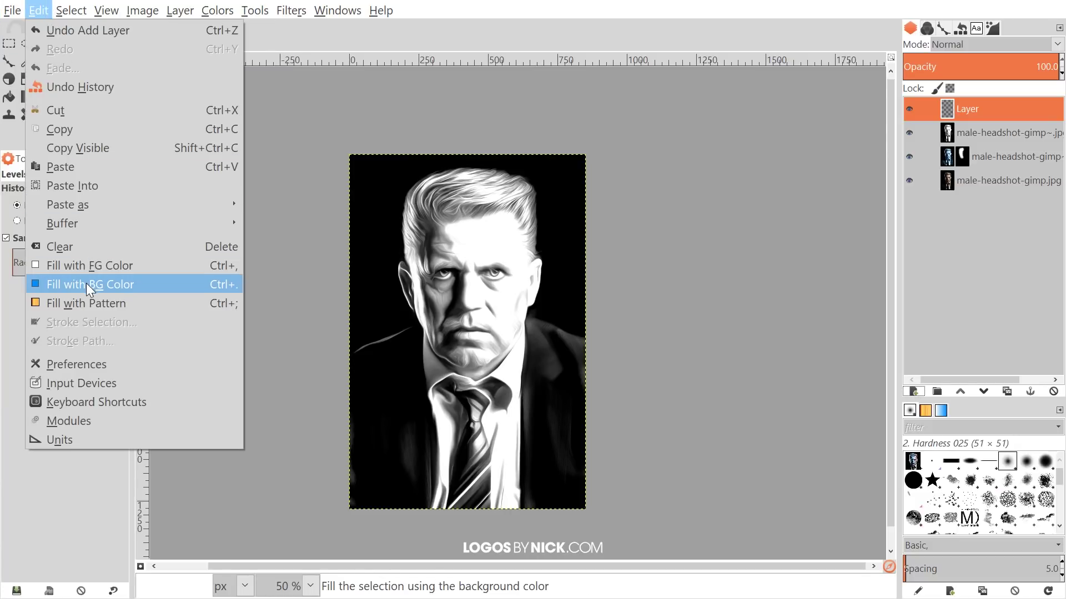
{"action": "left_click", "coordinate": [89, 285]}
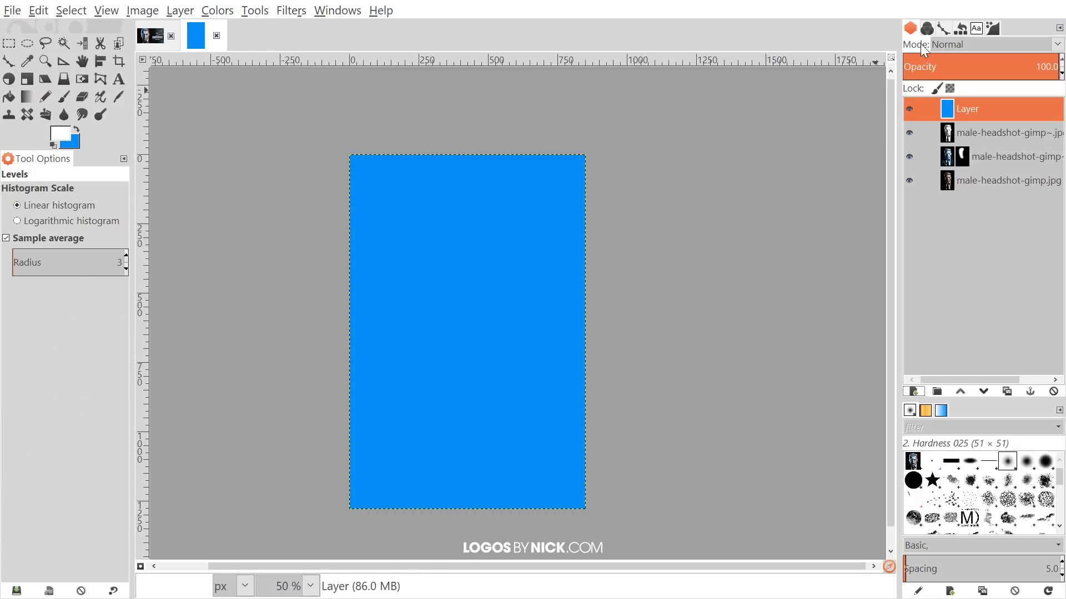
- Set the blue layer's blend mode to Soft light and merge it down into the smoothed headshot copy
{"action": "left_click", "coordinate": [1057, 45]}
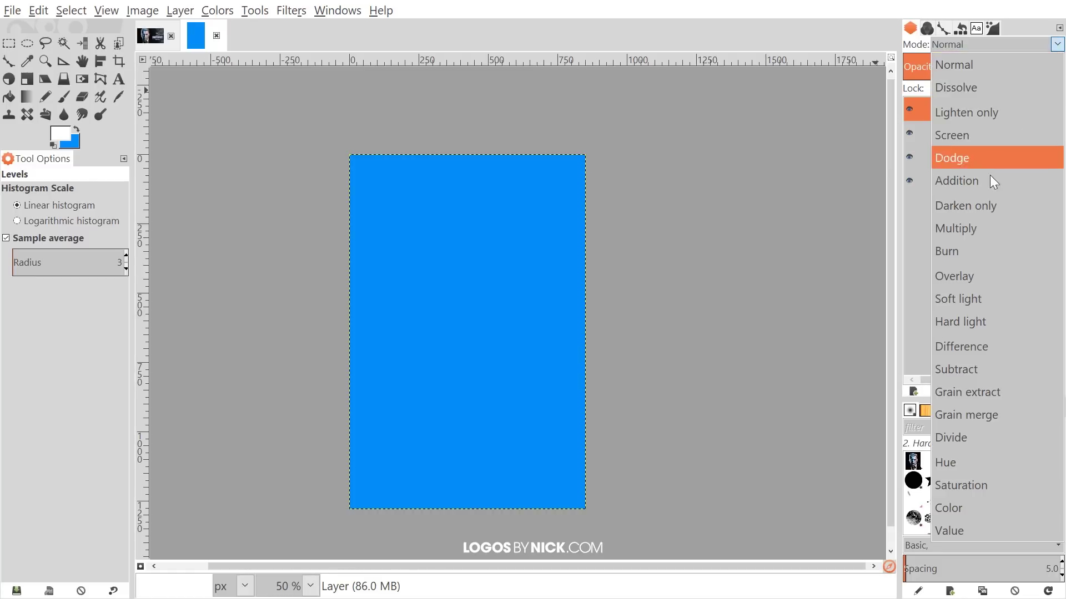
{"action": "left_click", "coordinate": [961, 298]}
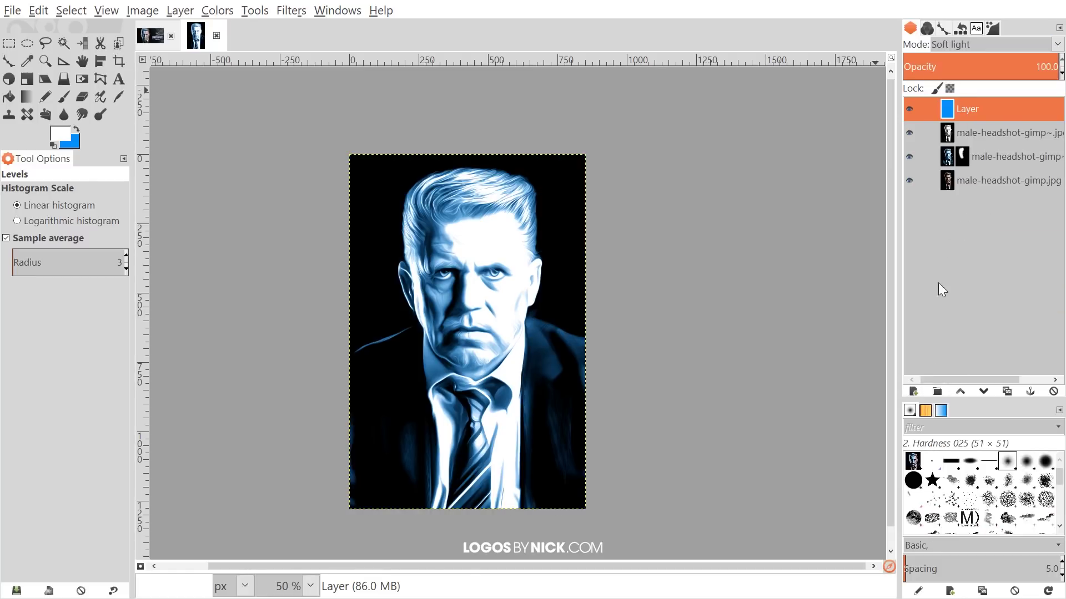
{"action": "right_click", "coordinate": [971, 115]}
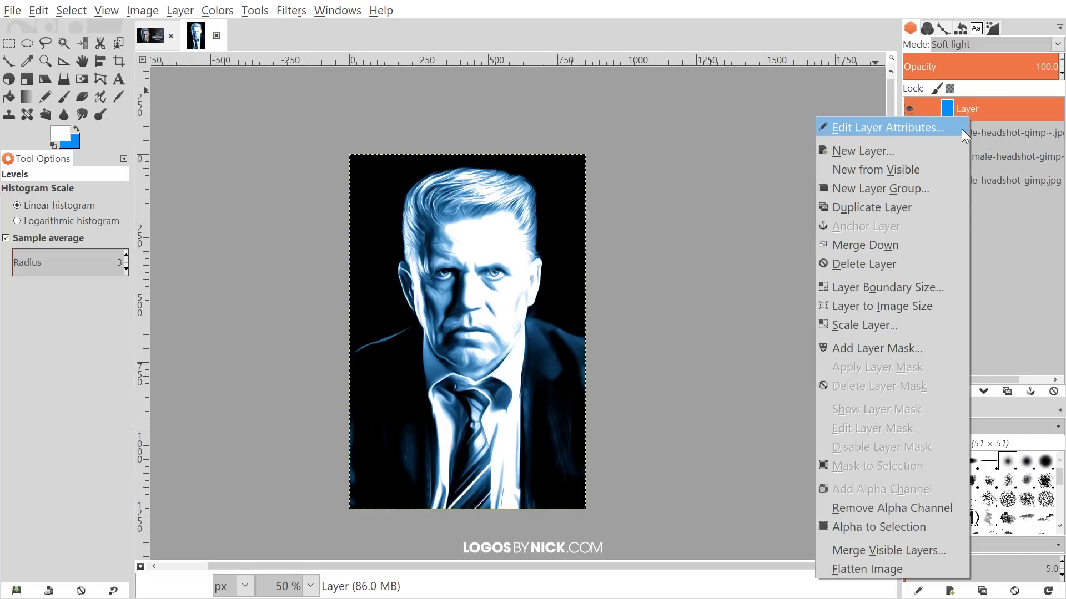
{"action": "left_click", "coordinate": [878, 245]}
{"action": "left_click", "coordinate": [1038, 472]}
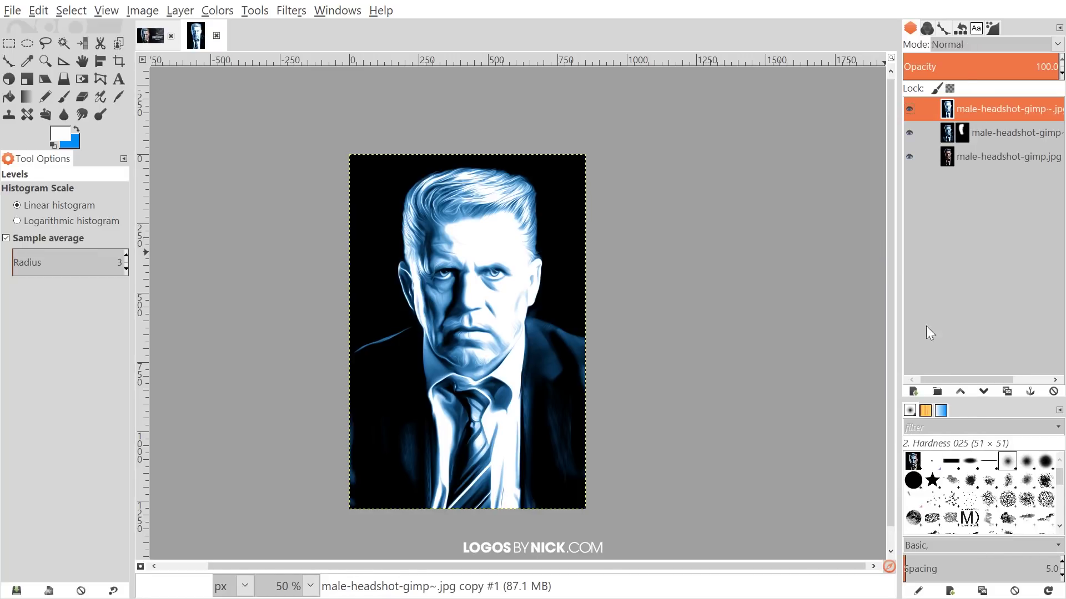
- Add a black (full transparency) layer mask to the blue-tinted smoothed layer at the top of the stack
{"action": "left_click_drag", "start_coordinate": [633, 213], "coordinate": [642, 205]}
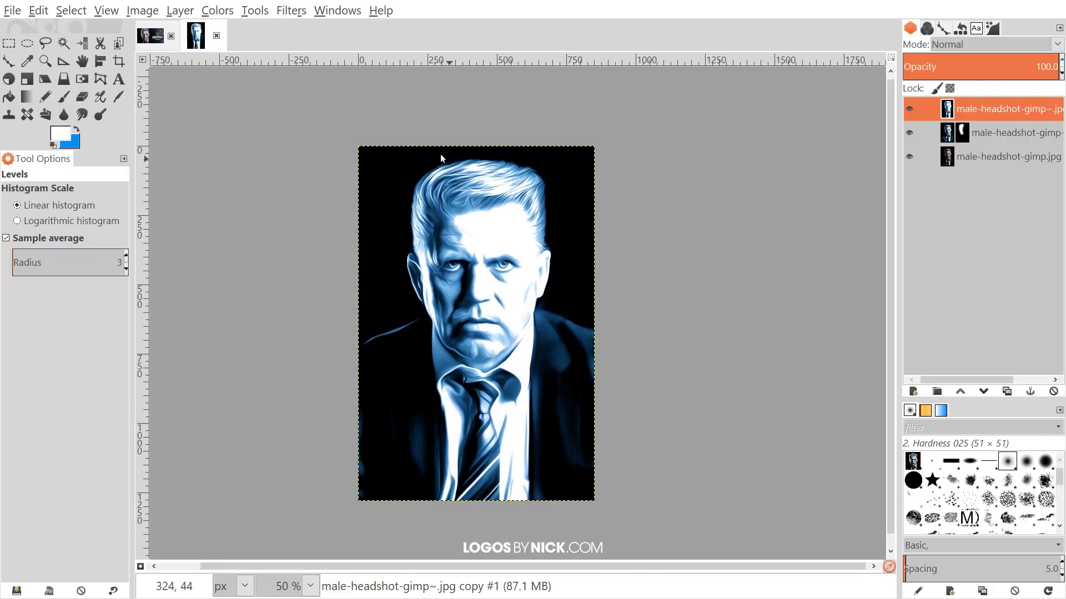
{"action": "right_click", "coordinate": [980, 108]}
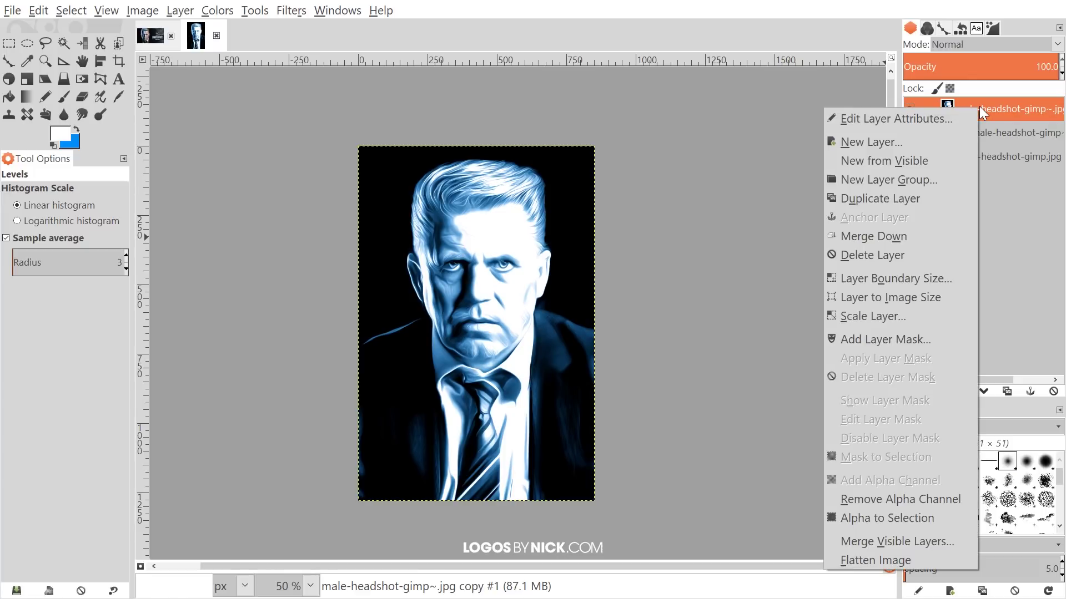
{"action": "left_click", "coordinate": [887, 342]}
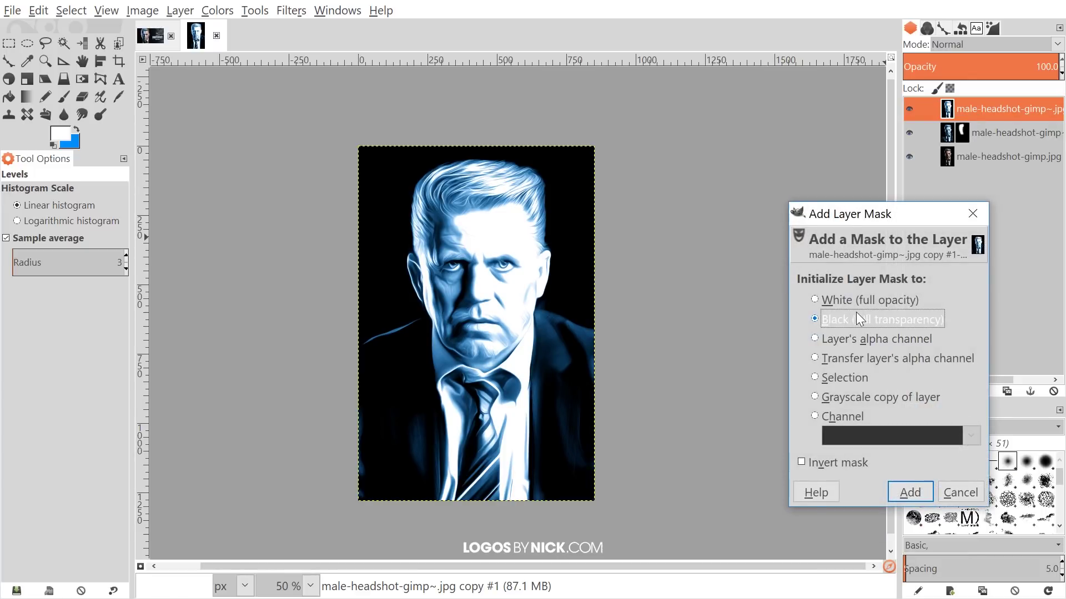
{"action": "left_click", "coordinate": [904, 492]}
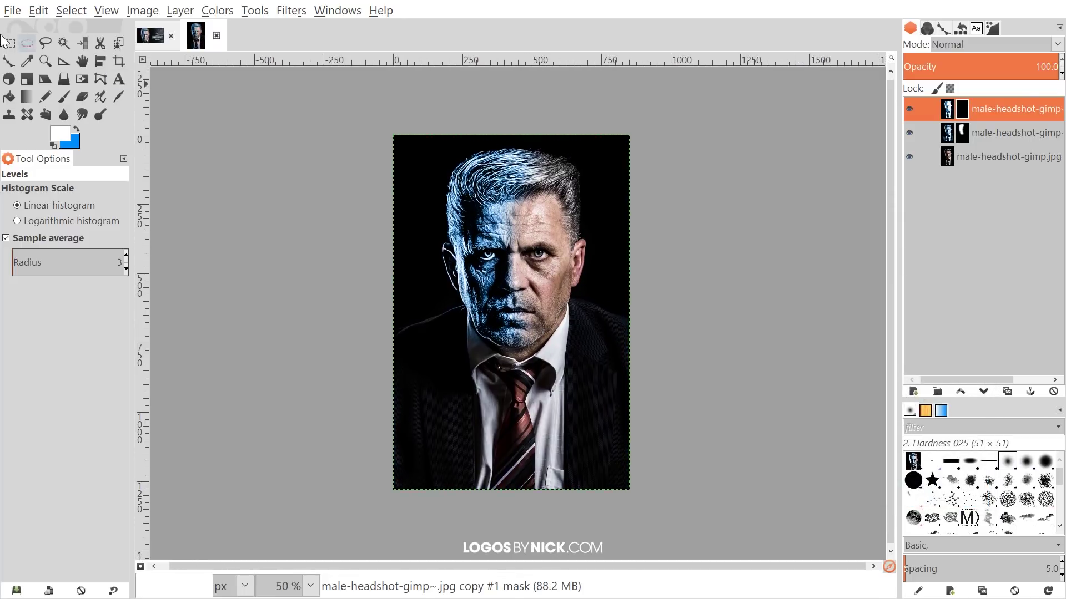
- Paint white on the top layer's mask with a 177.91 brush along the left side of the face and hair to reveal the smooth effect
{"action": "left_click", "coordinate": [64, 97]}
{"action": "scroll", "coordinate": [496, 288], "scroll_direction": "up", "scroll_amount": 2}
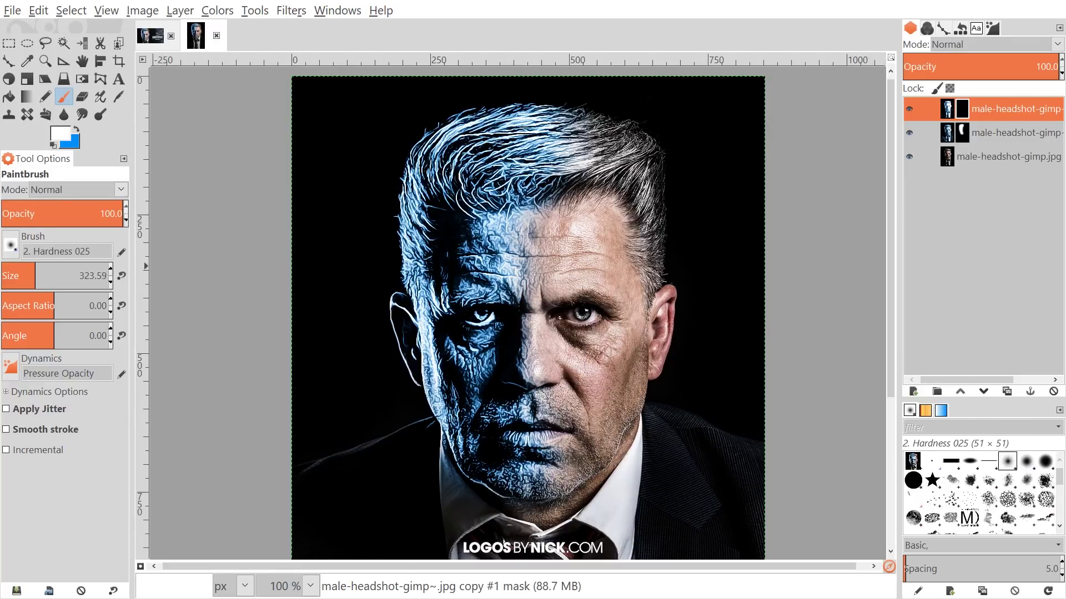
{"action": "left_click_drag", "start_coordinate": [23, 275], "coordinate": [19, 275]}
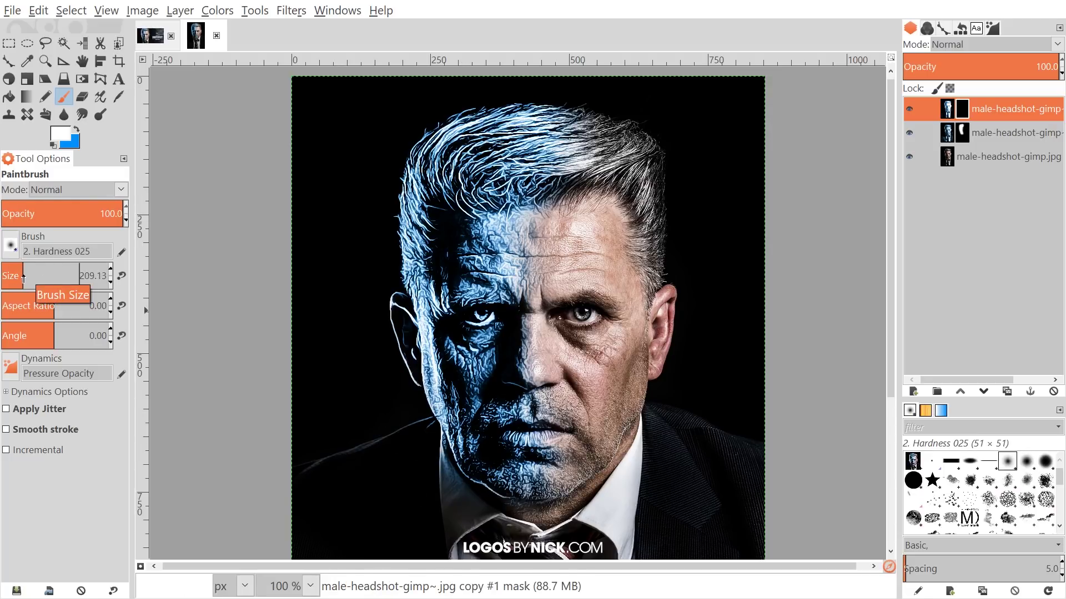
{"action": "left_click_drag", "start_coordinate": [21, 280], "coordinate": [19, 279]}
{"action": "mouse_move", "coordinate": [438, 100]}
{"action": "left_mouse_down"}
{"action": "mouse_move", "coordinate": [495, 143]}
{"action": "mouse_move", "coordinate": [458, 149]}
{"action": "mouse_move", "coordinate": [430, 186]}
{"action": "mouse_move", "coordinate": [420, 179]}
{"action": "mouse_move", "coordinate": [416, 210]}
{"action": "mouse_move", "coordinate": [418, 348]}
{"action": "mouse_move", "coordinate": [465, 452]}
{"action": "left_mouse_up"}
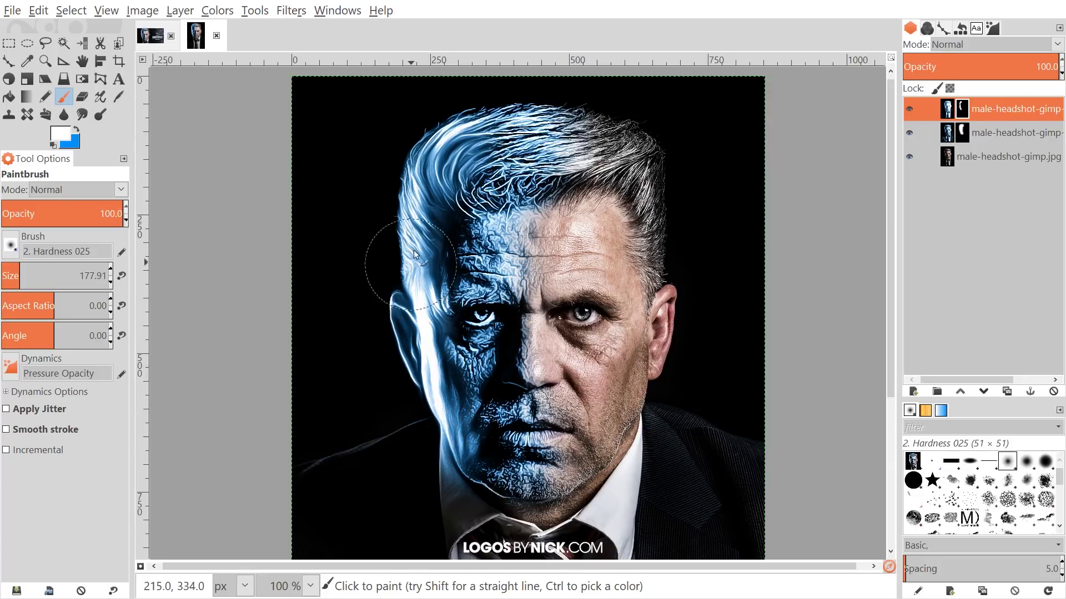
{"action": "mouse_move", "coordinate": [469, 323]}
{"action": "left_mouse_down"}
{"action": "mouse_move", "coordinate": [458, 304]}
{"action": "mouse_move", "coordinate": [480, 302]}
{"action": "mouse_move", "coordinate": [484, 477]}
{"action": "mouse_move", "coordinate": [484, 427]}
{"action": "left_mouse_up"}
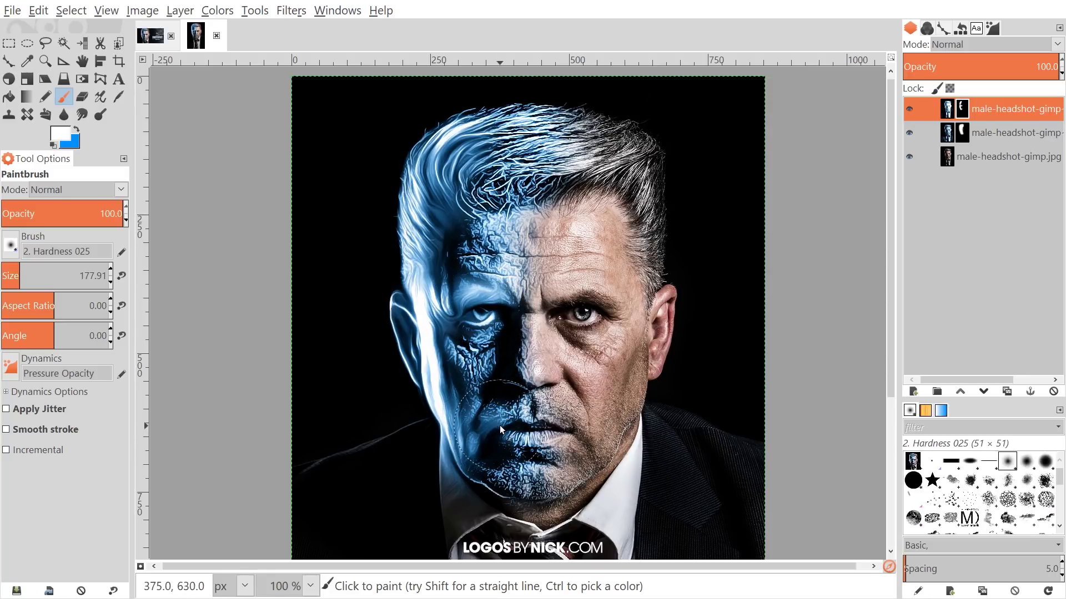
{"action": "scroll", "coordinate": [650, 411], "scroll_direction": "down", "scroll_amount": 2}
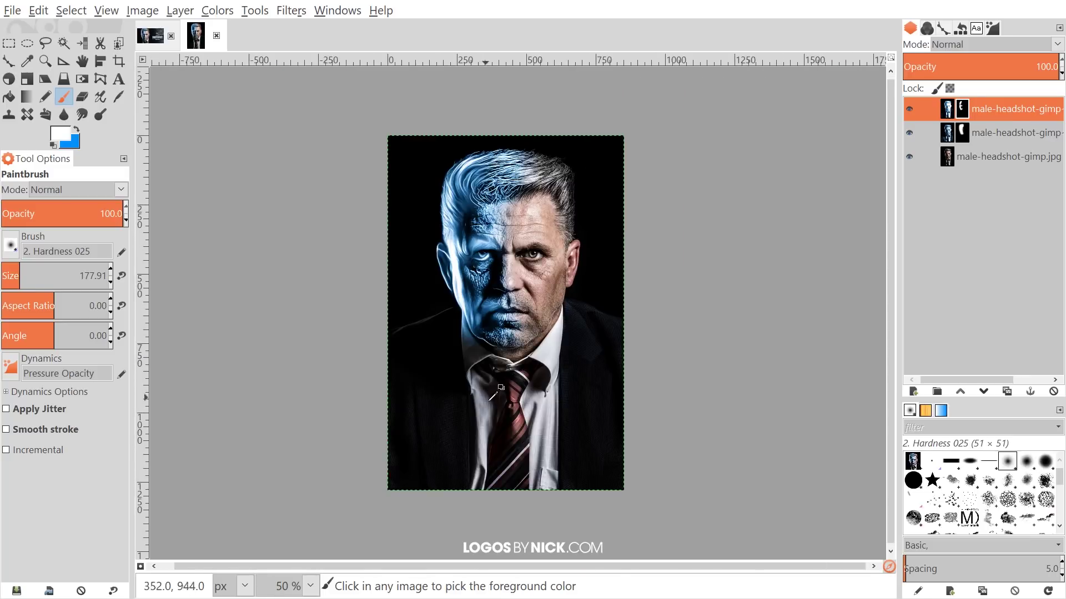
{"action": "scroll", "coordinate": [502, 324], "scroll_direction": "up", "scroll_amount": 2}
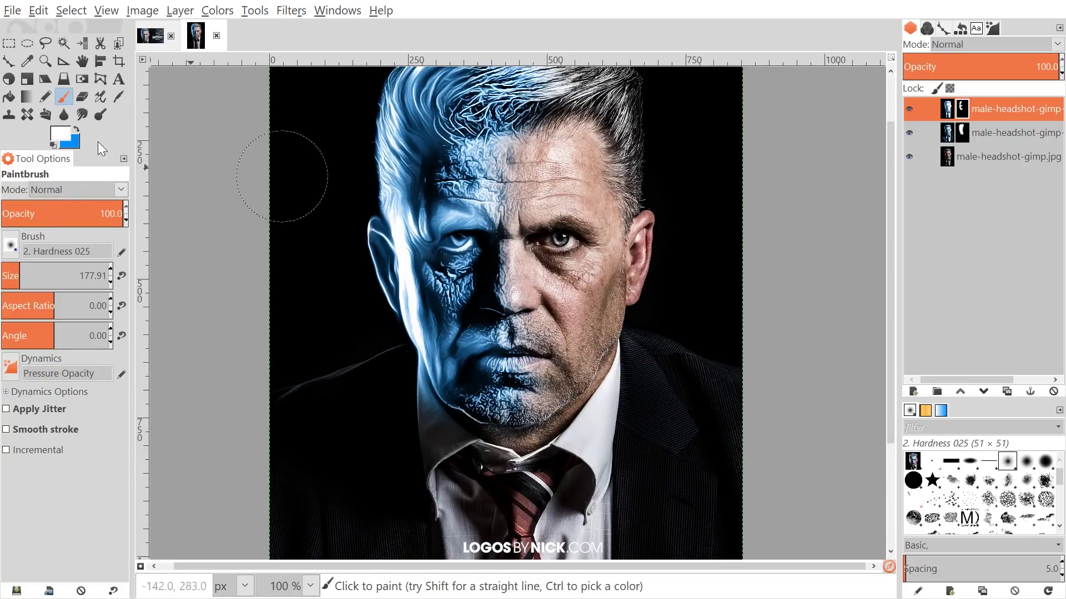
- Make black the foreground color and paint it on the top mask over the inner forehead, eye, cheek and mouth to restore the rough texture
{"action": "left_click", "coordinate": [76, 143]}
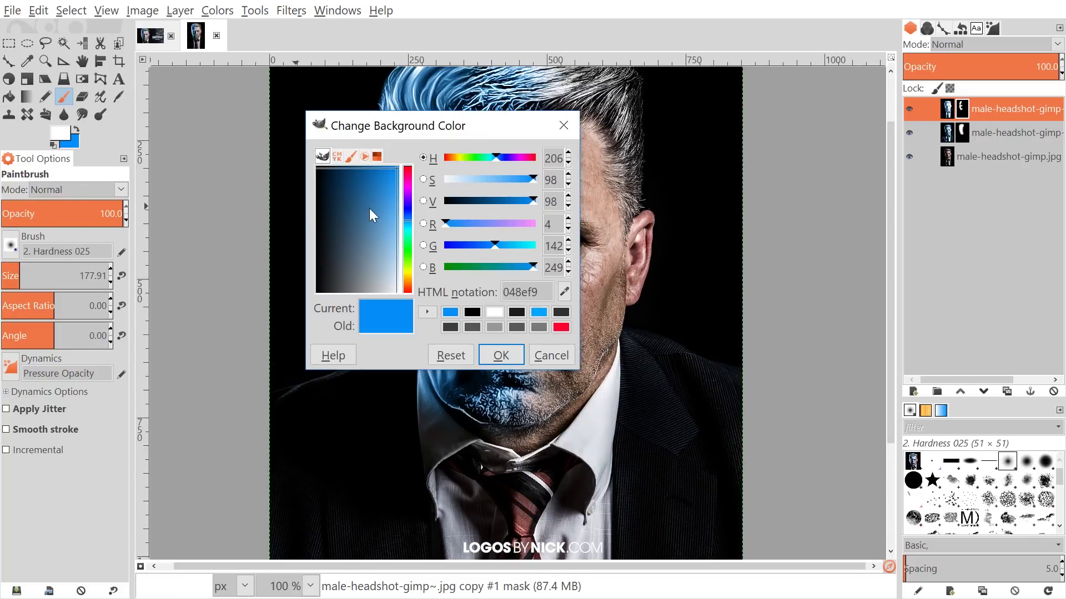
{"action": "left_click_drag", "start_coordinate": [370, 209], "coordinate": [306, 159]}
{"action": "left_click", "coordinate": [501, 356]}
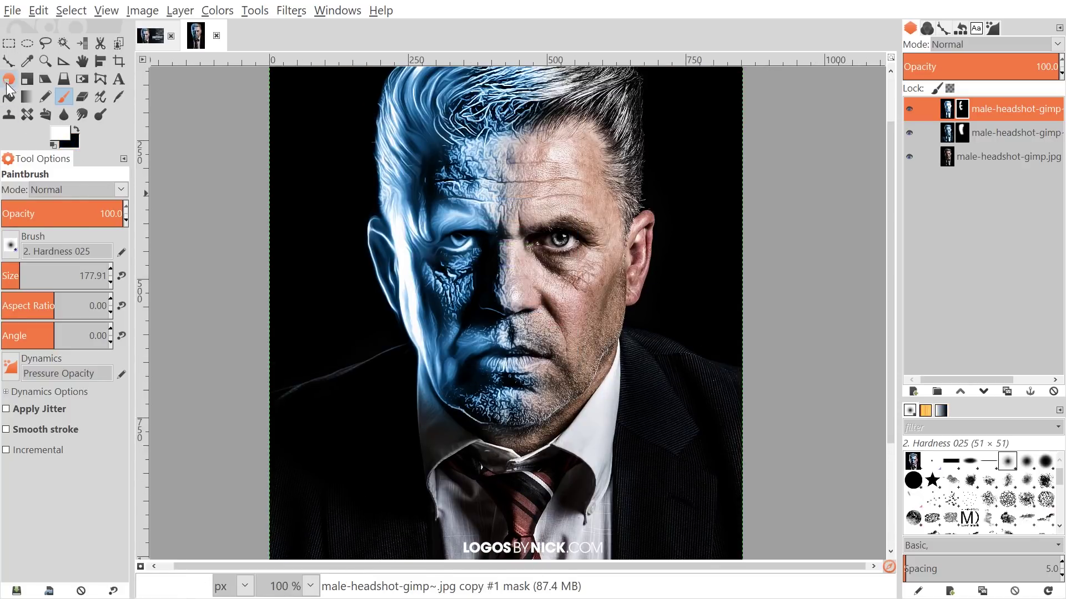
{"action": "left_click", "coordinate": [76, 128]}
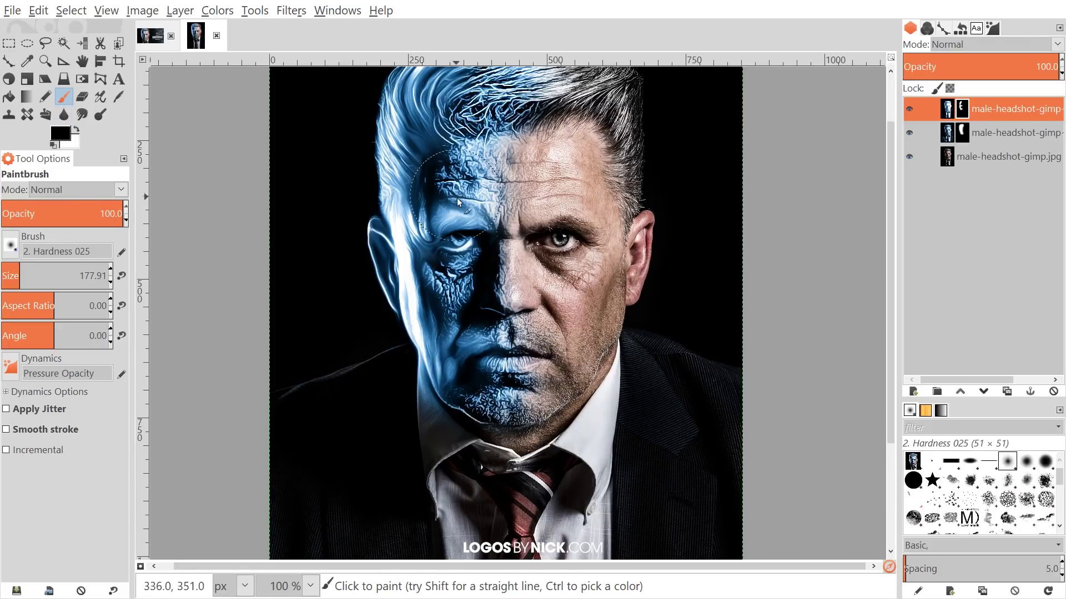
{"action": "left_click_drag", "start_coordinate": [479, 222], "coordinate": [465, 217]}
{"action": "left_click_drag", "start_coordinate": [493, 360], "coordinate": [480, 359]}
{"action": "scroll", "coordinate": [527, 405], "scroll_direction": "left", "scroll_amount": 2}
{"action": "scroll", "coordinate": [528, 406], "scroll_direction": "down", "scroll_amount": 1}
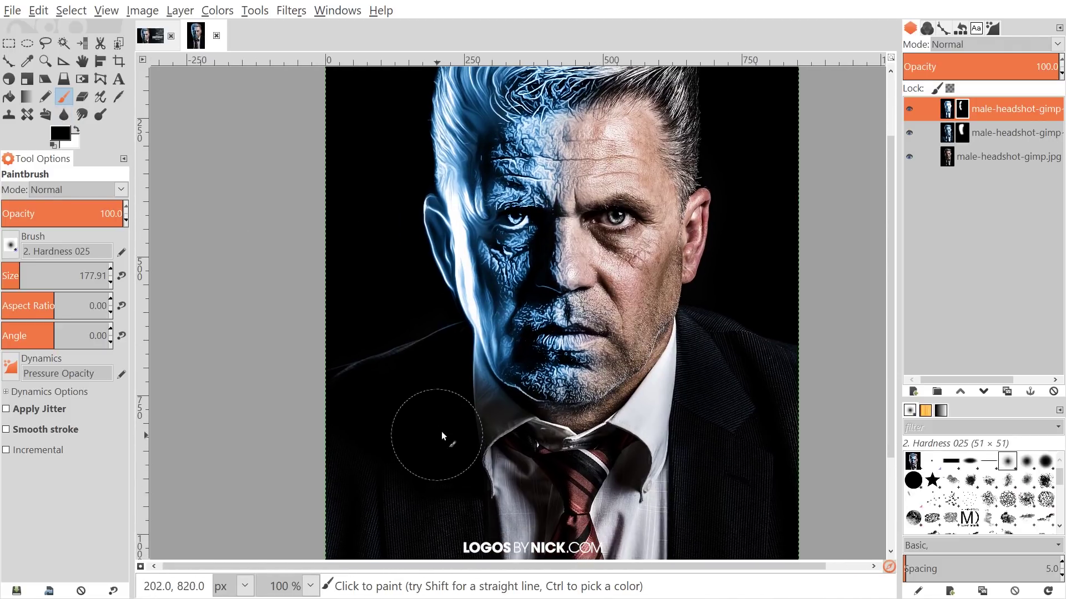
- Paint black on both layer masks around the left shoulder and collar to clean up the effect outside the face
{"action": "mouse_move", "coordinate": [453, 395]}
{"action": "left_mouse_down"}
{"action": "mouse_move", "coordinate": [442, 349]}
{"action": "mouse_move", "coordinate": [479, 427]}
{"action": "mouse_move", "coordinate": [440, 349]}
{"action": "left_mouse_up"}
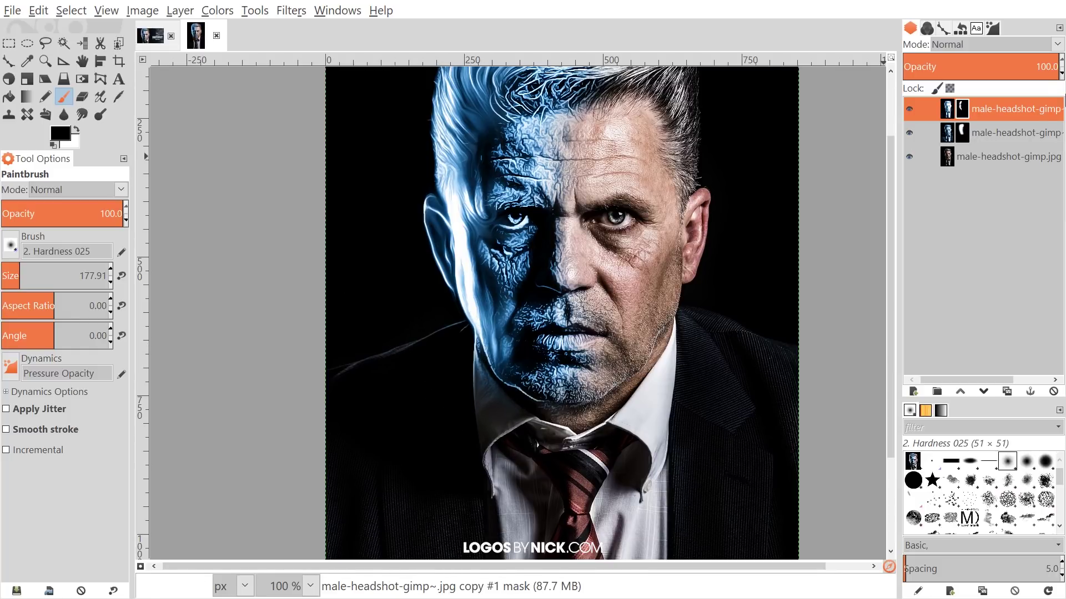
{"action": "left_click", "coordinate": [964, 134]}
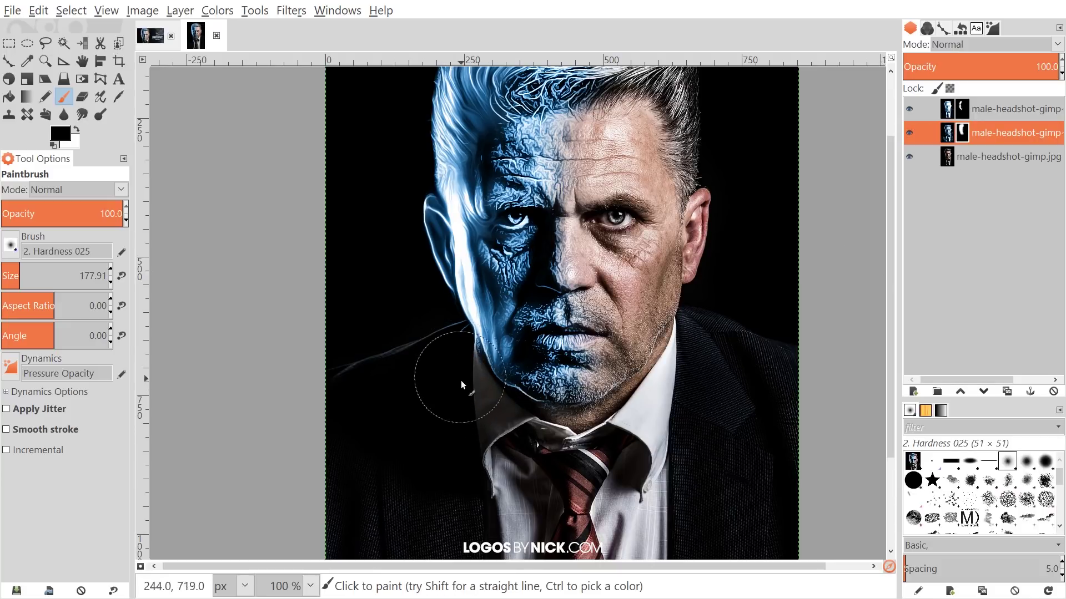
{"action": "mouse_move", "coordinate": [508, 437]}
{"action": "left_mouse_down"}
{"action": "mouse_move", "coordinate": [538, 453]}
{"action": "mouse_move", "coordinate": [508, 445]}
{"action": "left_mouse_up"}
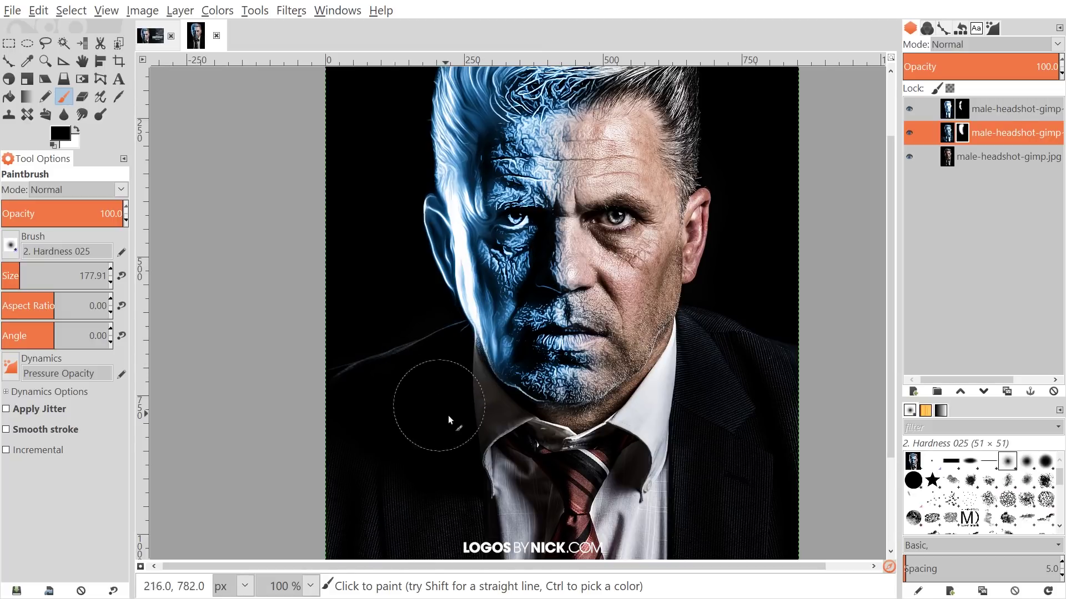
{"action": "left_click", "coordinate": [968, 107]}
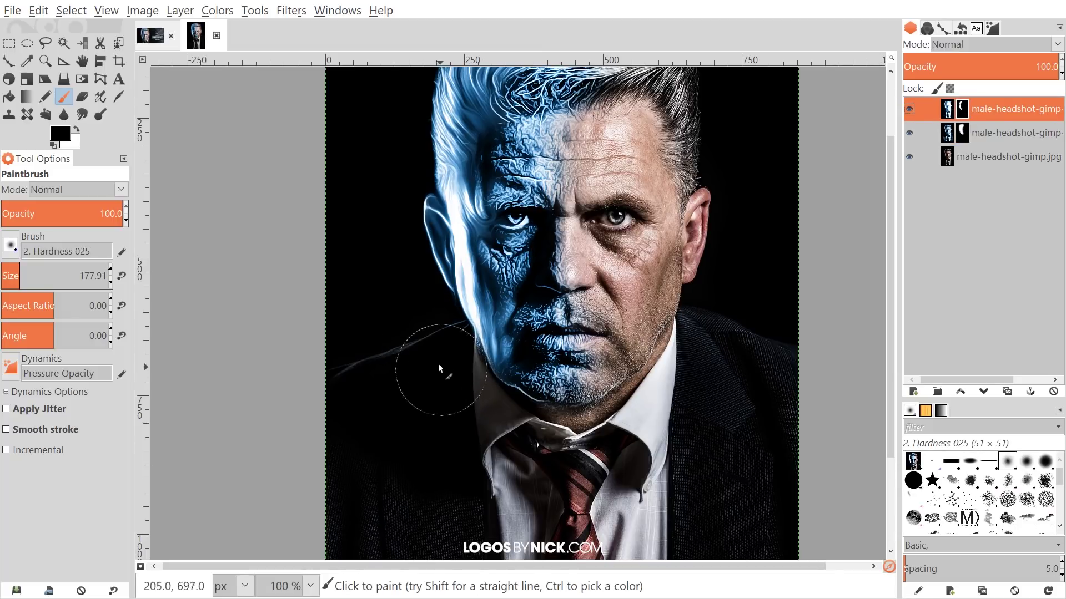
- Sharpen the image content of the topmost masked smooth layer with Sharpness set to 60
{"action": "scroll", "coordinate": [418, 367], "scroll_direction": "down", "scroll_amount": 4}
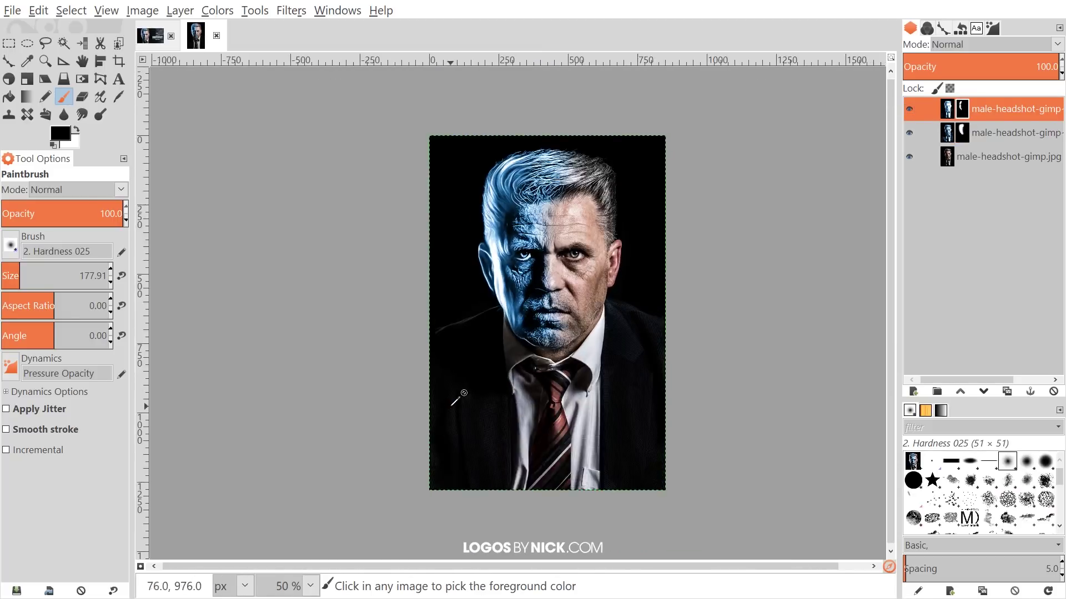
{"action": "scroll", "coordinate": [513, 366], "scroll_direction": "up", "scroll_amount": 2}
{"action": "scroll", "coordinate": [509, 355], "scroll_direction": "up", "scroll_amount": 1}
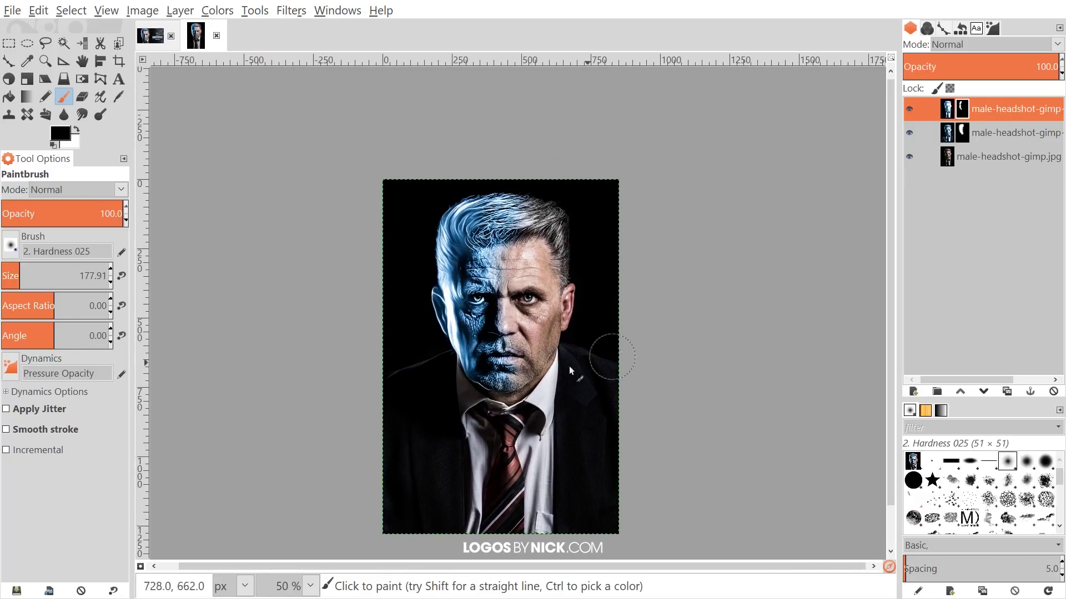
{"action": "scroll", "coordinate": [568, 365], "scroll_direction": "down", "scroll_amount": 2}
{"action": "left_click", "coordinate": [948, 111]}
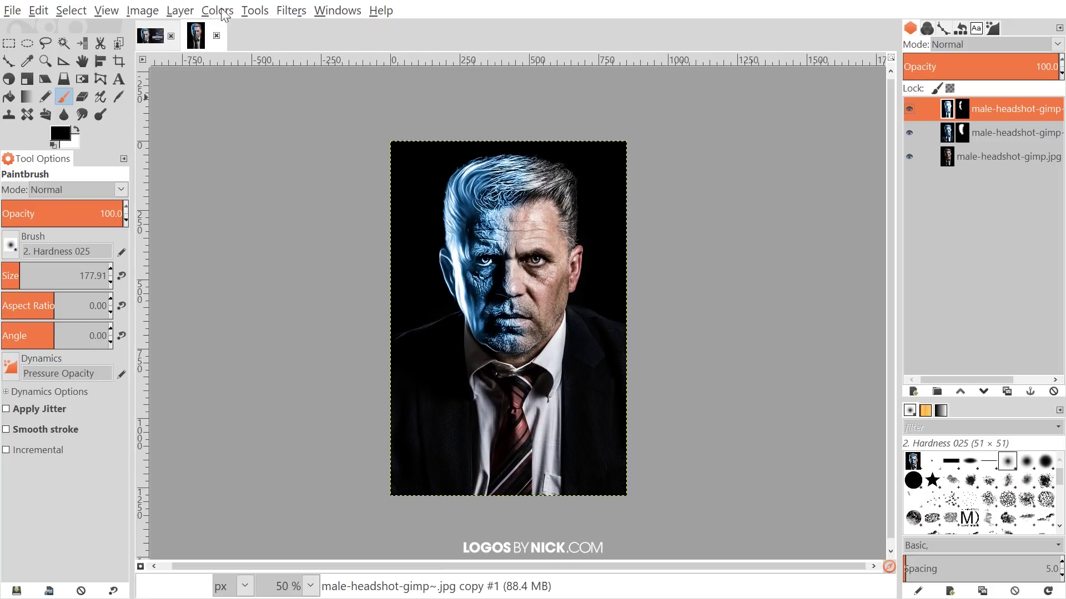
{"action": "left_click", "coordinate": [290, 11]}
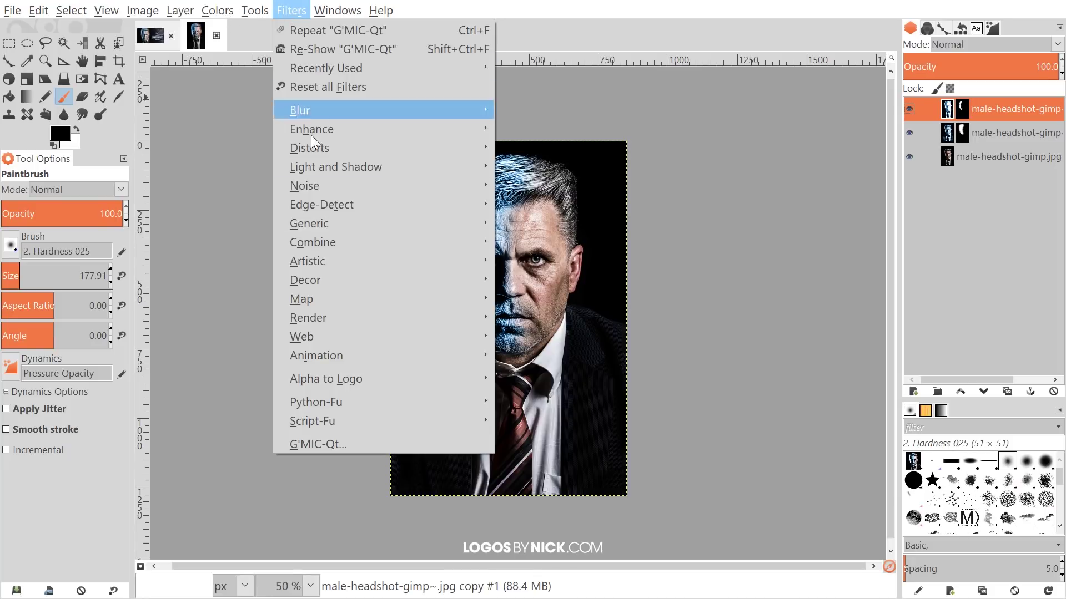
{"action": "mouse_move", "coordinate": [355, 138]}
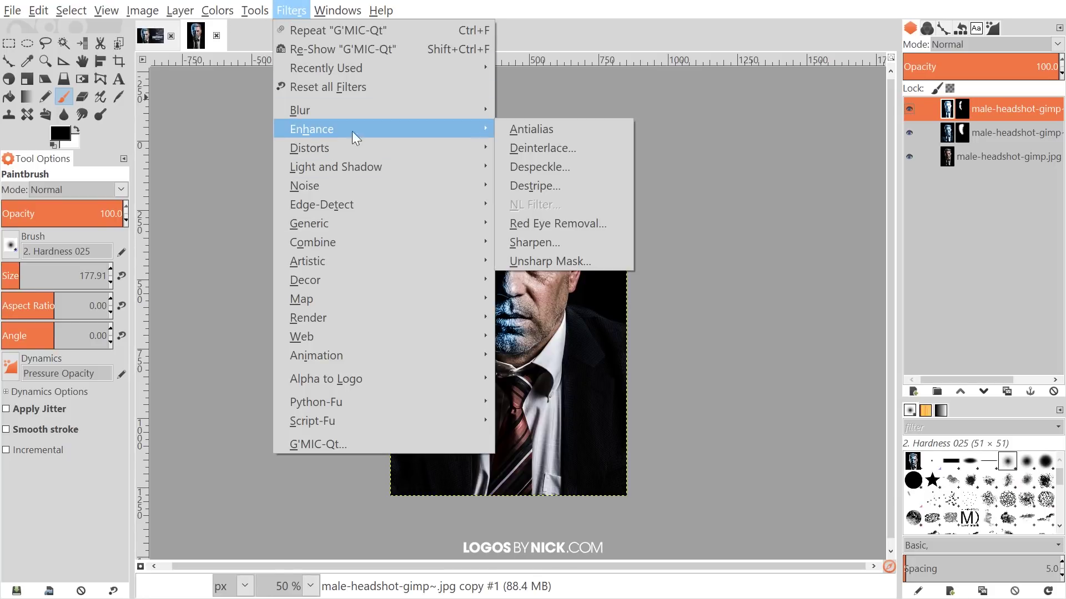
{"action": "left_click", "coordinate": [542, 239]}
{"action": "left_click_drag", "start_coordinate": [554, 204], "coordinate": [686, 153]}
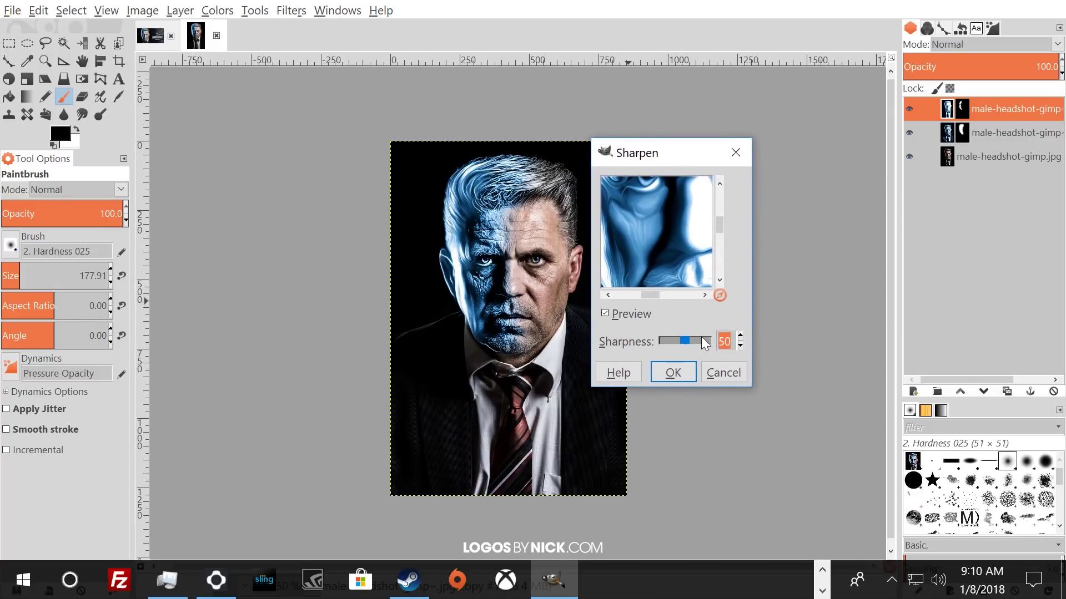
{"action": "left_click", "coordinate": [605, 314]}
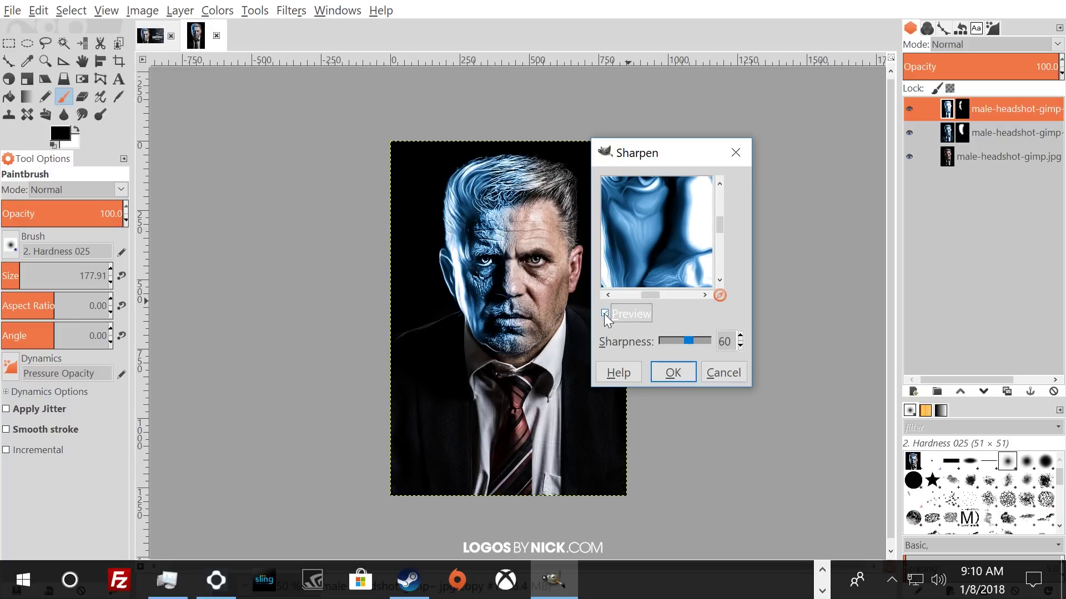
{"action": "left_click_drag", "start_coordinate": [650, 294], "coordinate": [643, 295]}
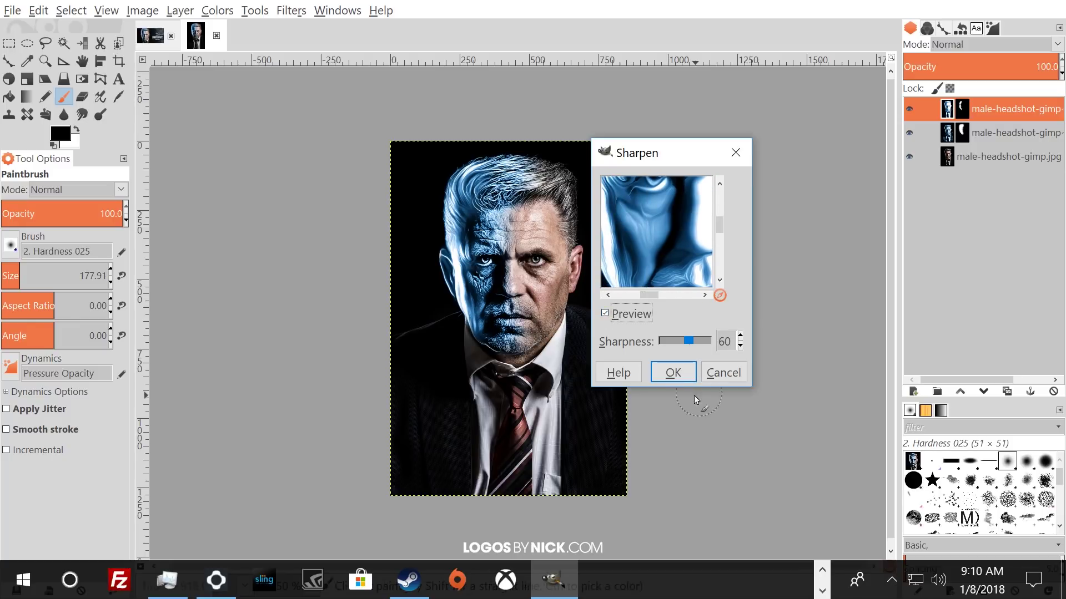
{"action": "left_click", "coordinate": [673, 372]}
{"action": "scroll", "coordinate": [489, 345], "scroll_direction": "up", "scroll_amount": 3}
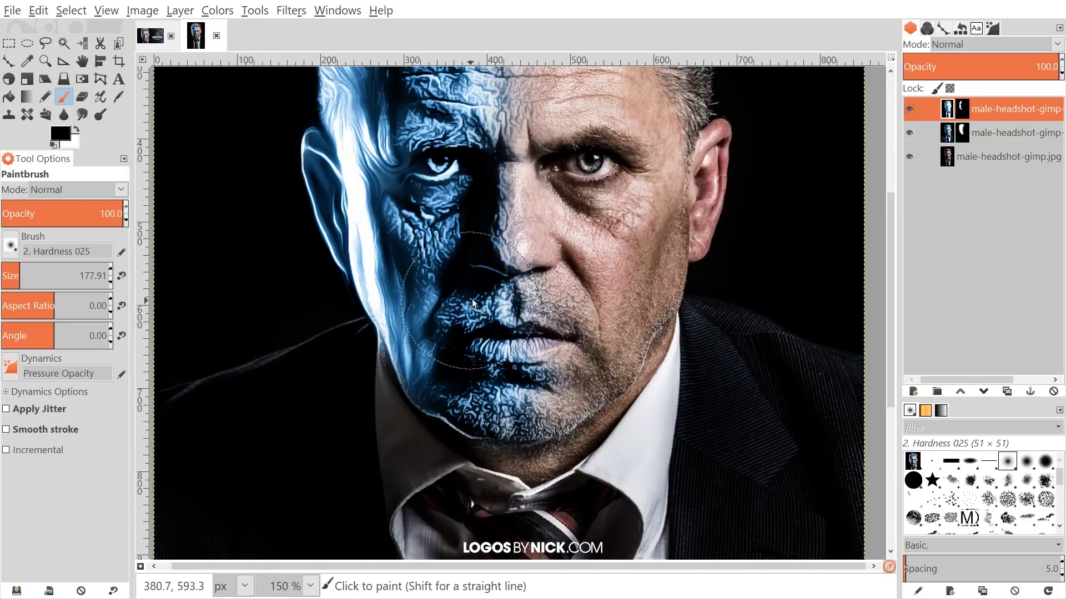
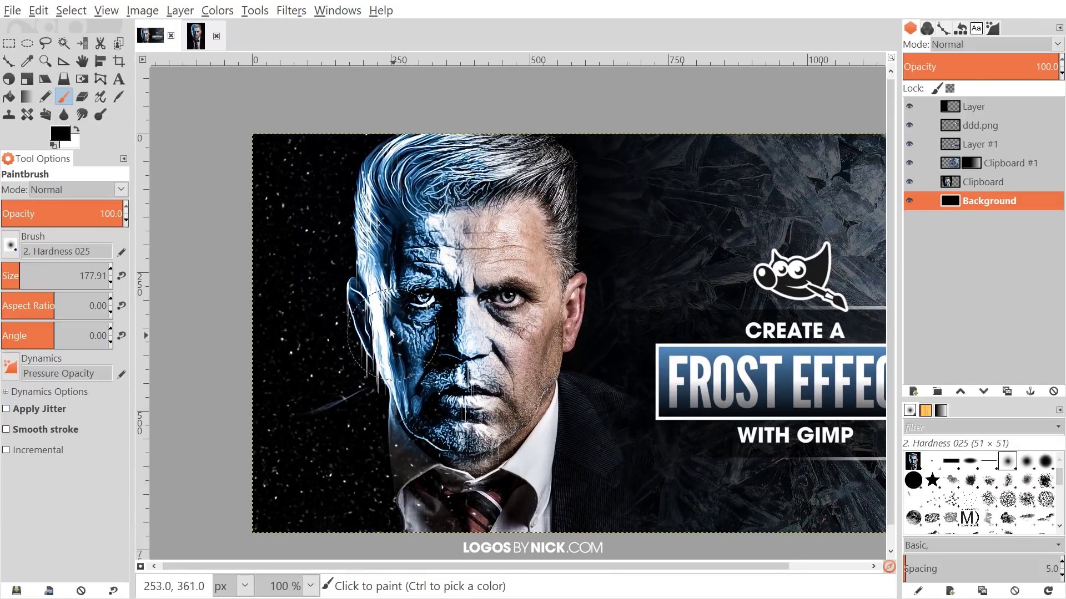
- Return to the headshot image, duplicate the original male-headshot-gimp.jpg layer and move the copy to the top of the stack
{"action": "key", "text": "space"}
{"action": "left_click", "coordinate": [196, 36]}
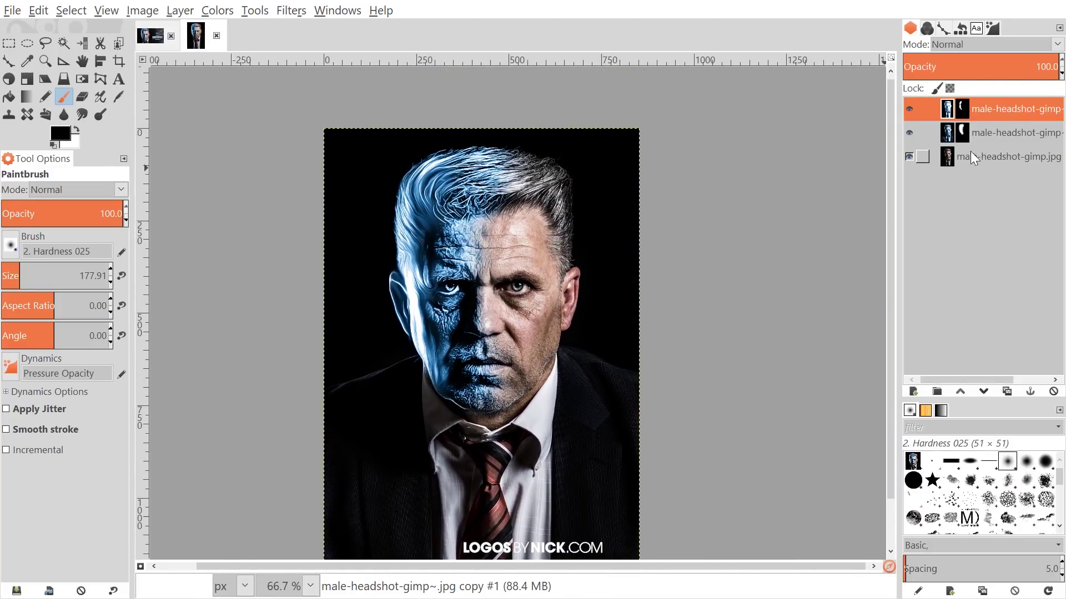
{"action": "left_click", "coordinate": [971, 152]}
{"action": "left_click", "coordinate": [1006, 391]}
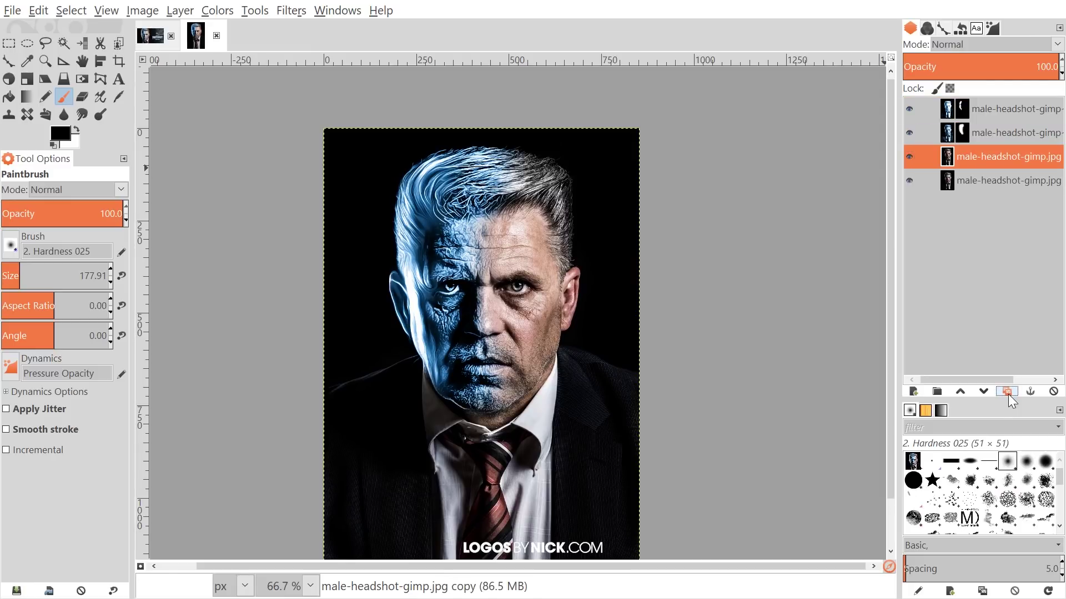
{"action": "left_click_drag", "start_coordinate": [947, 157], "coordinate": [949, 105]}
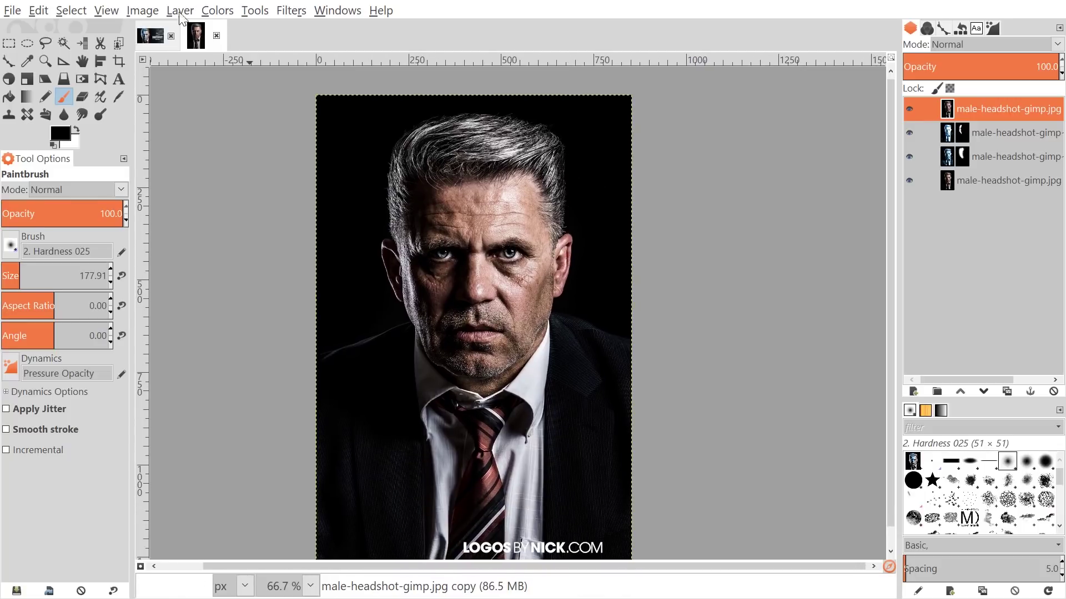
- Desaturate the top headshot copy based on Lightness and open the G'MIC-Qt filters for it
{"action": "left_click", "coordinate": [208, 14]}
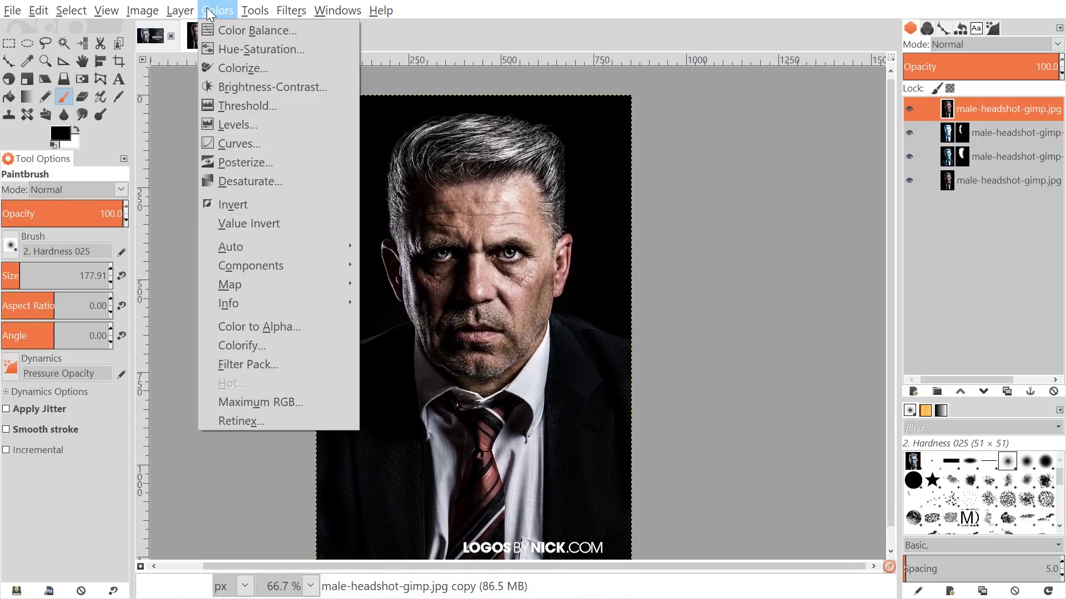
{"action": "left_click", "coordinate": [238, 182]}
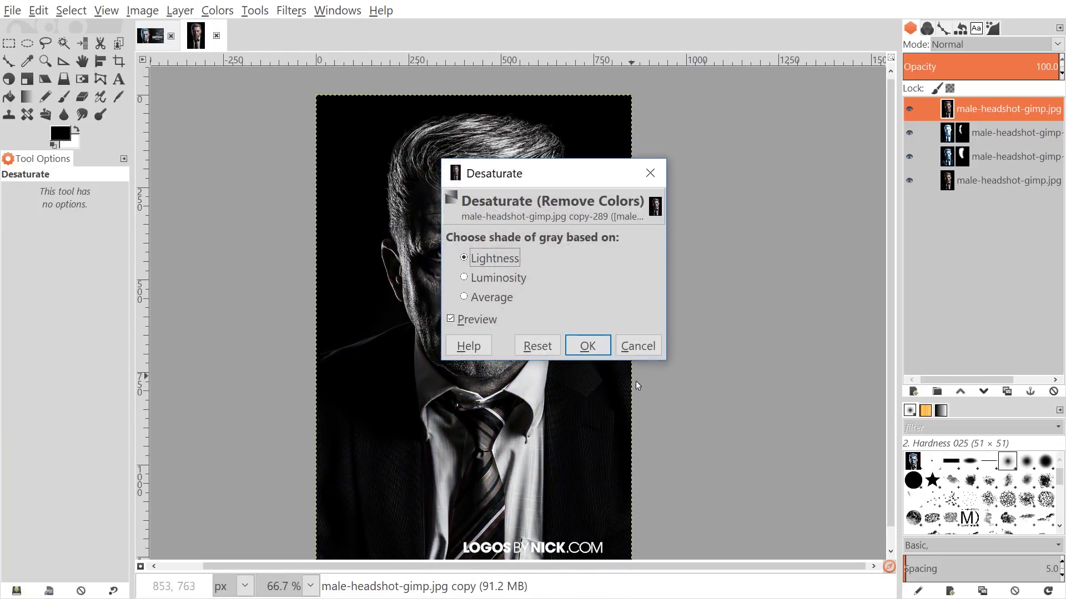
{"action": "left_click", "coordinate": [595, 341]}
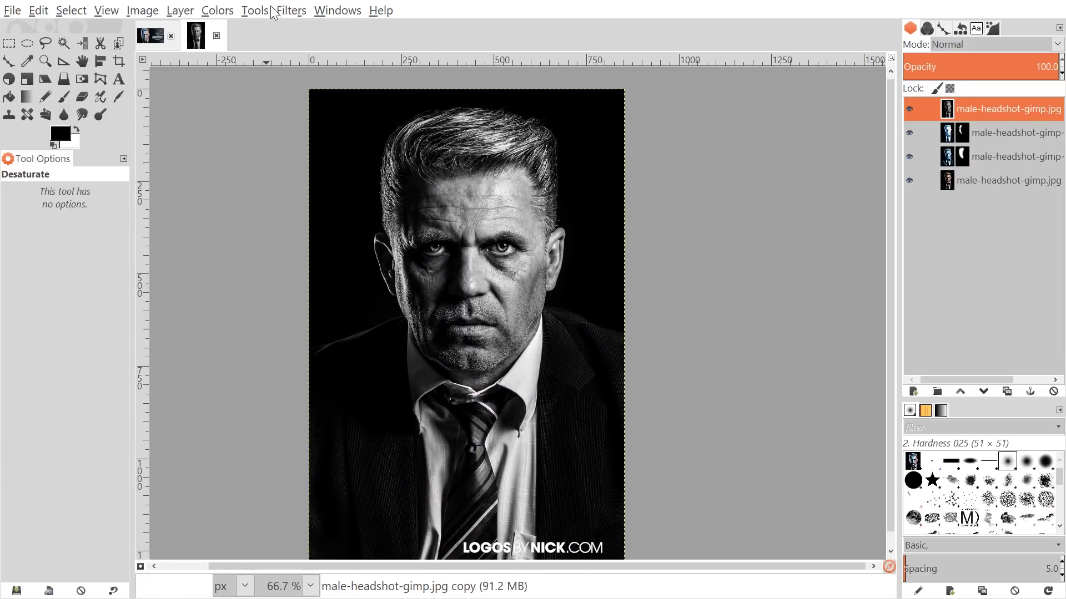
{"action": "left_click", "coordinate": [284, 21]}
{"action": "left_click", "coordinate": [308, 445]}
{"action": "scroll", "coordinate": [661, 185], "scroll_direction": "up", "scroll_amount": 1}
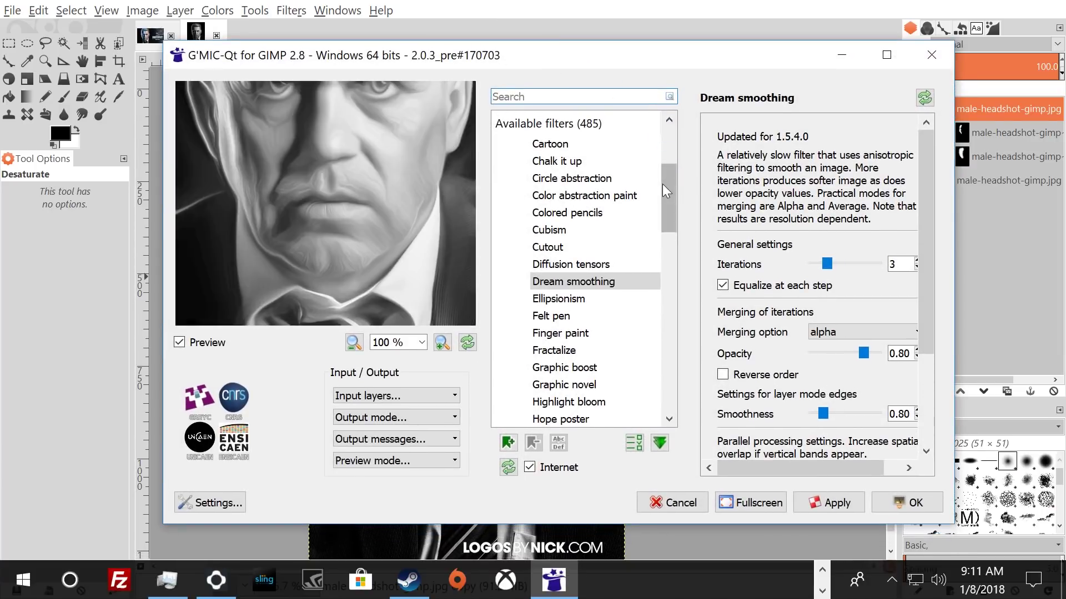
{"action": "left_click_drag", "start_coordinate": [667, 176], "coordinate": [669, 138]}
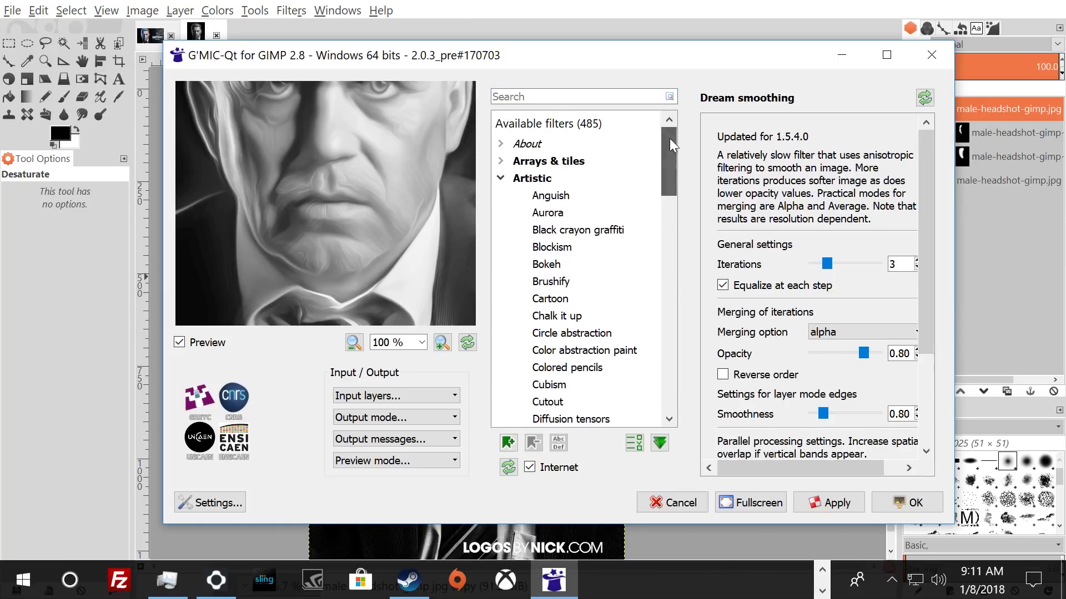
{"action": "left_click", "coordinate": [500, 179]}
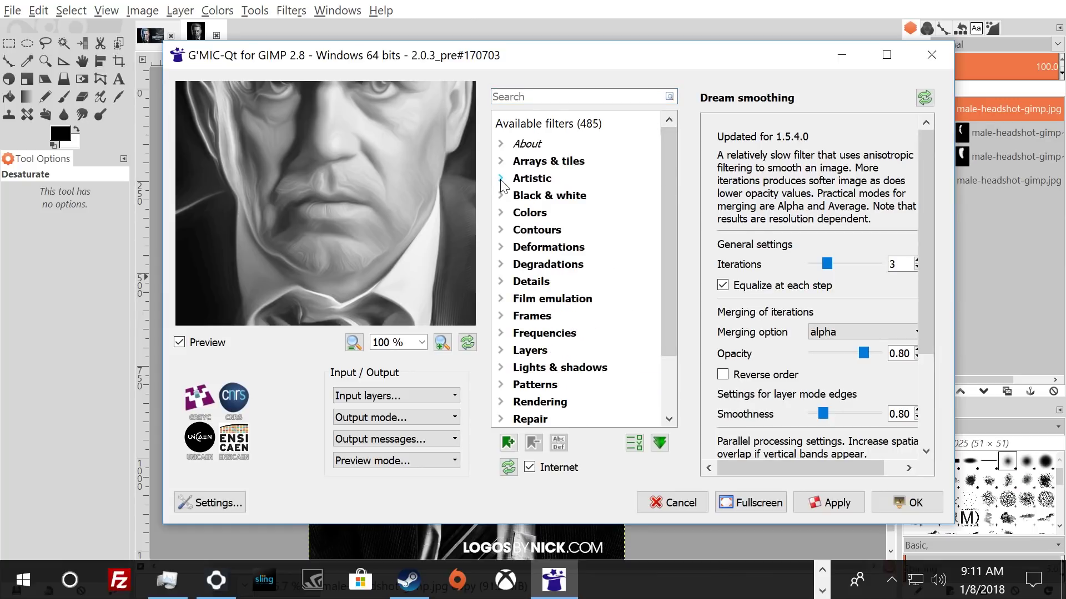
{"action": "left_click", "coordinate": [502, 248]}
{"action": "left_click_drag", "start_coordinate": [671, 181], "coordinate": [664, 290]}
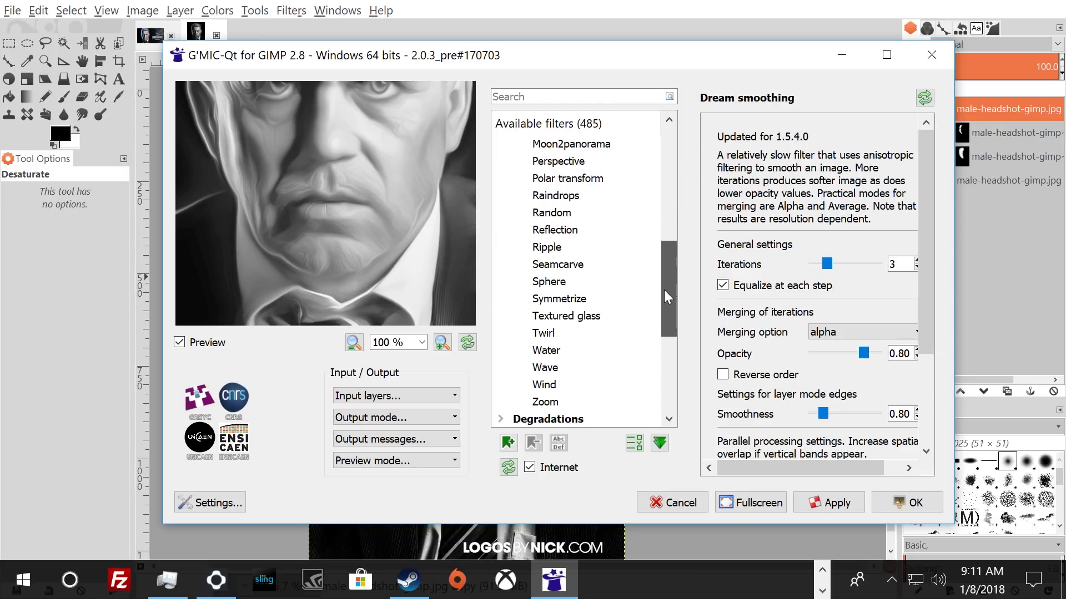
{"action": "left_click", "coordinate": [551, 386]}
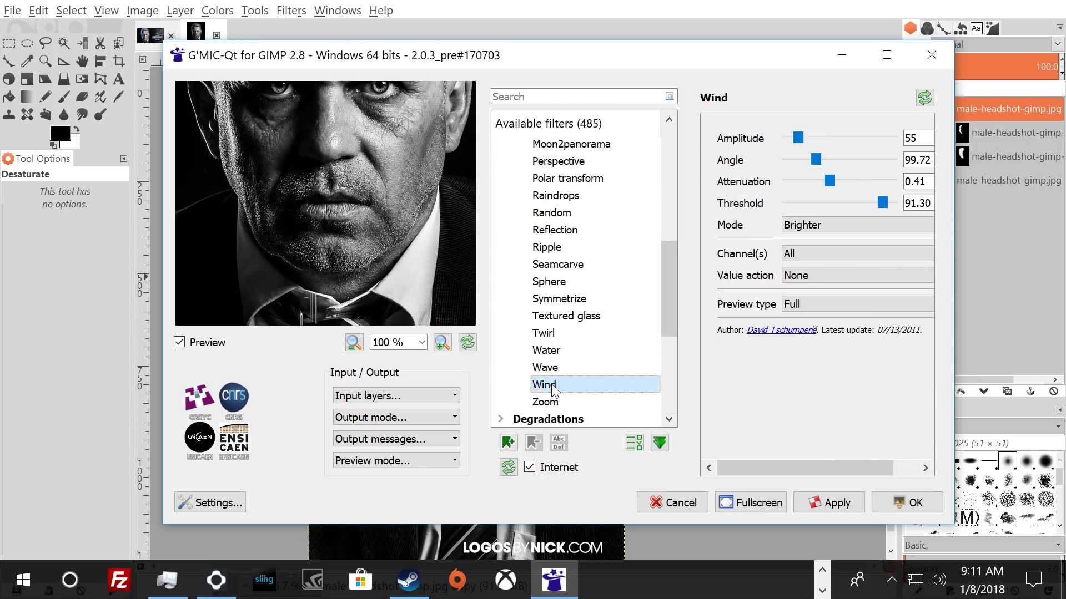
{"action": "left_click_drag", "start_coordinate": [389, 89], "coordinate": [404, 177]}
{"action": "left_click_drag", "start_coordinate": [661, 298], "coordinate": [663, 185]}
{"action": "left_click", "coordinate": [500, 247]}
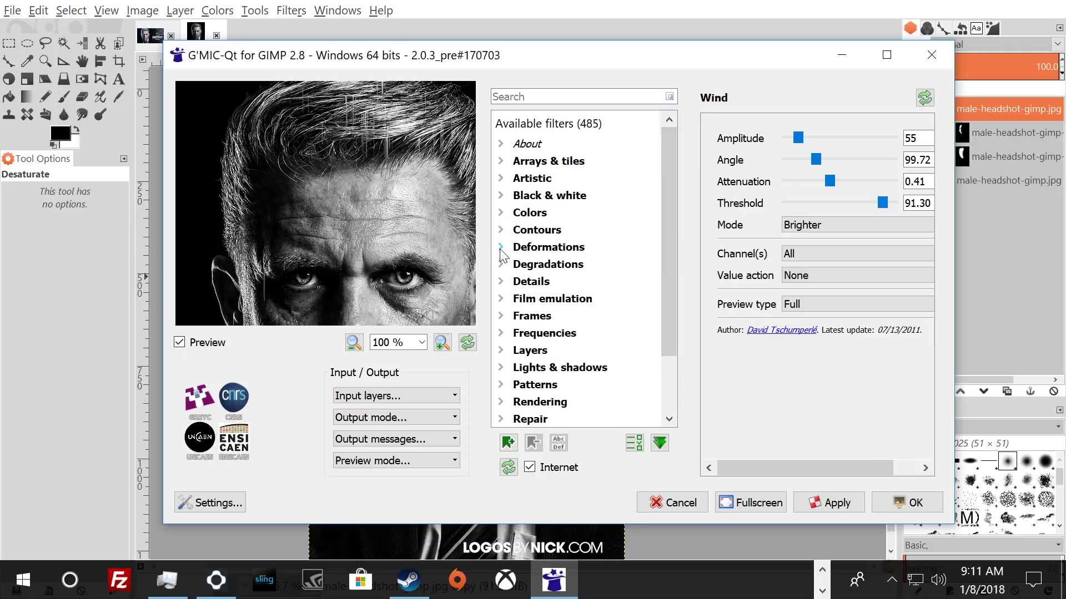
- Apply the Artistic filter Brushify with the Ellipse brush shape to the desaturated top layer
{"action": "left_click", "coordinate": [501, 178]}
{"action": "left_click_drag", "start_coordinate": [671, 147], "coordinate": [671, 161]}
{"action": "left_click", "coordinate": [547, 230]}
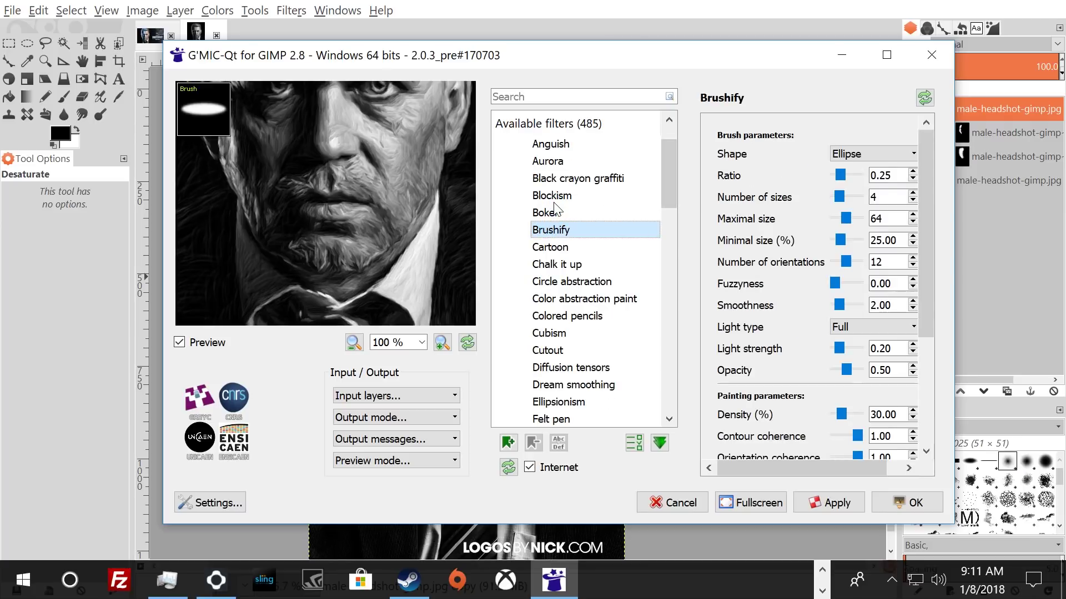
{"action": "left_click_drag", "start_coordinate": [359, 131], "coordinate": [381, 210]}
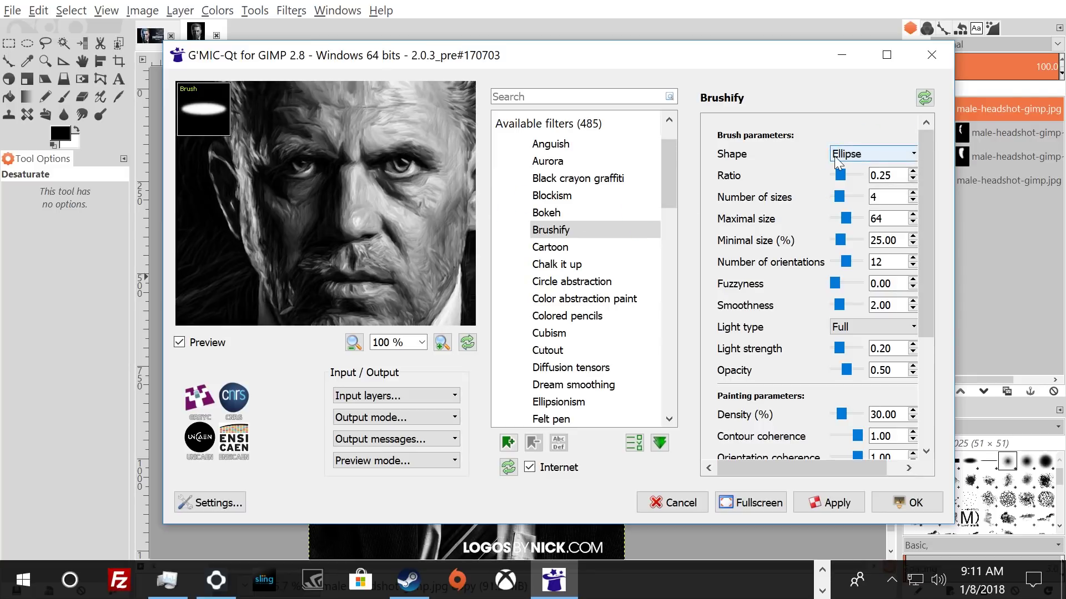
{"action": "left_click", "coordinate": [908, 502]}
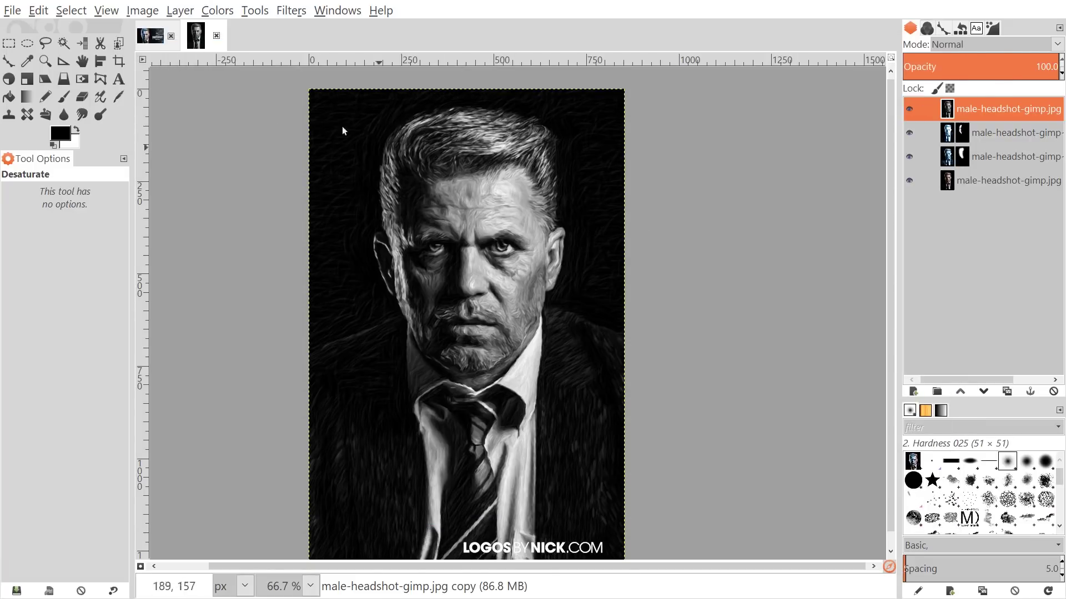
- Adjust the top layer's Levels to input values of 55 black, 0.27 gamma and 115 white for a stark black-and-white image
{"action": "left_click", "coordinate": [224, 11]}
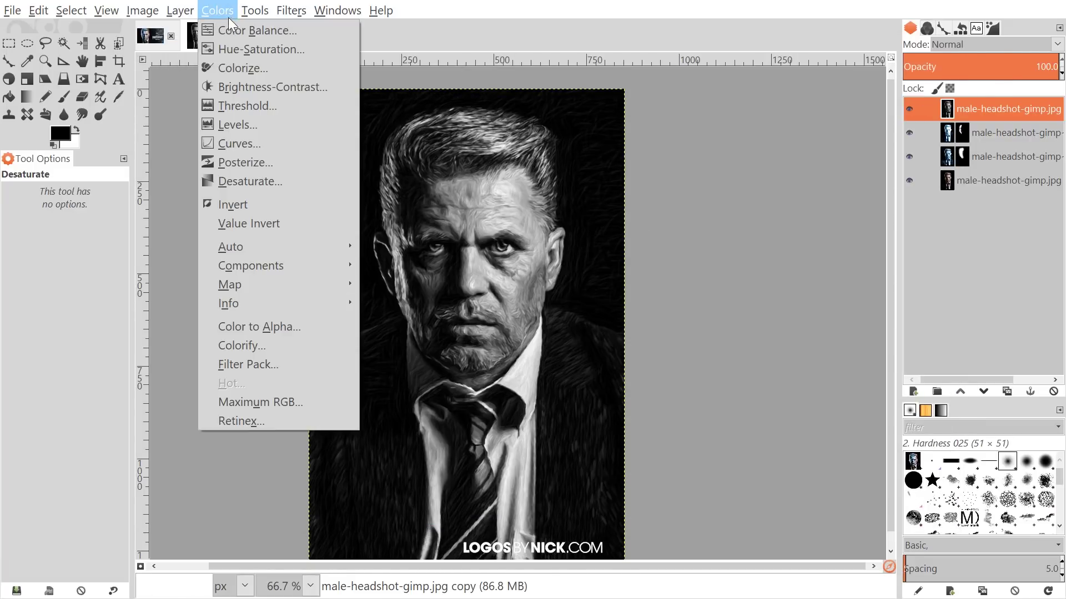
{"action": "left_click", "coordinate": [247, 127]}
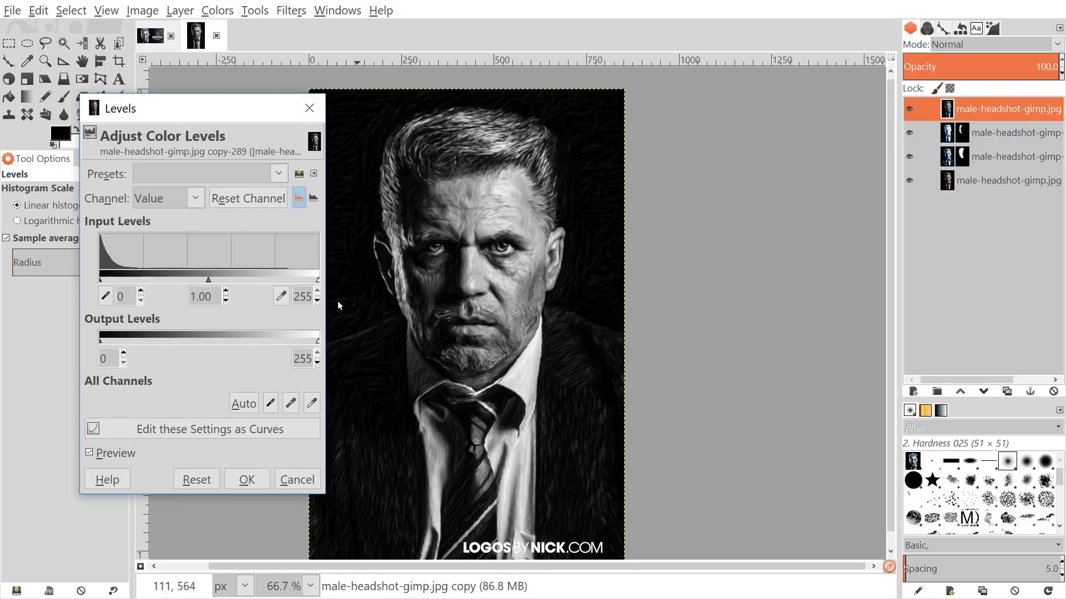
{"action": "left_click_drag", "start_coordinate": [100, 280], "coordinate": [130, 275]}
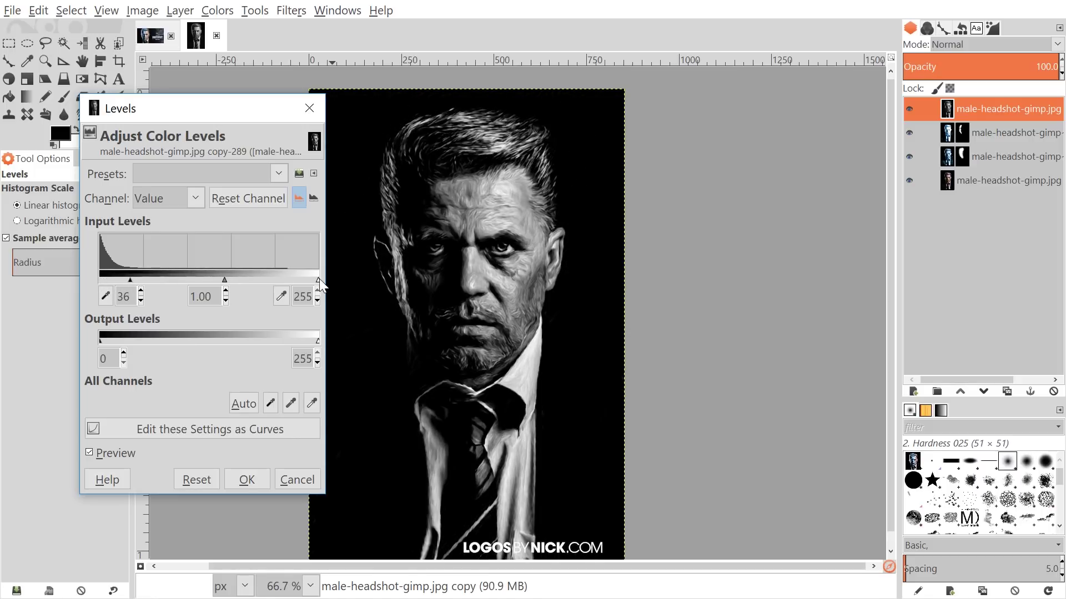
{"action": "left_click_drag", "start_coordinate": [317, 281], "coordinate": [147, 276]}
{"action": "left_click_drag", "start_coordinate": [239, 278], "coordinate": [201, 279]}
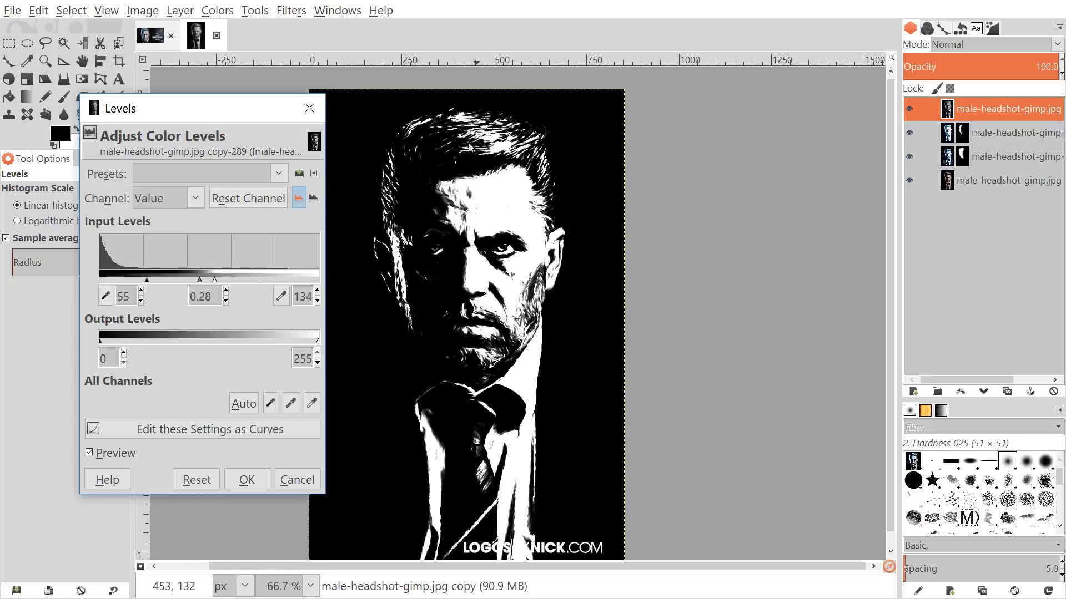
{"action": "mouse_move", "coordinate": [201, 279]}
{"action": "left_mouse_down"}
{"action": "mouse_move", "coordinate": [234, 279]}
{"action": "mouse_move", "coordinate": [182, 277]}
{"action": "mouse_move", "coordinate": [198, 280]}
{"action": "left_mouse_up"}
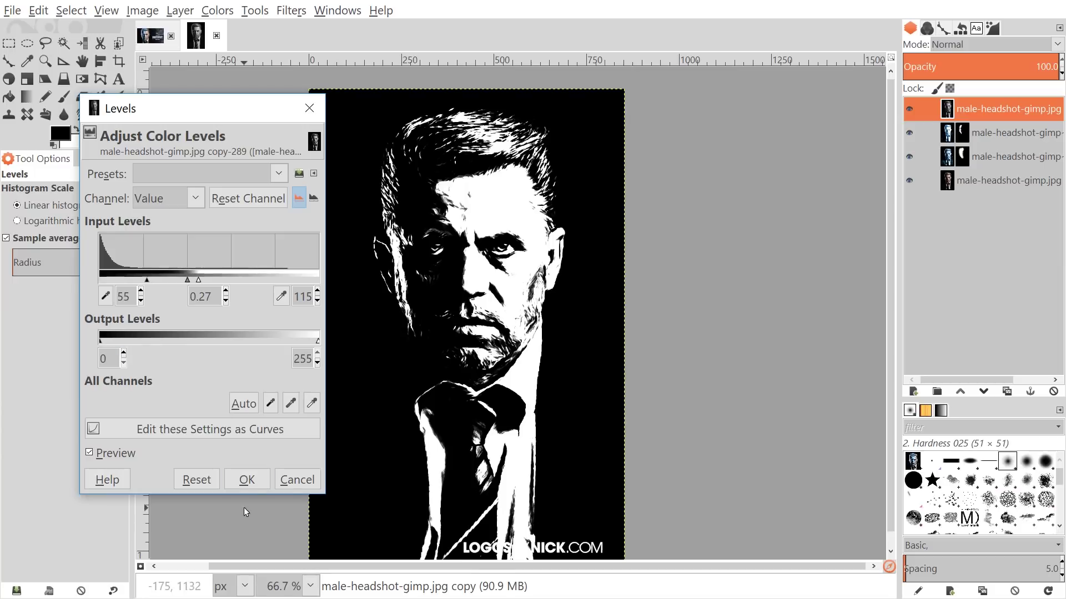
{"action": "left_click", "coordinate": [252, 484]}
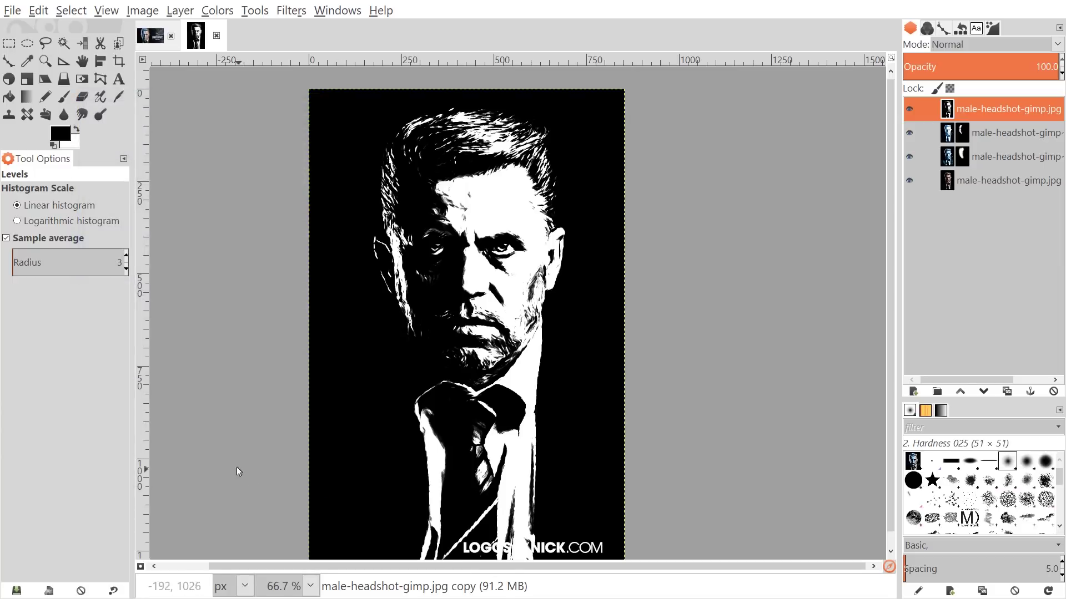
- Apply the G'MIC Deformations filter Wind to the top layer with amplitude 55, angle 99.72, attenuation 0.41 and threshold 91.30
{"action": "left_click", "coordinate": [290, 11]}
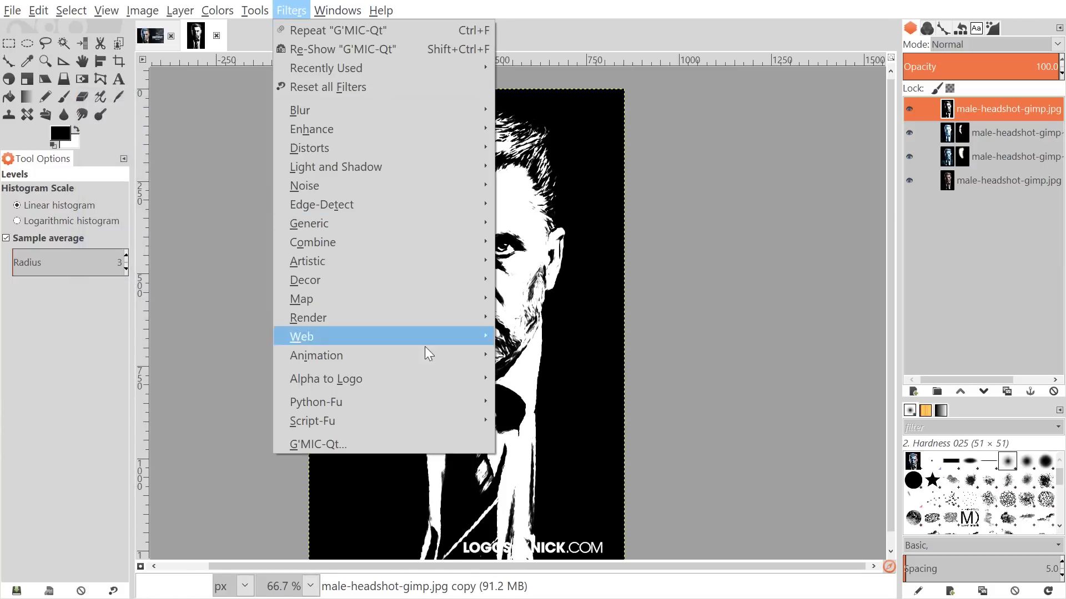
{"action": "left_click", "coordinate": [352, 442]}
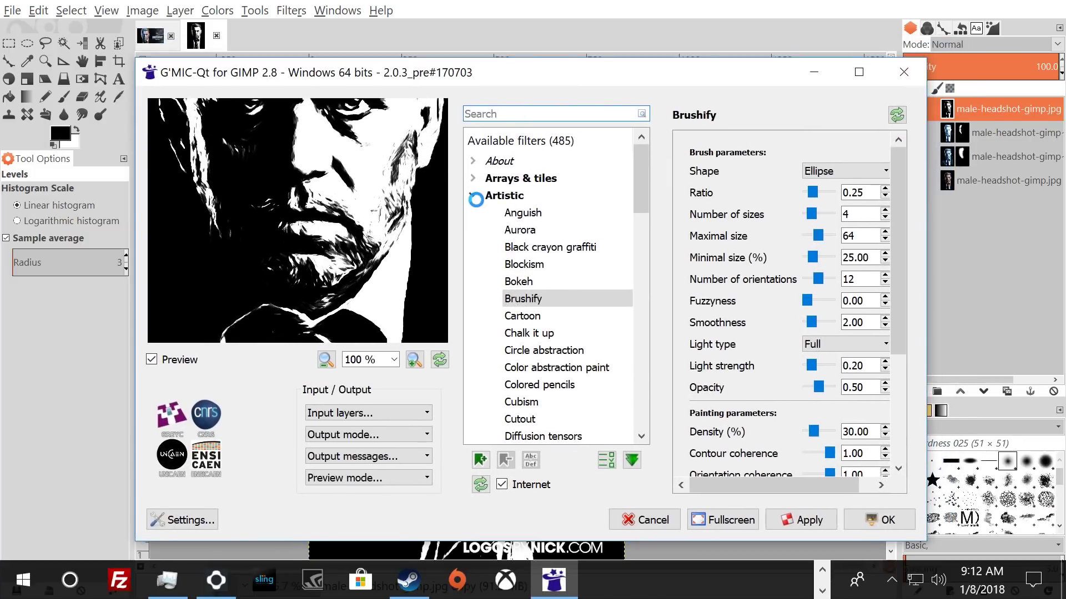
{"action": "left_click", "coordinate": [473, 196]}
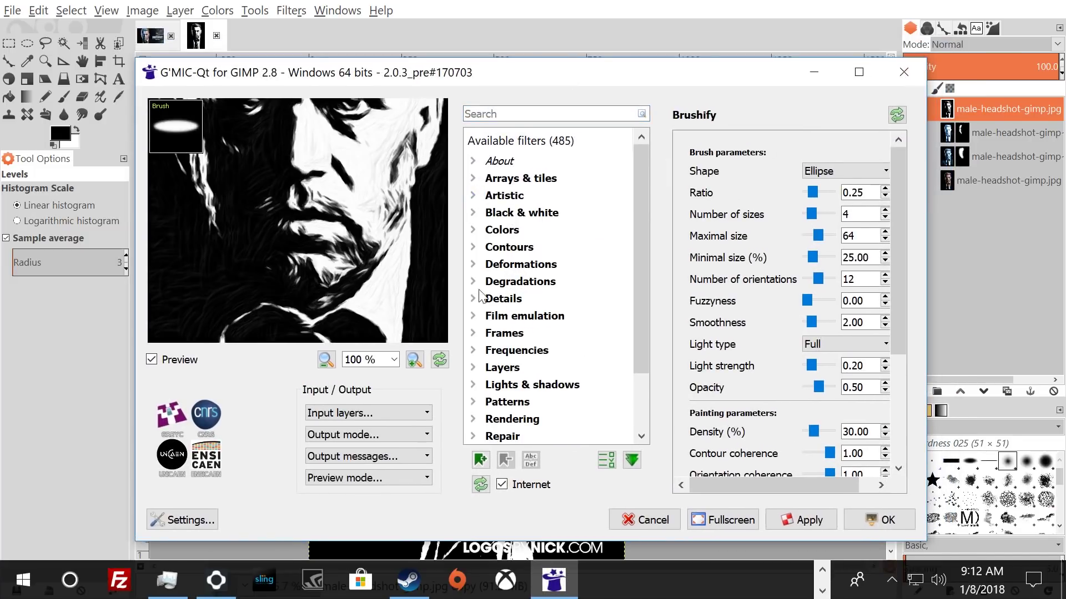
{"action": "left_click", "coordinate": [473, 265]}
{"action": "left_click_drag", "start_coordinate": [642, 179], "coordinate": [644, 299]}
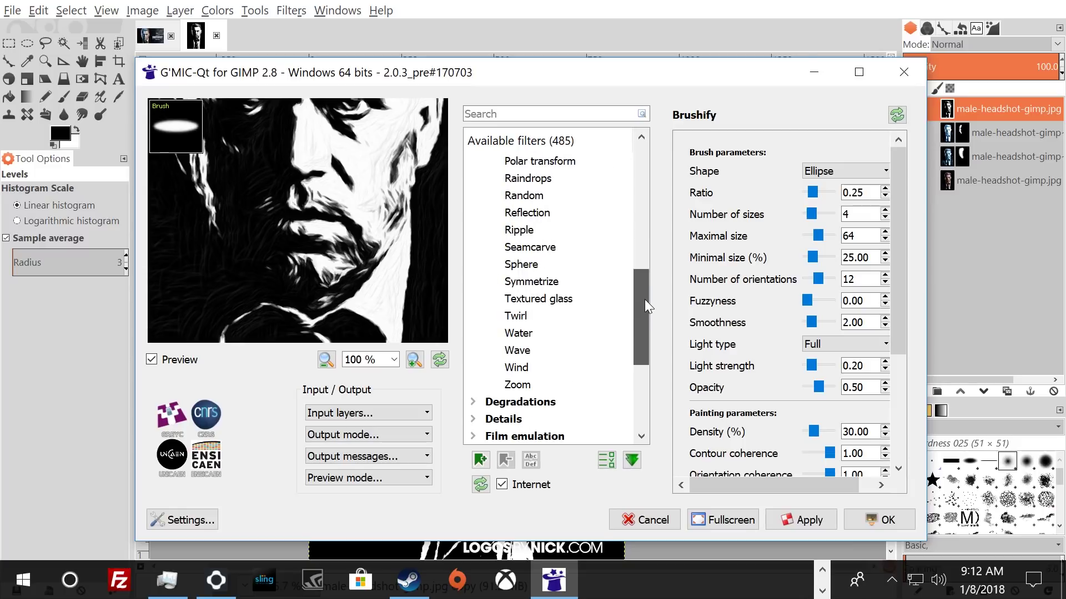
{"action": "left_click", "coordinate": [517, 368]}
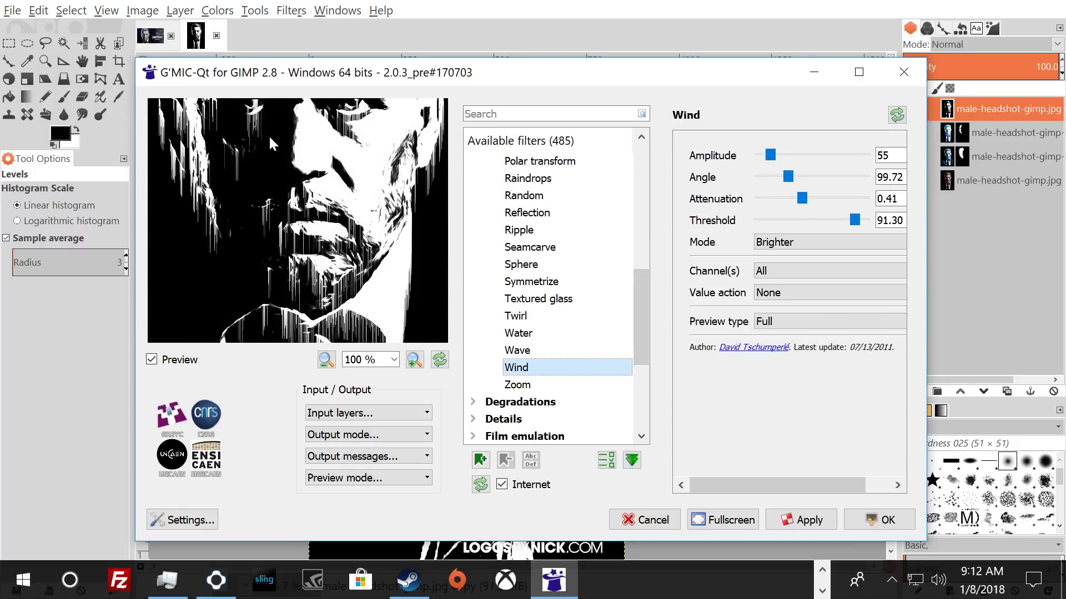
{"action": "left_click_drag", "start_coordinate": [271, 143], "coordinate": [310, 280]}
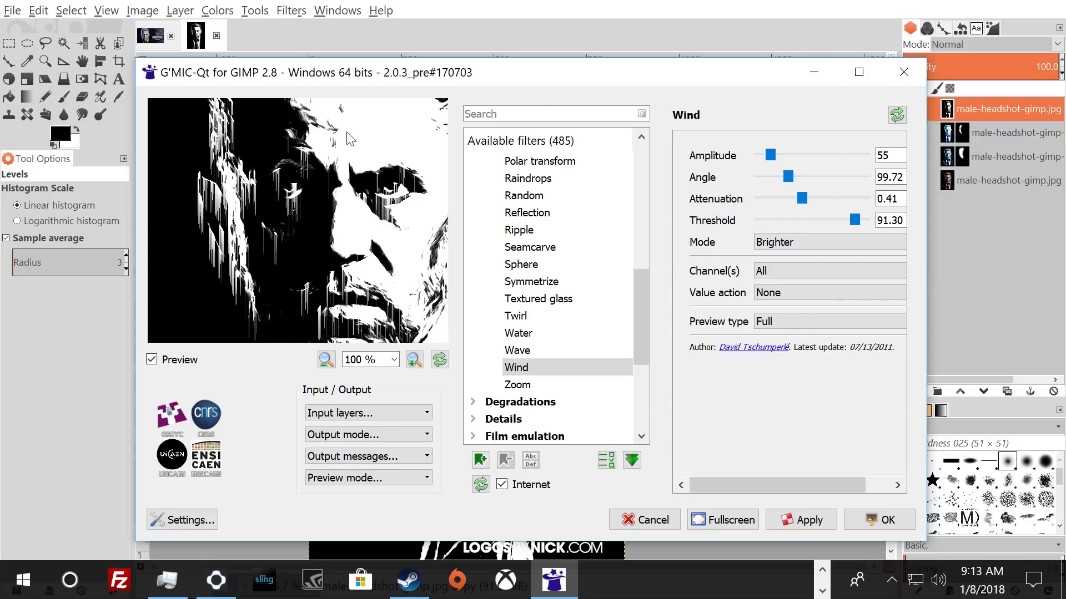
{"action": "left_click", "coordinate": [873, 518]}
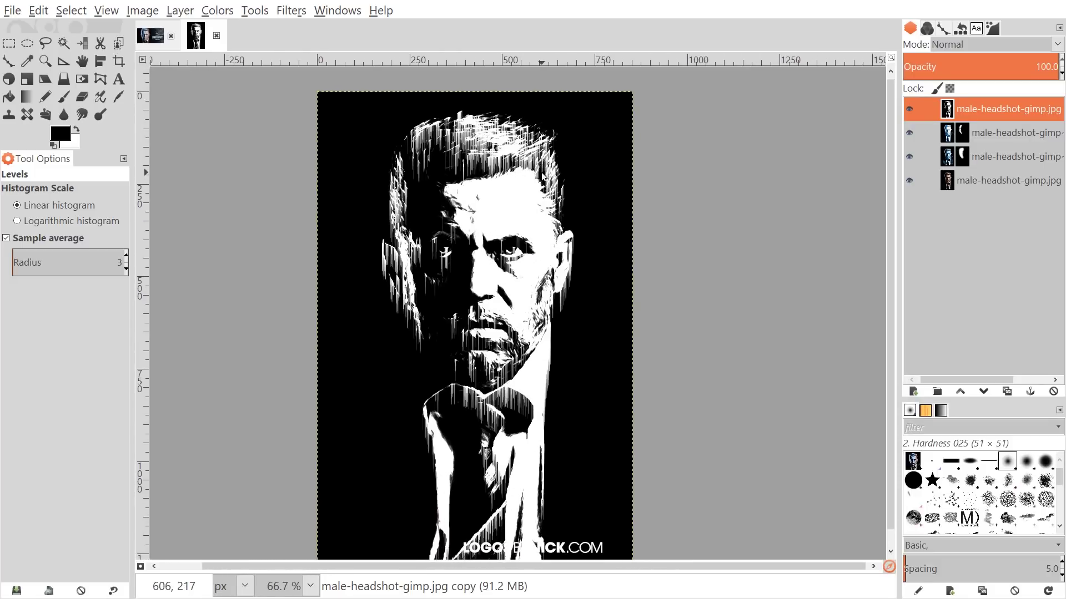
- Set the streaked top layer's blend mode to Screen and compare the portrait with the layer hidden and shown
{"action": "left_click", "coordinate": [1057, 46]}
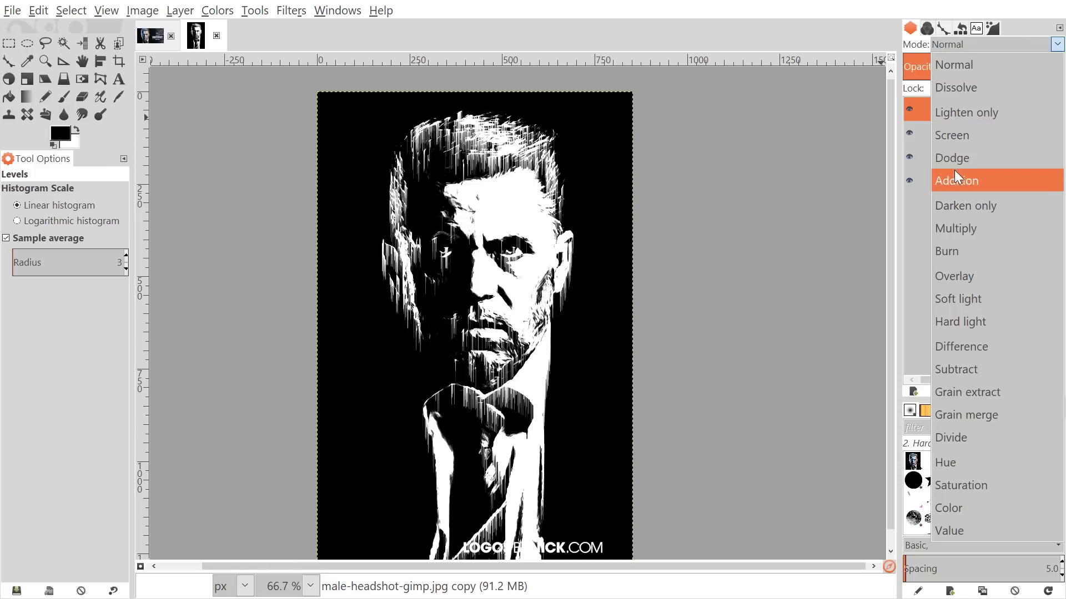
{"action": "left_click", "coordinate": [960, 135]}
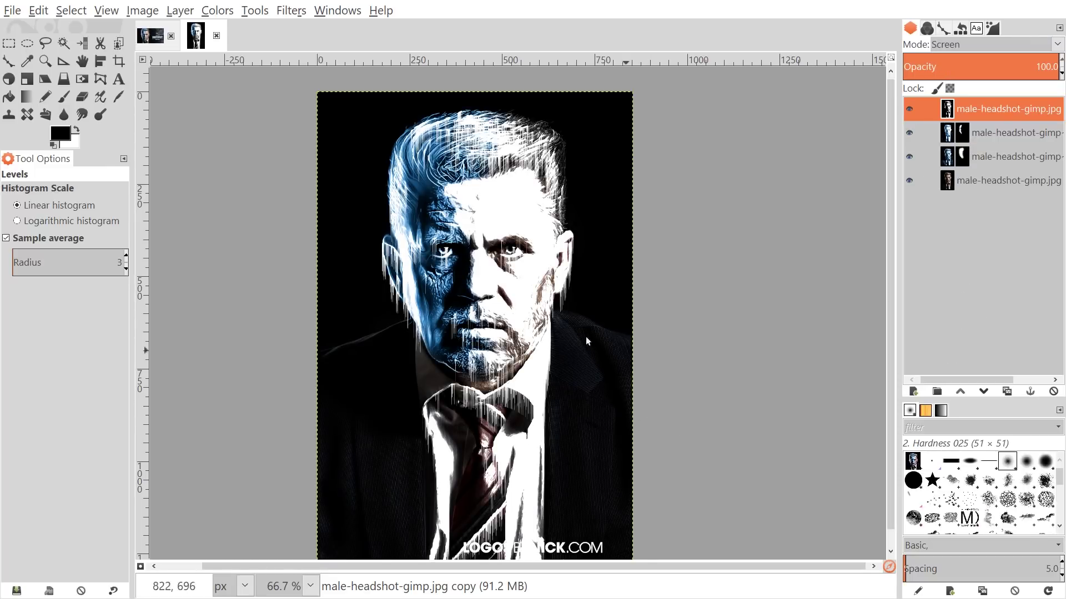
{"action": "left_click", "coordinate": [908, 109]}
{"action": "left_click", "coordinate": [908, 109]}
{"action": "left_click", "coordinate": [908, 109]}
{"action": "left_click", "coordinate": [908, 109]}
{"action": "scroll", "coordinate": [511, 312], "scroll_direction": "up", "scroll_amount": 1}
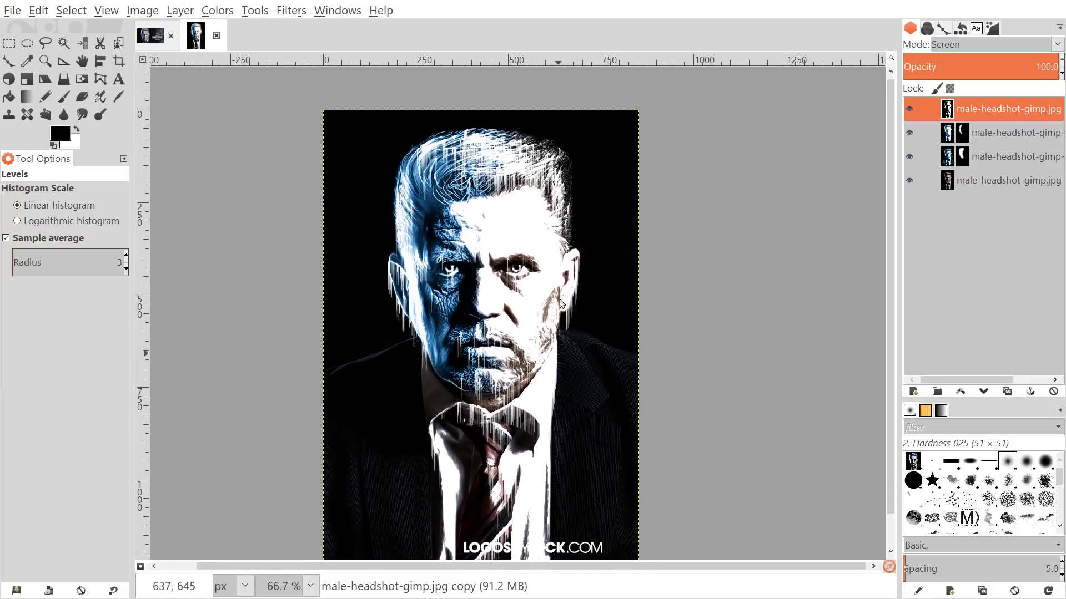
{"action": "scroll", "coordinate": [628, 376], "scroll_direction": "down", "scroll_amount": 1}
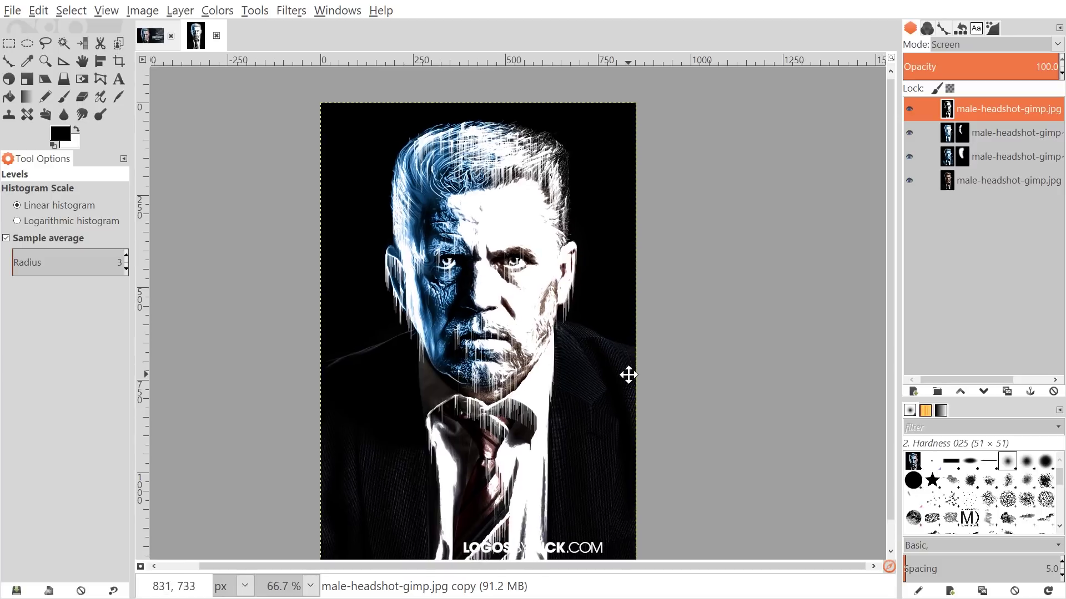
- Erase the streaks from the unfrosted half of the face and hair, the shirt and the tie with a soft 271.56 Eraser
{"action": "left_click", "coordinate": [83, 98]}
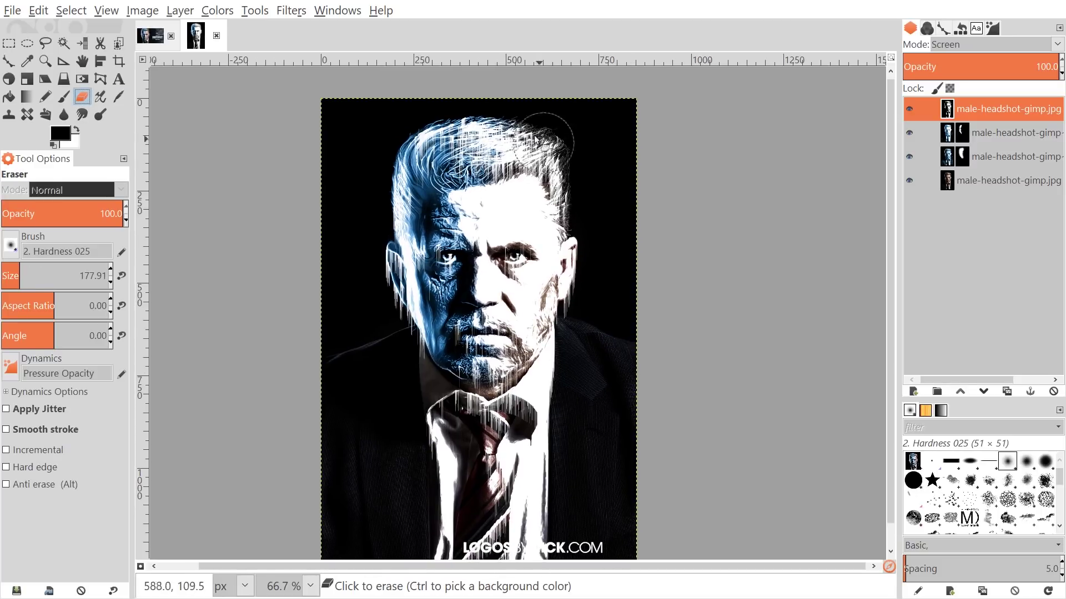
{"action": "left_click", "coordinate": [25, 270]}
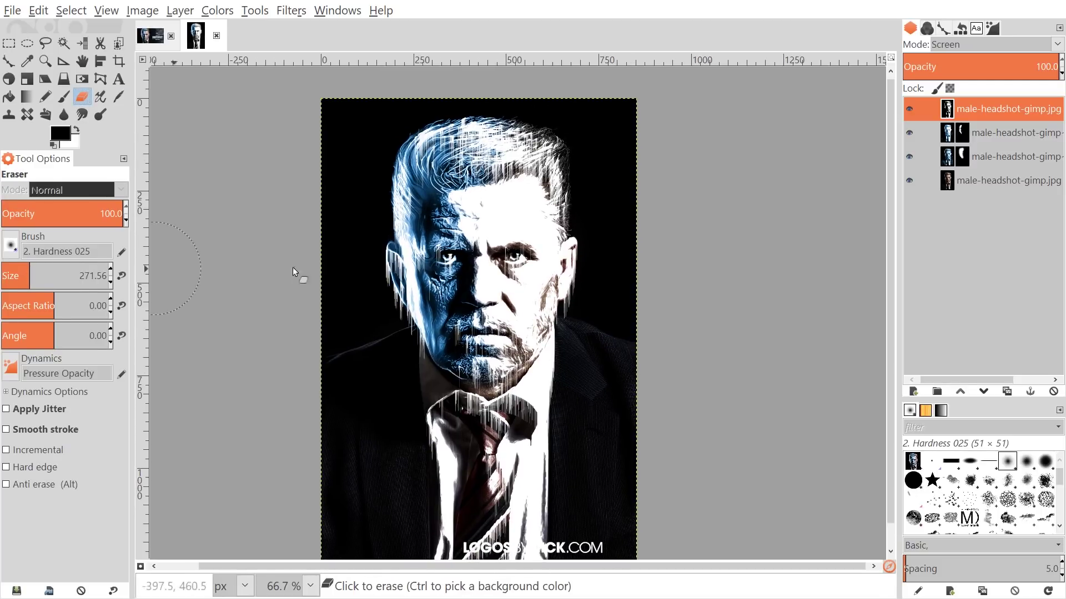
{"action": "mouse_move", "coordinate": [547, 139]}
{"action": "left_mouse_down"}
{"action": "mouse_move", "coordinate": [444, 133]}
{"action": "mouse_move", "coordinate": [439, 141]}
{"action": "mouse_move", "coordinate": [469, 156]}
{"action": "mouse_move", "coordinate": [495, 148]}
{"action": "mouse_move", "coordinate": [476, 132]}
{"action": "mouse_move", "coordinate": [493, 137]}
{"action": "mouse_move", "coordinate": [488, 156]}
{"action": "mouse_move", "coordinate": [444, 175]}
{"action": "mouse_move", "coordinate": [439, 190]}
{"action": "mouse_move", "coordinate": [422, 183]}
{"action": "mouse_move", "coordinate": [413, 203]}
{"action": "mouse_move", "coordinate": [451, 144]}
{"action": "mouse_move", "coordinate": [483, 133]}
{"action": "mouse_move", "coordinate": [459, 131]}
{"action": "mouse_move", "coordinate": [567, 169]}
{"action": "mouse_move", "coordinate": [577, 131]}
{"action": "mouse_move", "coordinate": [566, 169]}
{"action": "mouse_move", "coordinate": [495, 198]}
{"action": "left_mouse_up"}
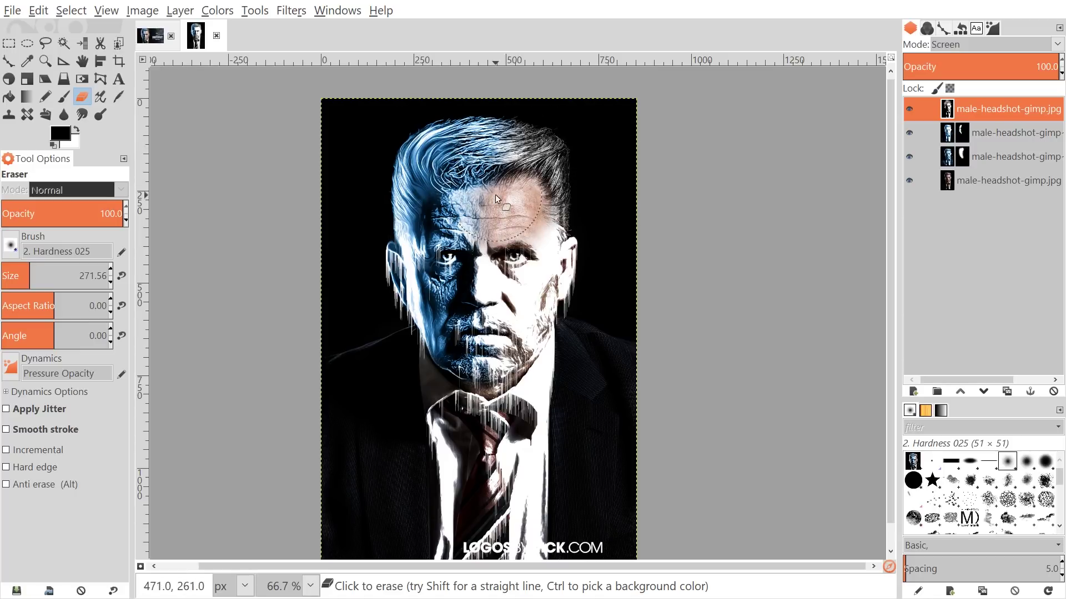
{"action": "mouse_move", "coordinate": [502, 243]}
{"action": "left_mouse_down"}
{"action": "mouse_move", "coordinate": [495, 275]}
{"action": "mouse_move", "coordinate": [566, 329]}
{"action": "mouse_move", "coordinate": [552, 361]}
{"action": "mouse_move", "coordinate": [537, 361]}
{"action": "mouse_move", "coordinate": [553, 326]}
{"action": "mouse_move", "coordinate": [567, 364]}
{"action": "mouse_move", "coordinate": [588, 212]}
{"action": "mouse_move", "coordinate": [570, 226]}
{"action": "mouse_move", "coordinate": [580, 256]}
{"action": "mouse_move", "coordinate": [535, 217]}
{"action": "mouse_move", "coordinate": [521, 238]}
{"action": "left_mouse_up"}
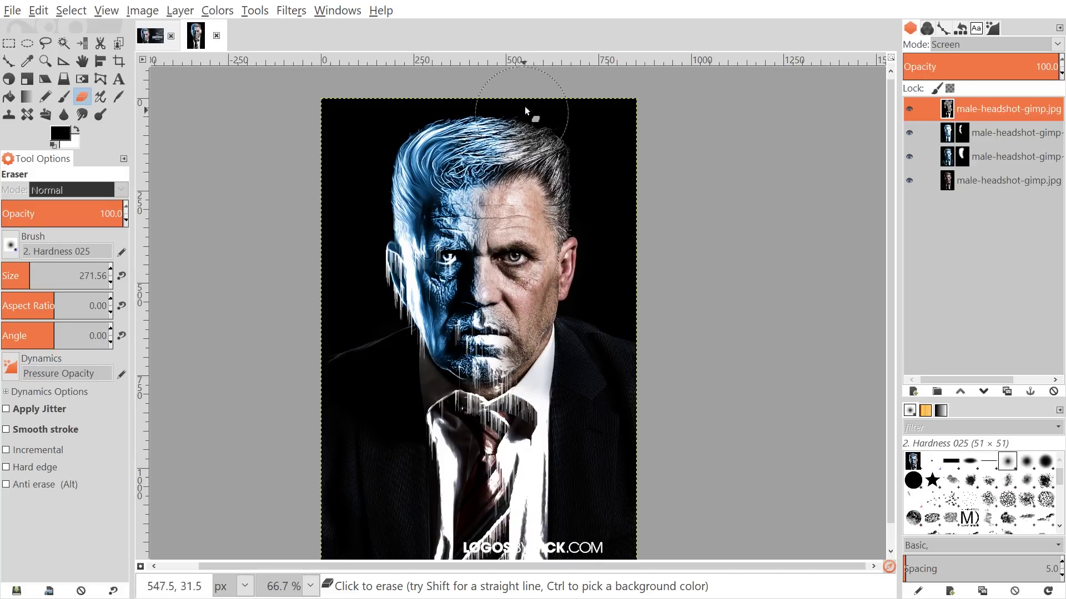
{"action": "scroll", "coordinate": [642, 333], "scroll_direction": "down", "scroll_amount": 3}
{"action": "mouse_move", "coordinate": [460, 350]}
{"action": "left_mouse_down"}
{"action": "mouse_move", "coordinate": [560, 316]}
{"action": "mouse_move", "coordinate": [514, 343]}
{"action": "mouse_move", "coordinate": [568, 343]}
{"action": "mouse_move", "coordinate": [454, 337]}
{"action": "mouse_move", "coordinate": [439, 382]}
{"action": "mouse_move", "coordinate": [487, 496]}
{"action": "mouse_move", "coordinate": [545, 377]}
{"action": "left_mouse_up"}
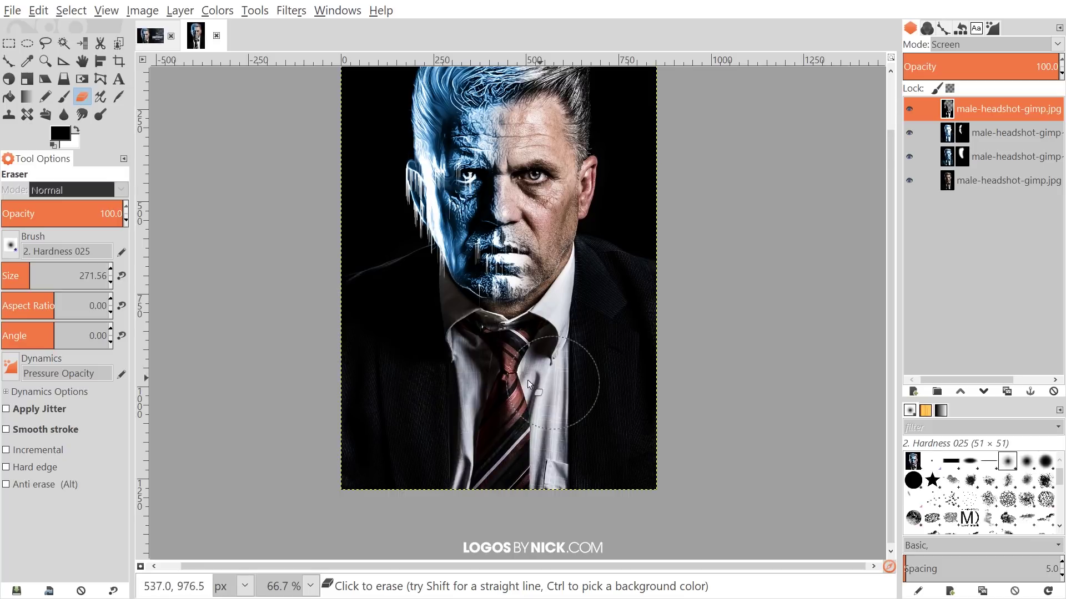
- Reduce the Eraser size to 214.33 and erase the excess white streaks around the mouth and chin
{"action": "scroll", "coordinate": [465, 466], "scroll_direction": "up", "scroll_amount": 2}
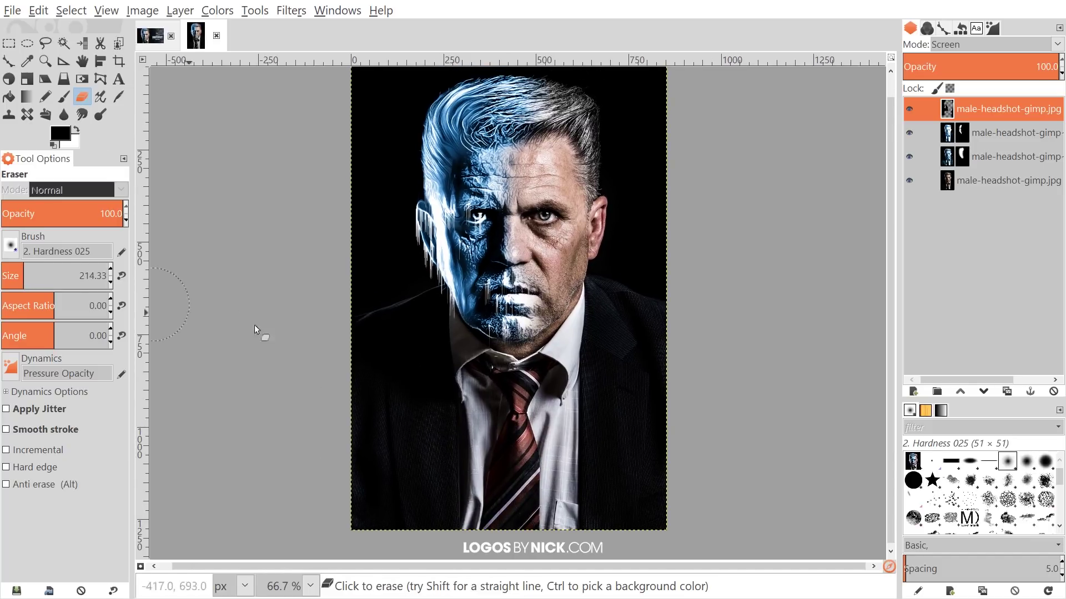
{"action": "key", "text": "1"}
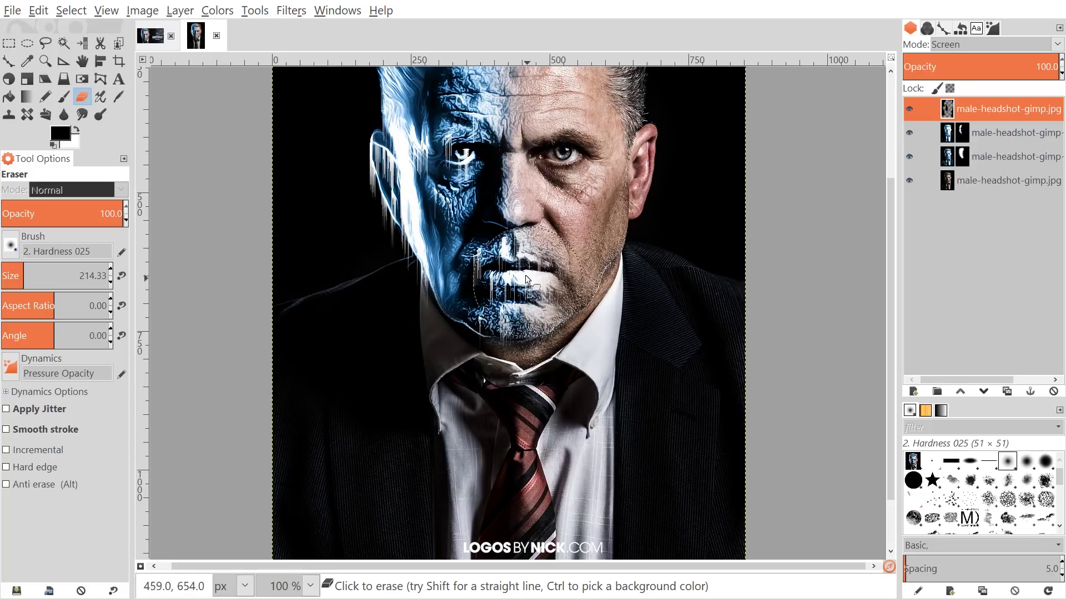
{"action": "scroll", "coordinate": [520, 336], "scroll_direction": "up", "scroll_amount": 3}
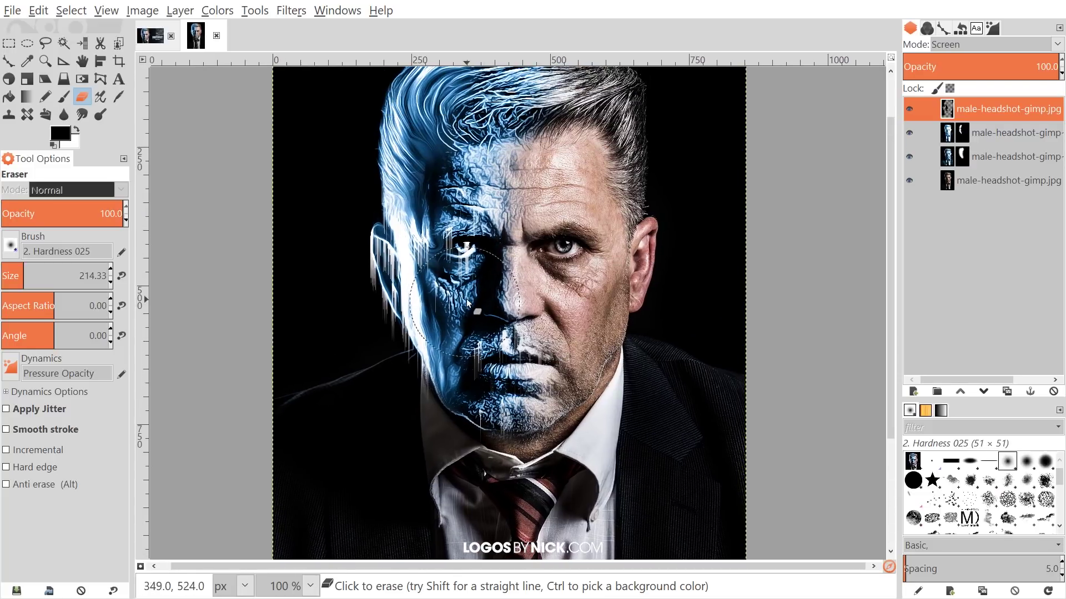
{"action": "scroll", "coordinate": [649, 242], "scroll_direction": "up", "scroll_amount": 3}
{"action": "scroll", "coordinate": [649, 242], "scroll_direction": "right", "scroll_amount": 2}
{"action": "scroll", "coordinate": [626, 281], "scroll_direction": "down", "scroll_amount": 1}
{"action": "scroll", "coordinate": [611, 295], "scroll_direction": "down", "scroll_amount": 2}
{"action": "scroll", "coordinate": [671, 307], "scroll_direction": "up", "scroll_amount": 1}
{"action": "scroll", "coordinate": [674, 304], "scroll_direction": "down", "scroll_amount": 1}
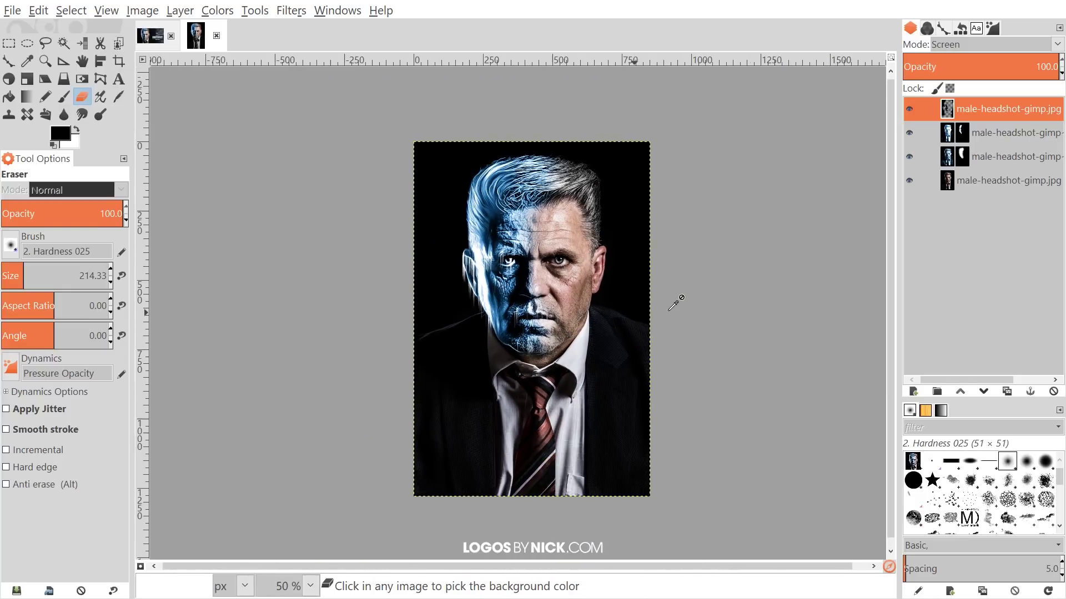
- Compare the portrait with the frost layers hidden and shown, and check it against the finished frost effect image
{"action": "left_click", "coordinate": [908, 110]}
{"action": "left_click", "coordinate": [908, 110]}
{"action": "left_click", "coordinate": [908, 110]}
{"action": "left_click", "coordinate": [908, 110]}
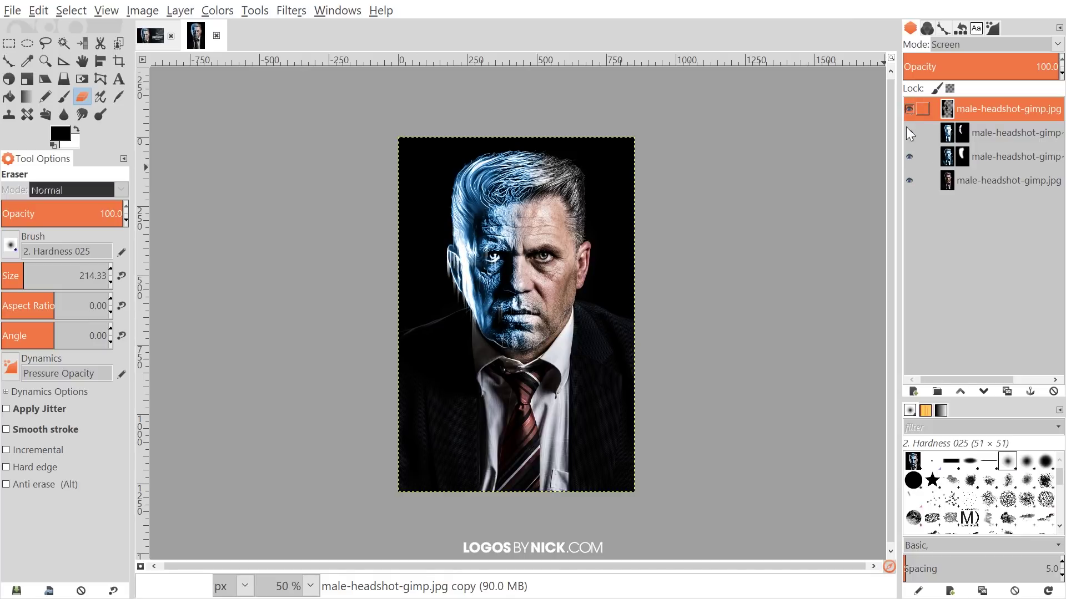
{"action": "key", "text": "space"}
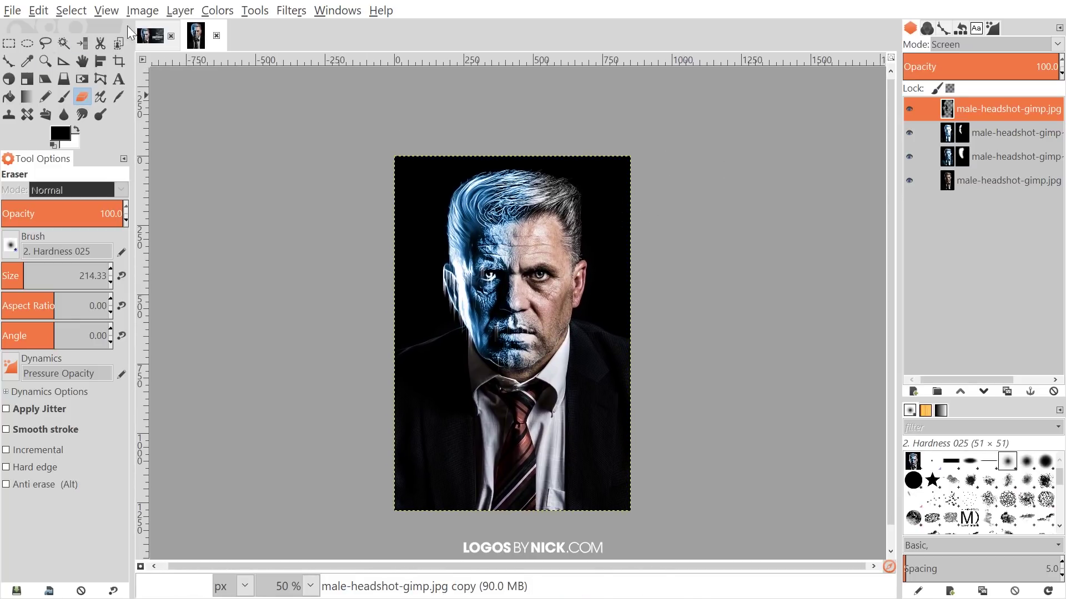
{"action": "left_click", "coordinate": [149, 38]}
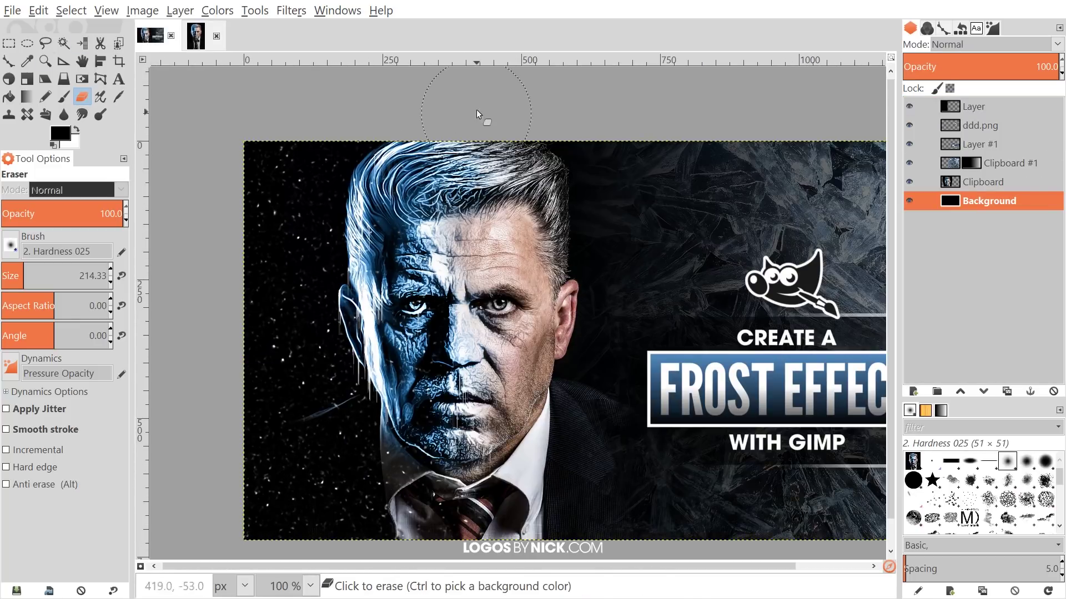
{"action": "left_click", "coordinate": [211, 40]}
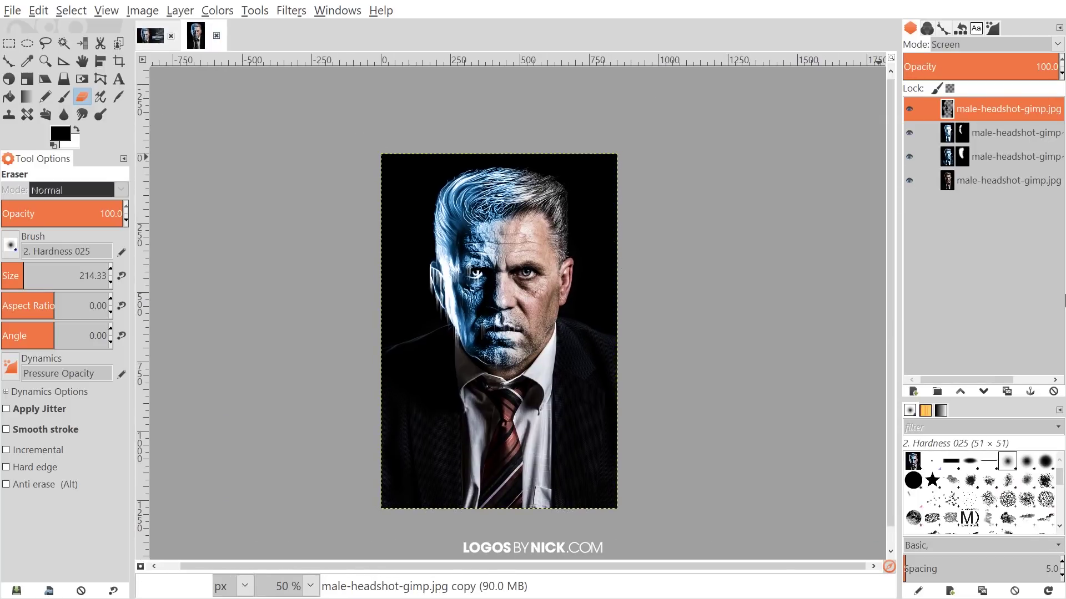
- Add a transparent 853 × 1280 px layer above the headshot layers and fill it with the black foreground color
{"action": "left_click", "coordinate": [912, 392]}
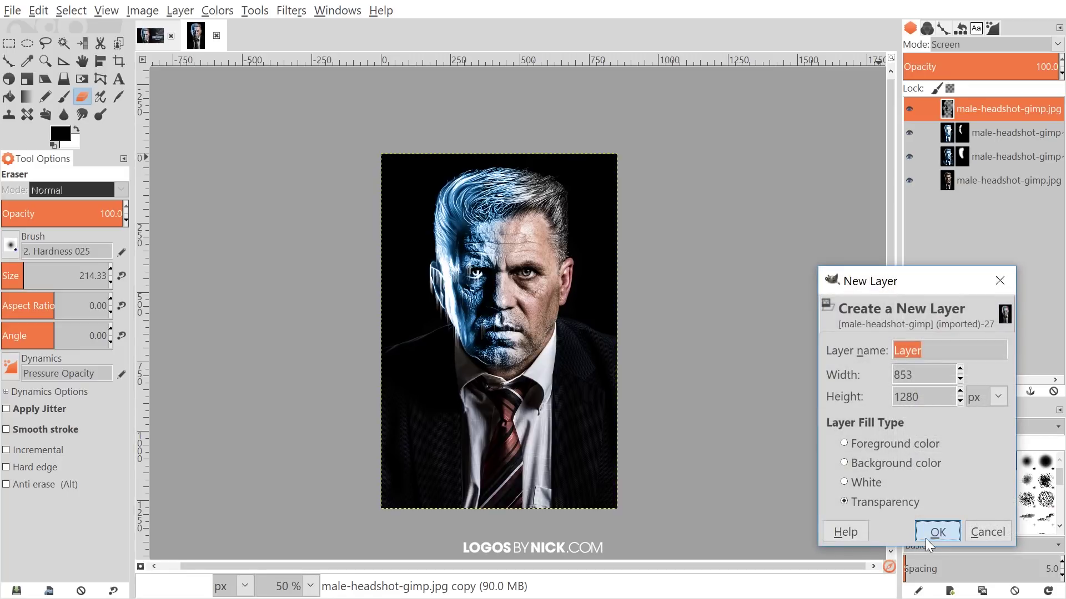
{"action": "left_click", "coordinate": [925, 538]}
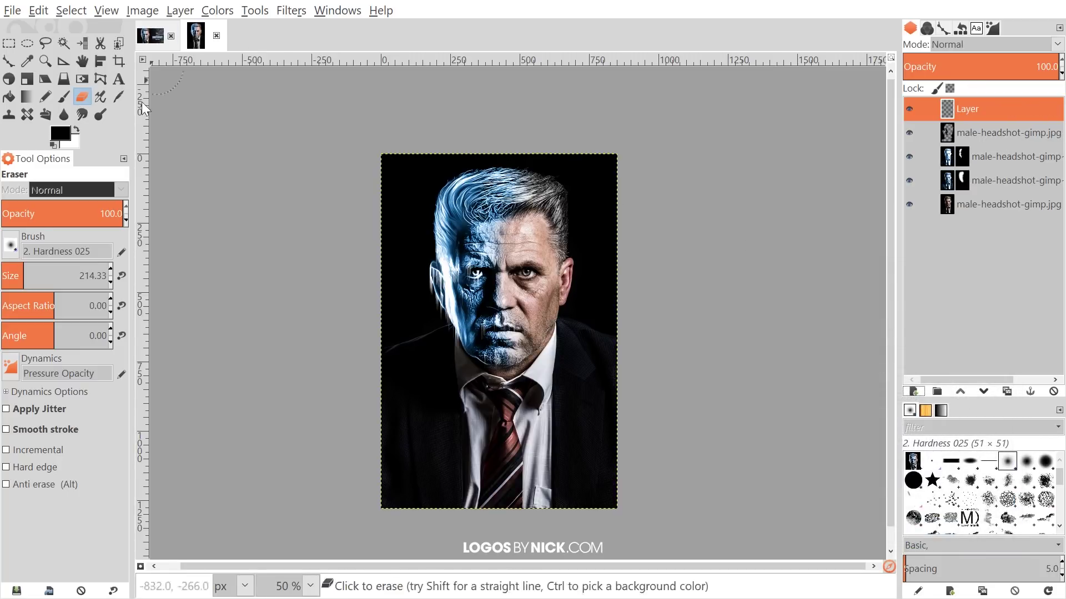
{"action": "left_click", "coordinate": [38, 11]}
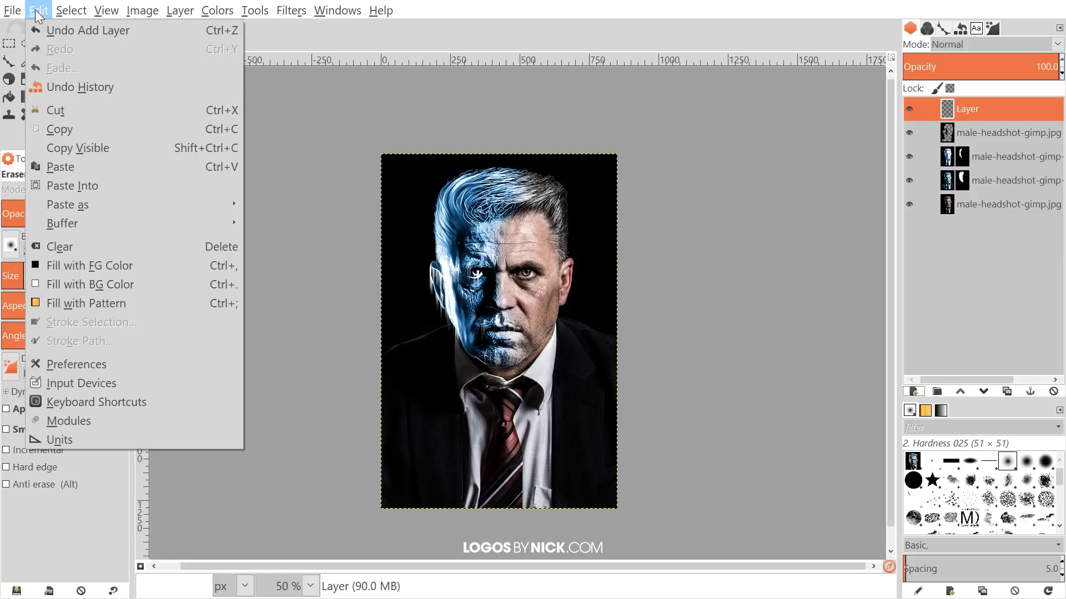
{"action": "left_click", "coordinate": [113, 269]}
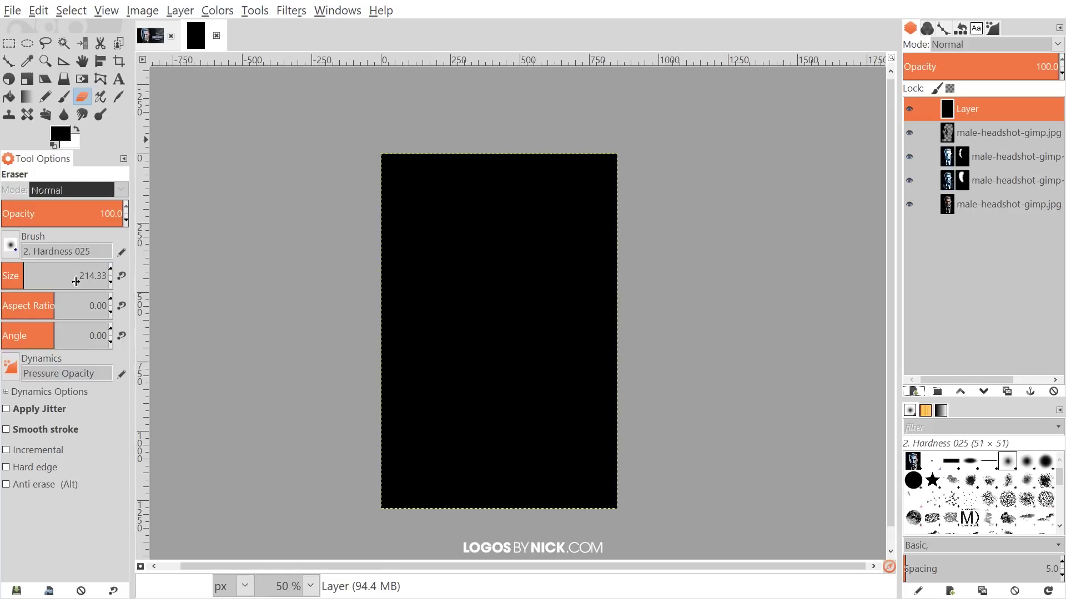
- Apply HSV Noise to the black layer with holdness 3, hue 180, saturation 0 and value 255
{"action": "left_click", "coordinate": [292, 11]}
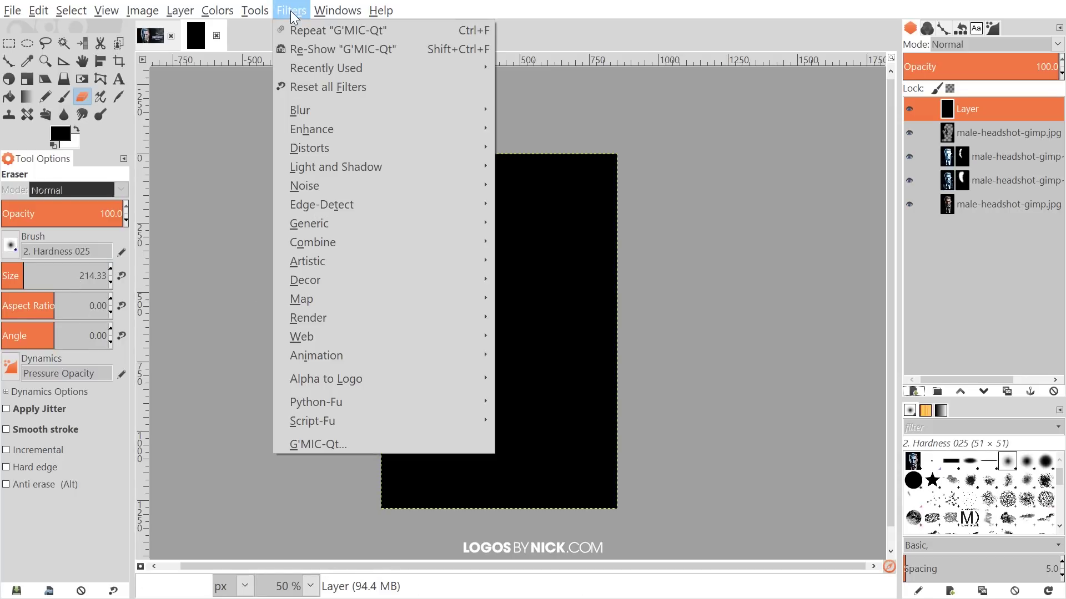
{"action": "mouse_move", "coordinate": [319, 184]}
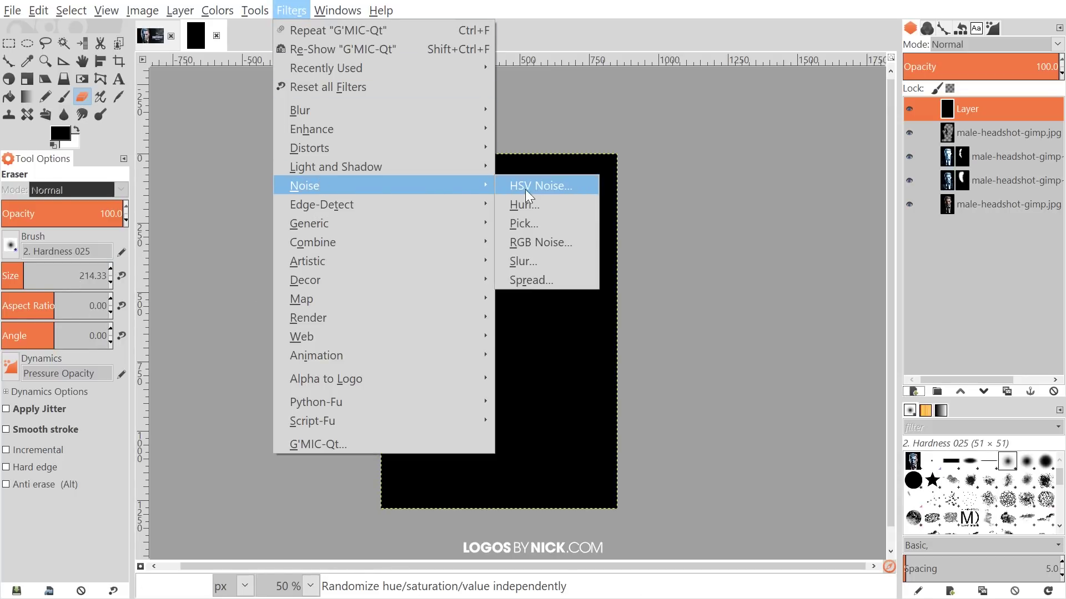
{"action": "left_click", "coordinate": [544, 188]}
{"action": "left_click_drag", "start_coordinate": [540, 169], "coordinate": [370, 94]}
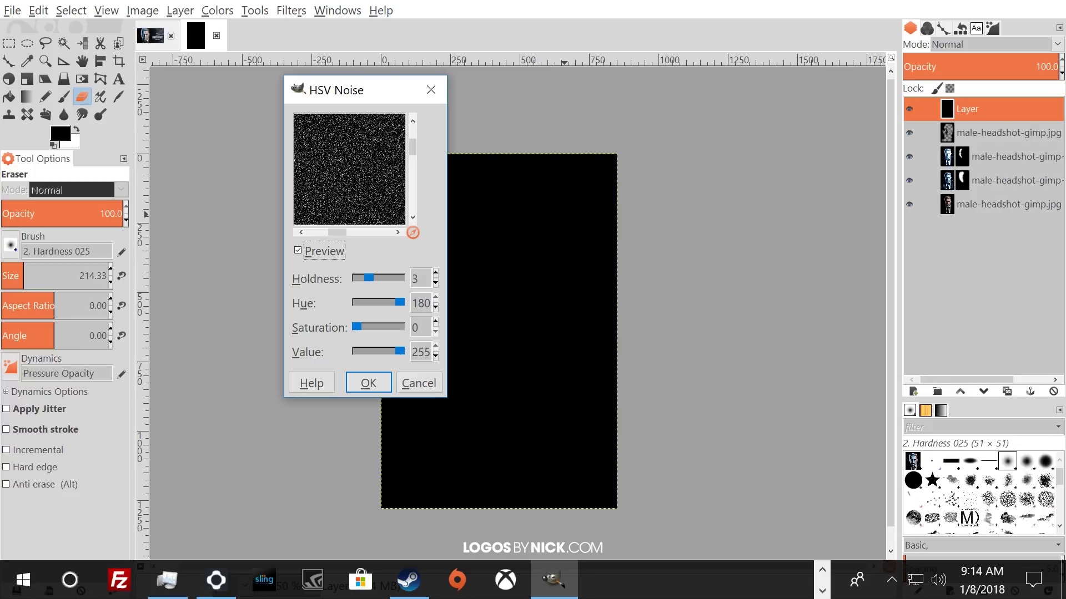
{"action": "left_click", "coordinate": [378, 384]}
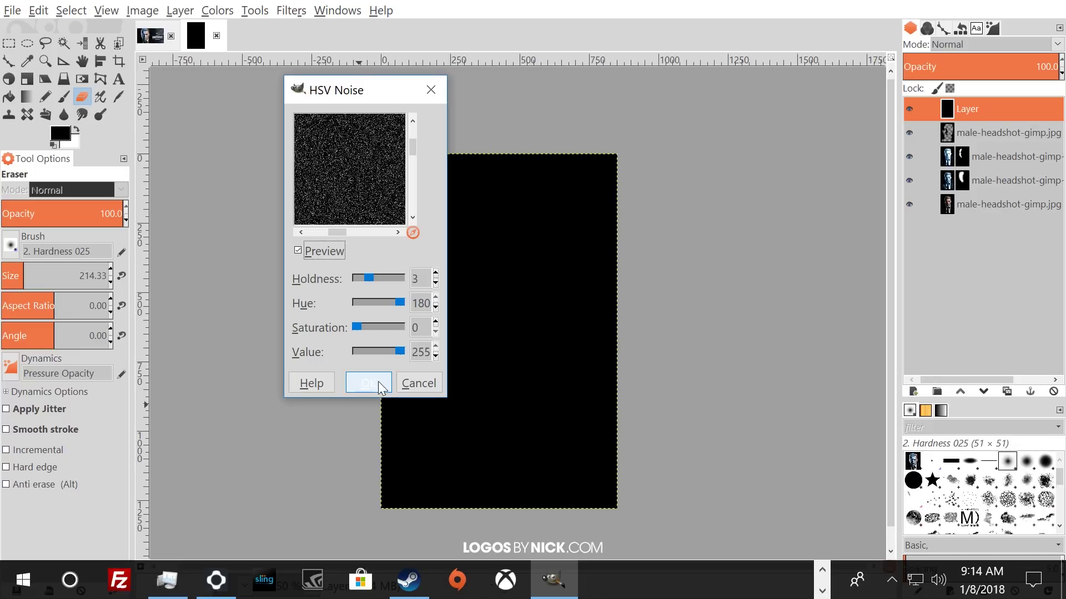
- Apply a Gaussian Blur to the noise layer with a 5.0 px horizontal and vertical radius, using the RLE method
{"action": "scroll", "coordinate": [523, 355], "scroll_direction": "down", "scroll_amount": 3}
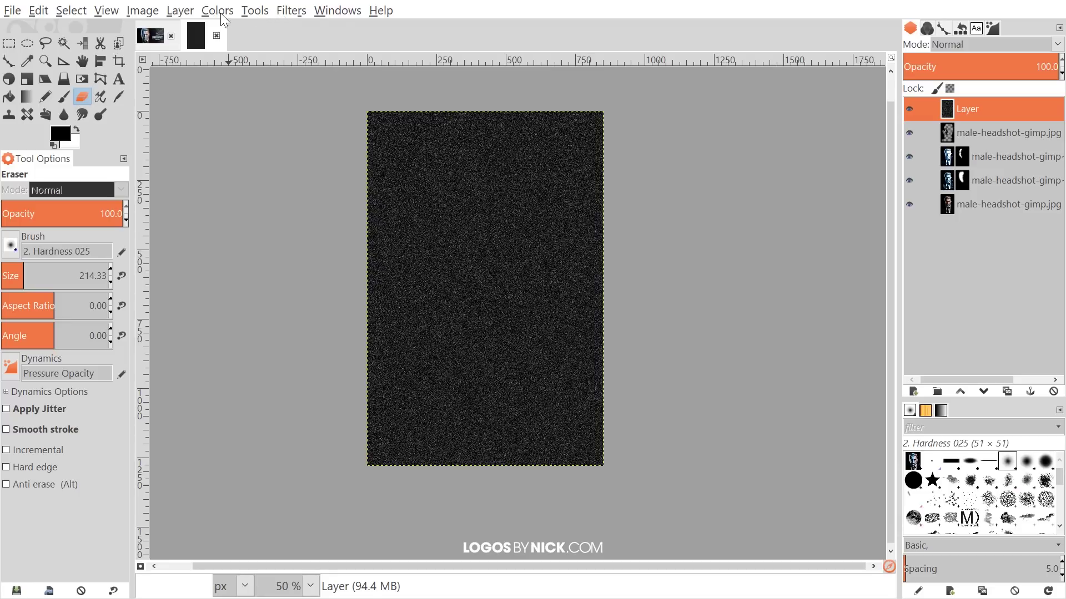
{"action": "left_click", "coordinate": [293, 11]}
{"action": "mouse_move", "coordinate": [325, 114]}
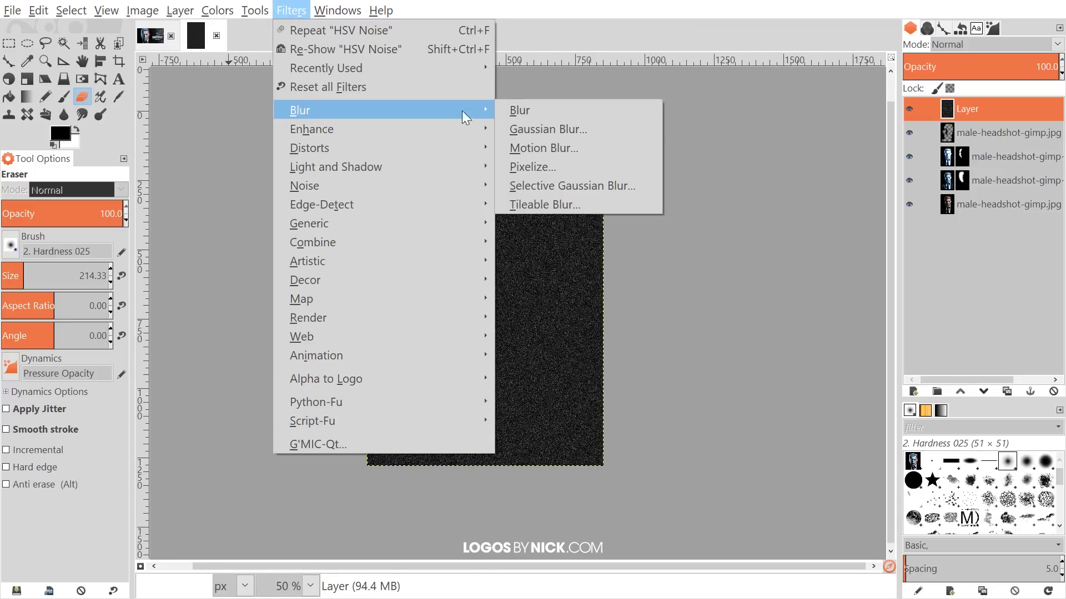
{"action": "left_click", "coordinate": [547, 128]}
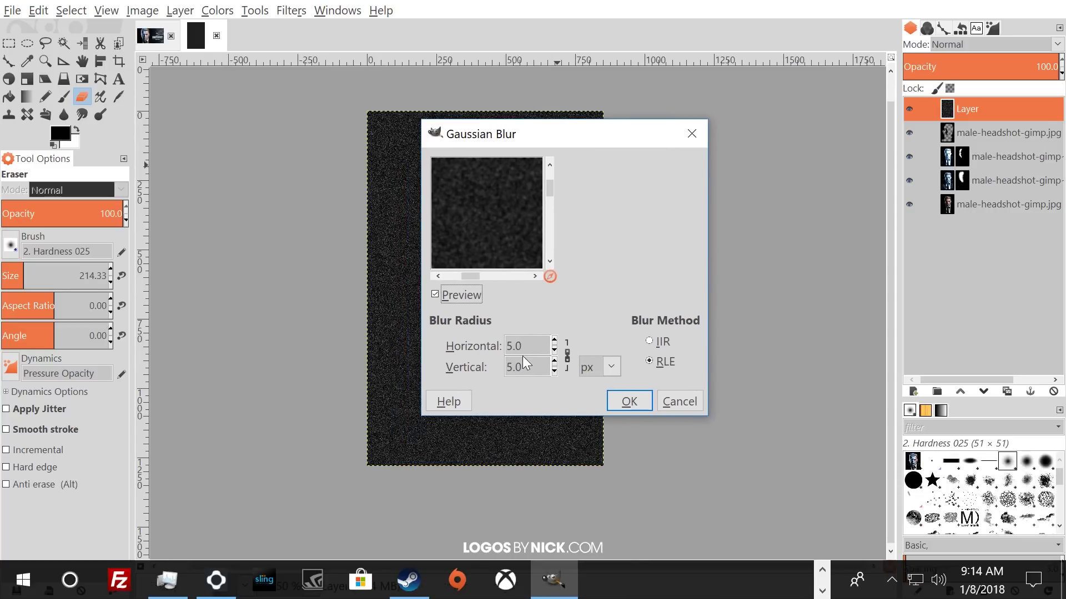
{"action": "left_click", "coordinate": [630, 407]}
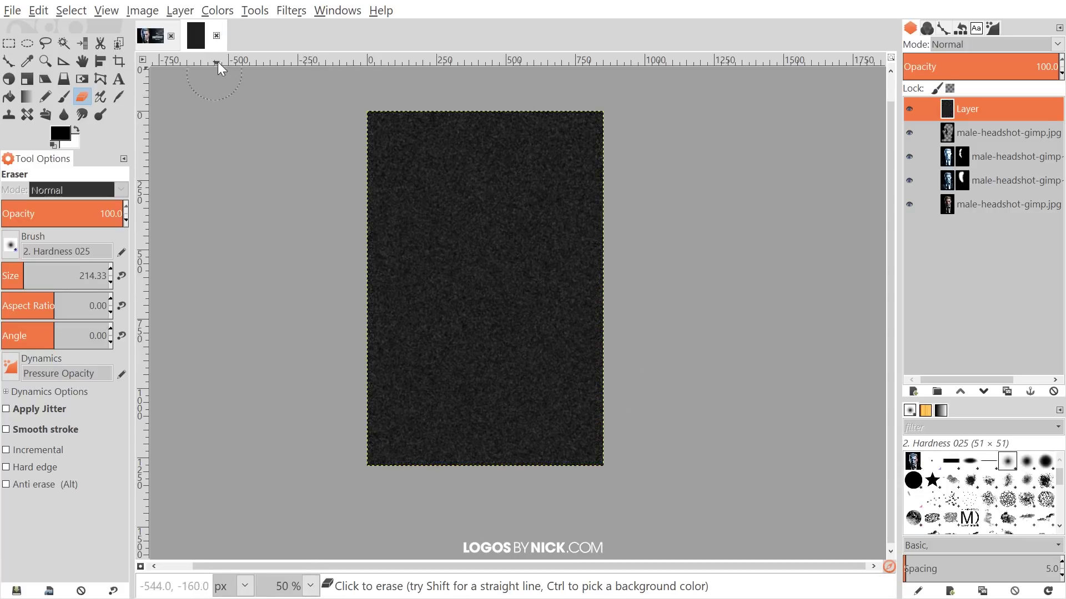
- Adjust the blurred noise layer's input Levels to black point 14, gamma 0.12 and white point 55, leaving scattered snow specks
{"action": "left_click", "coordinate": [212, 11]}
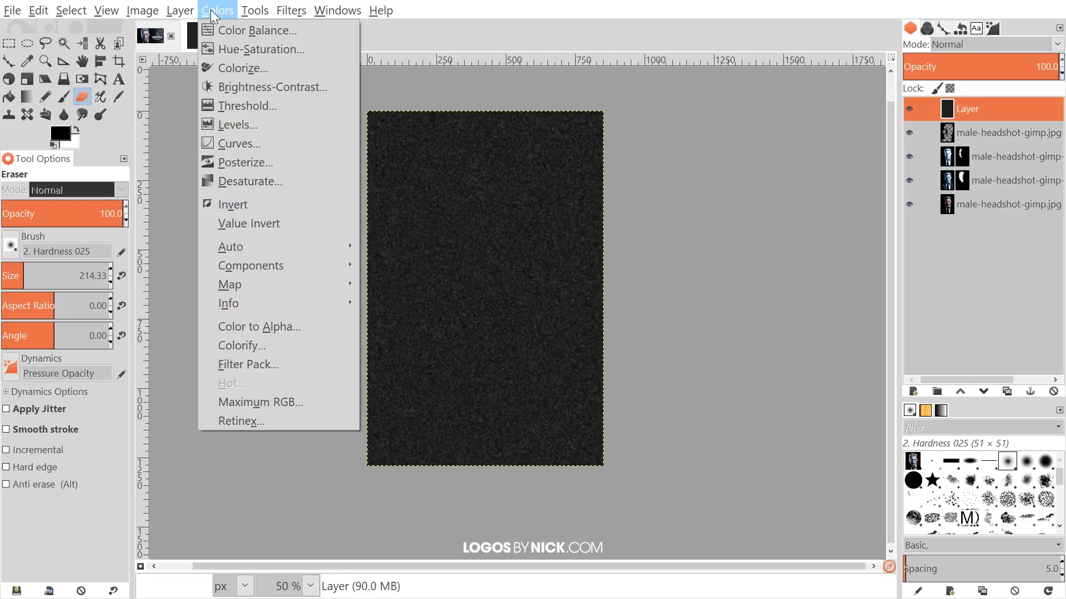
{"action": "left_click", "coordinate": [236, 126]}
{"action": "left_click_drag", "start_coordinate": [101, 279], "coordinate": [113, 278]}
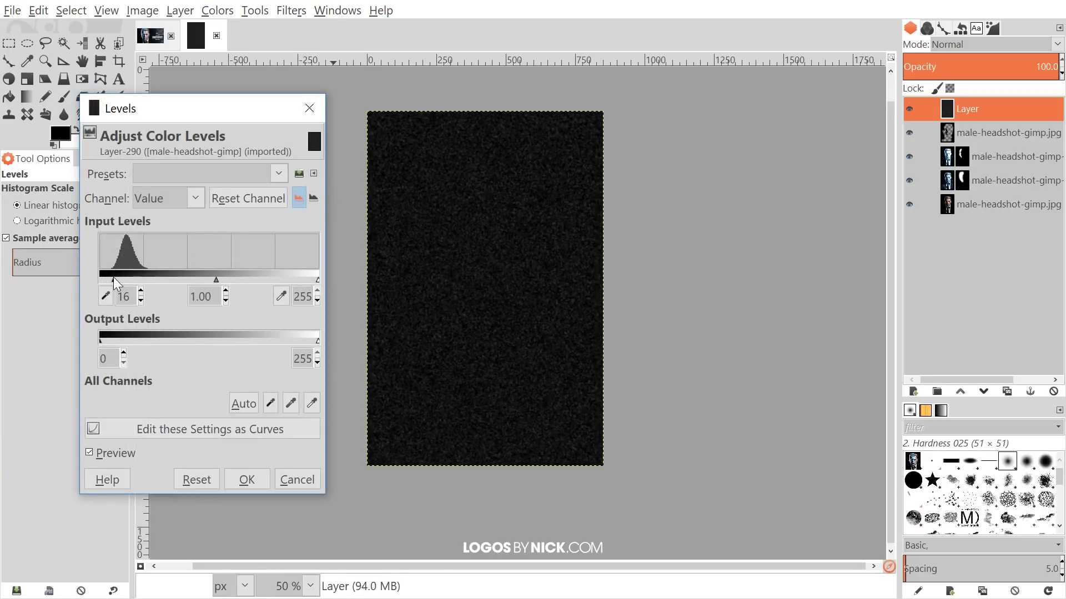
{"action": "left_click_drag", "start_coordinate": [319, 280], "coordinate": [148, 276]}
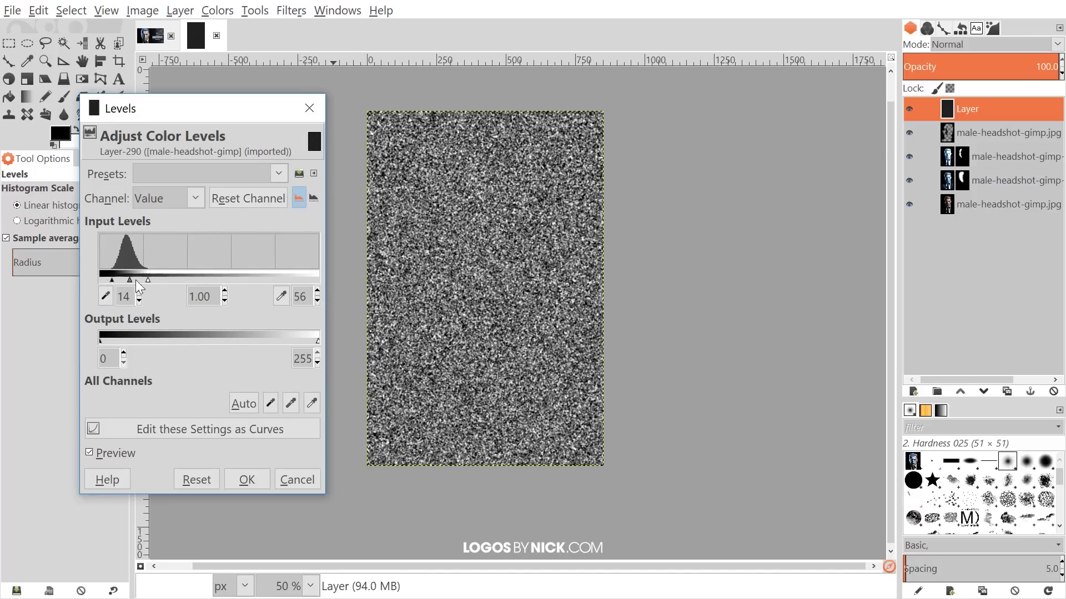
{"action": "mouse_move", "coordinate": [148, 280]}
{"action": "left_mouse_down"}
{"action": "mouse_move", "coordinate": [135, 281]}
{"action": "mouse_move", "coordinate": [145, 282]}
{"action": "left_mouse_up"}
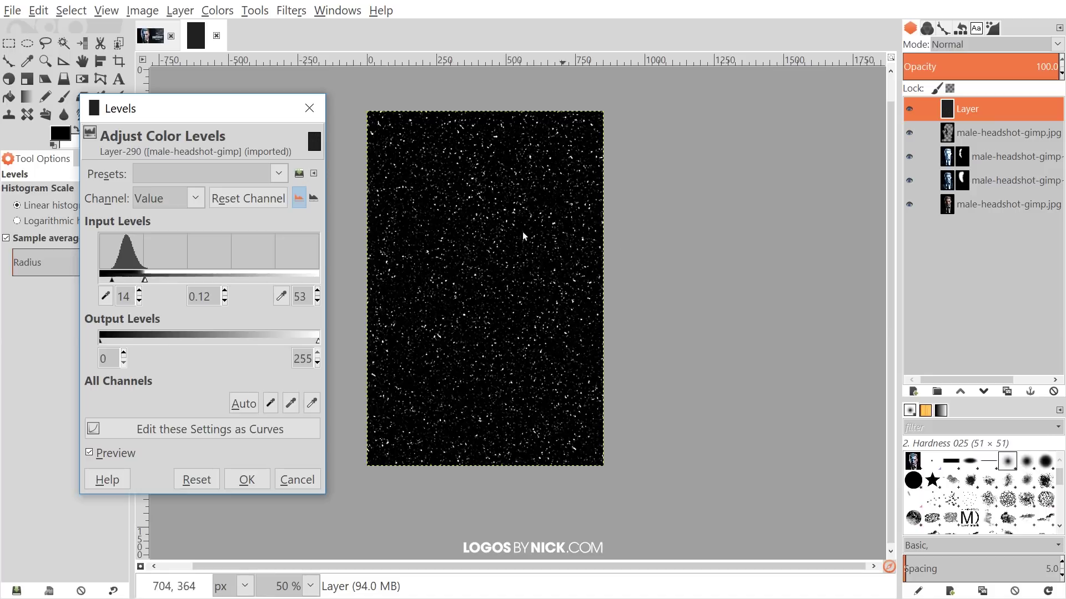
{"action": "mouse_move", "coordinate": [144, 279]}
{"action": "left_mouse_down"}
{"action": "mouse_move", "coordinate": [128, 278]}
{"action": "mouse_move", "coordinate": [146, 282]}
{"action": "left_mouse_up"}
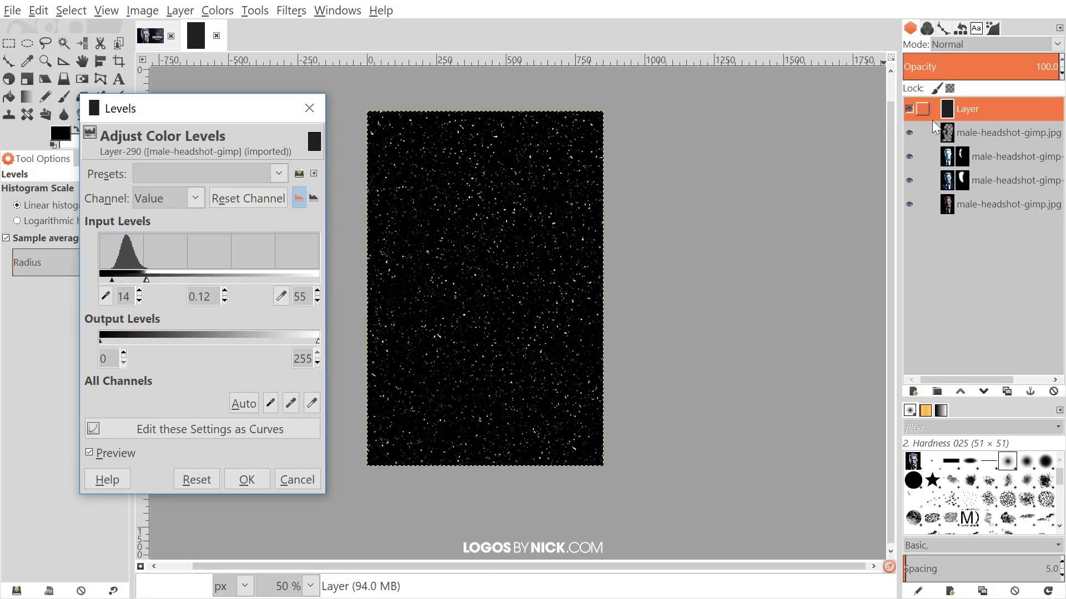
{"action": "left_click", "coordinate": [247, 480]}
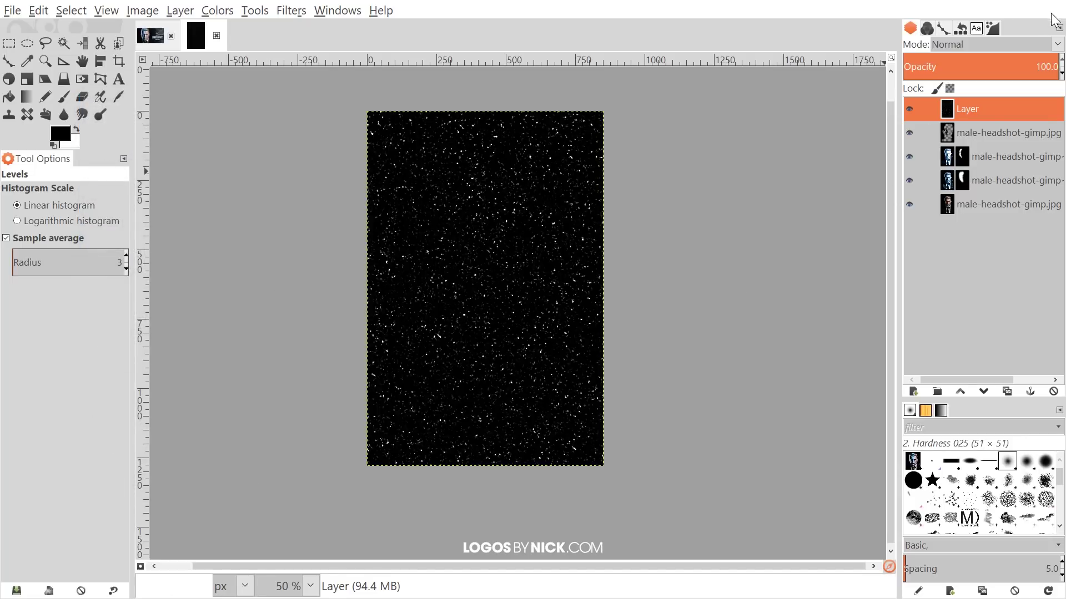
- Set the snow layer's blend mode to Screen so the portrait shows through its black areas
{"action": "left_click", "coordinate": [1057, 44]}
{"action": "left_click", "coordinate": [948, 143]}
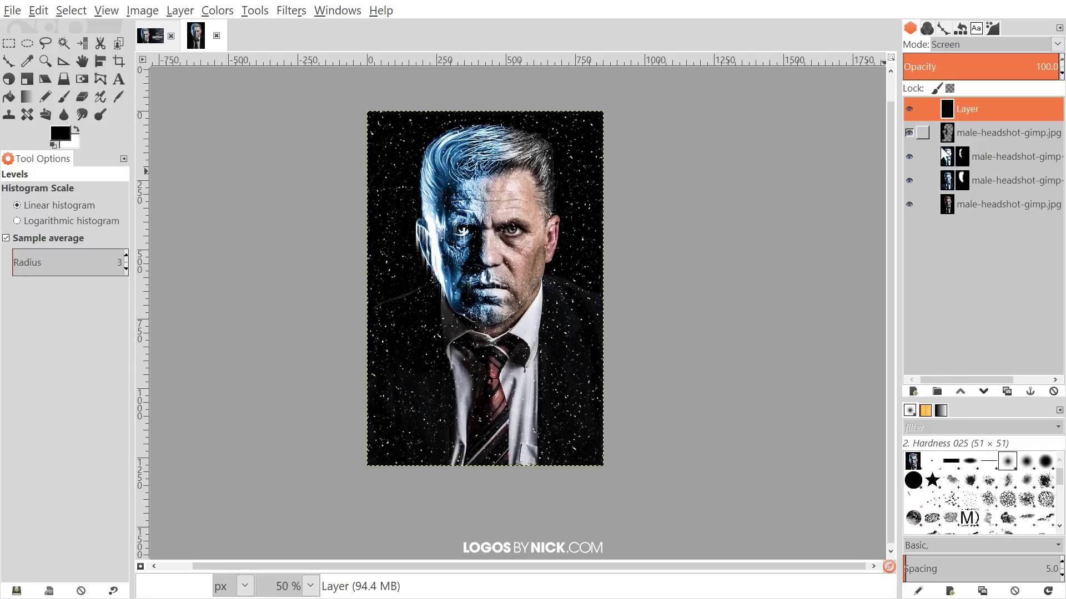
{"action": "scroll", "coordinate": [443, 268], "scroll_direction": "up", "scroll_amount": 2}
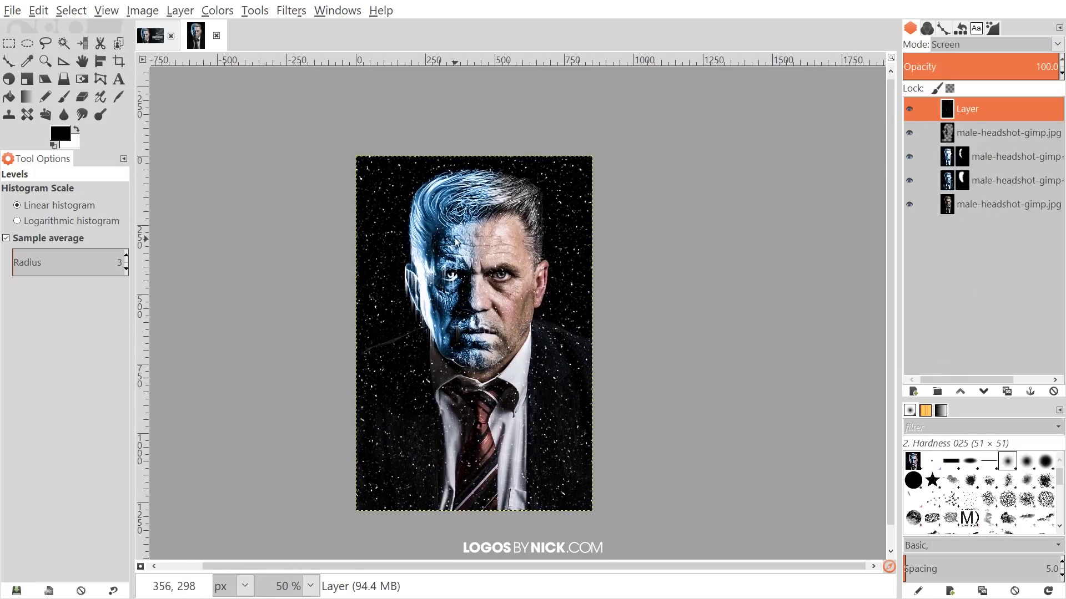
{"action": "scroll", "coordinate": [443, 268], "scroll_direction": "down", "scroll_amount": 1}
- Set the Eraser size to 287.17 and erase the snow over the unfrosted half of the portrait
{"action": "left_click", "coordinate": [82, 97]}
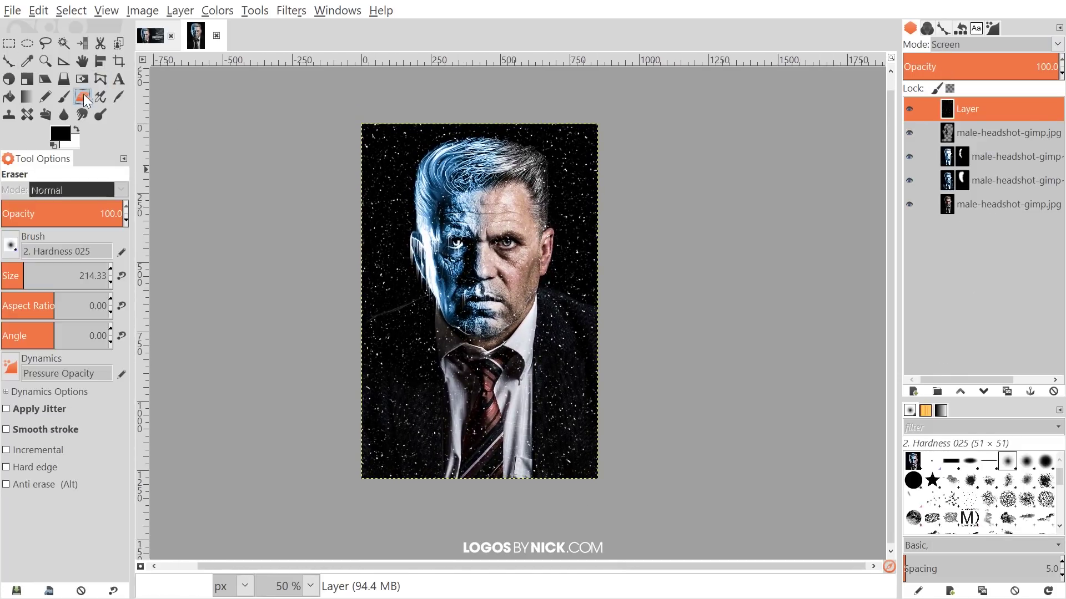
{"action": "left_click", "coordinate": [32, 276]}
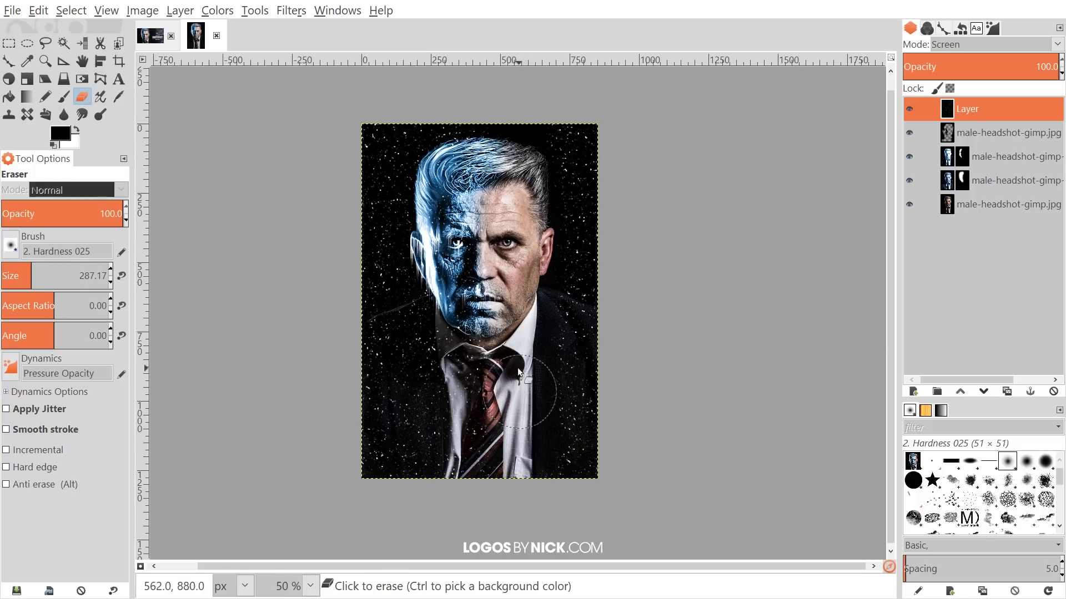
{"action": "mouse_move", "coordinate": [610, 389]}
{"action": "left_mouse_down"}
{"action": "mouse_move", "coordinate": [603, 150]}
{"action": "mouse_move", "coordinate": [600, 124]}
{"action": "left_mouse_up"}
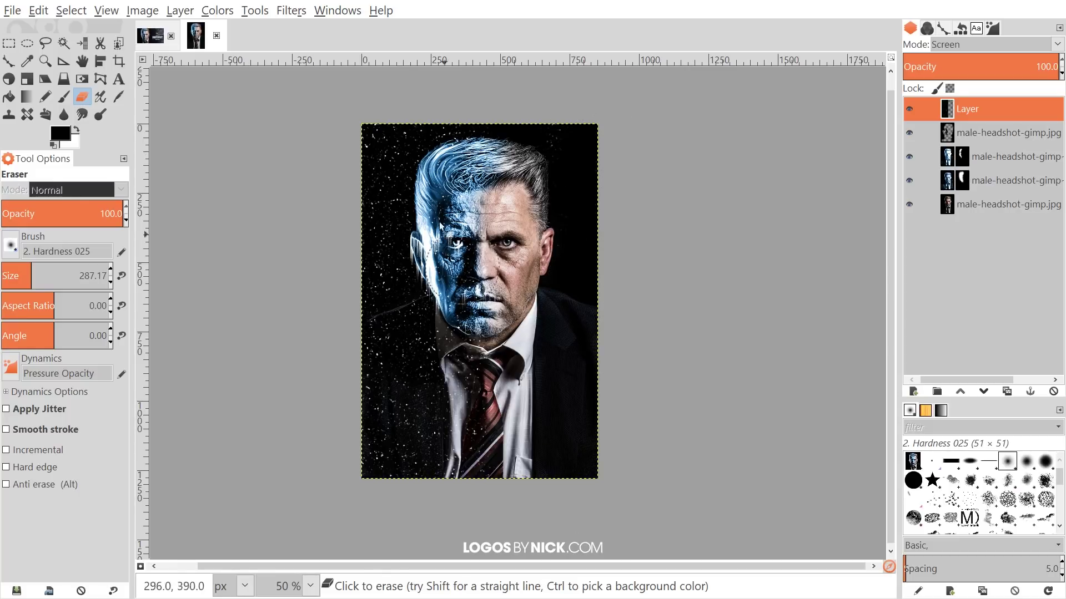
{"action": "right_click", "coordinate": [405, 285]}
{"action": "left_click", "coordinate": [552, 157]}
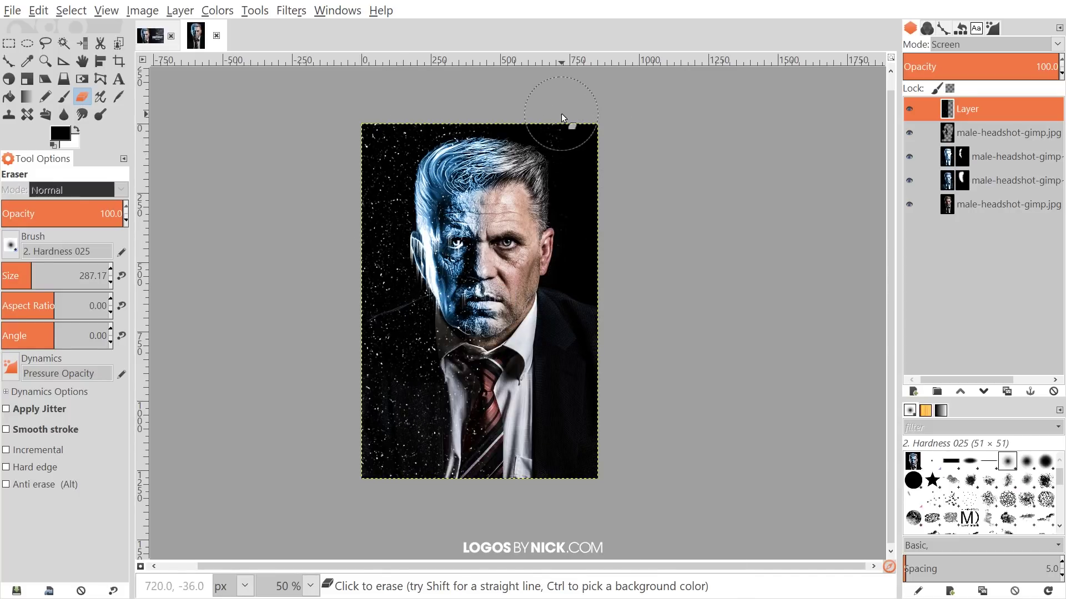